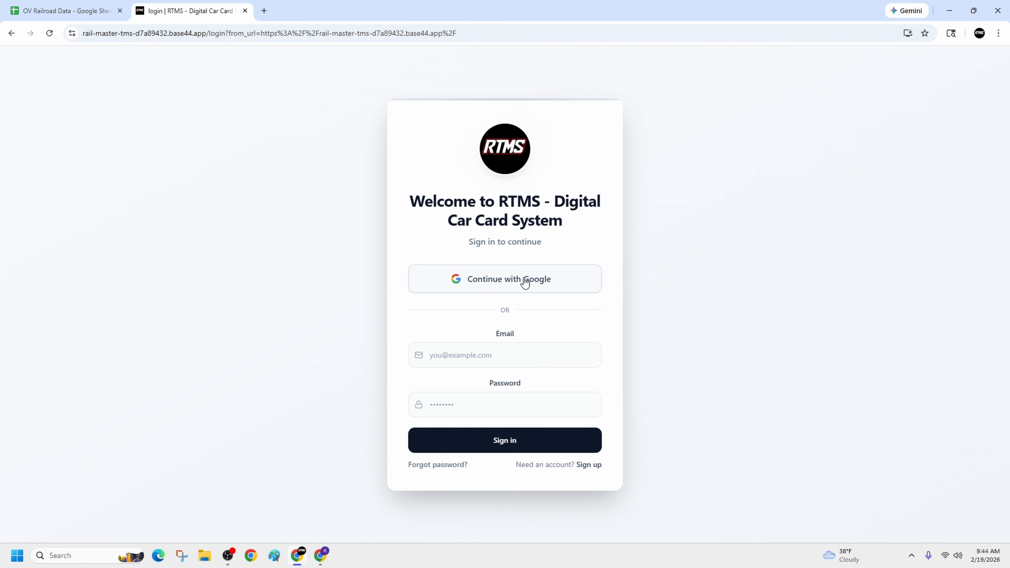
Step: Sign in to the RTMS Digital Car Card System with the listed Google account
{"action": "left_click", "coordinate": [516, 281]}
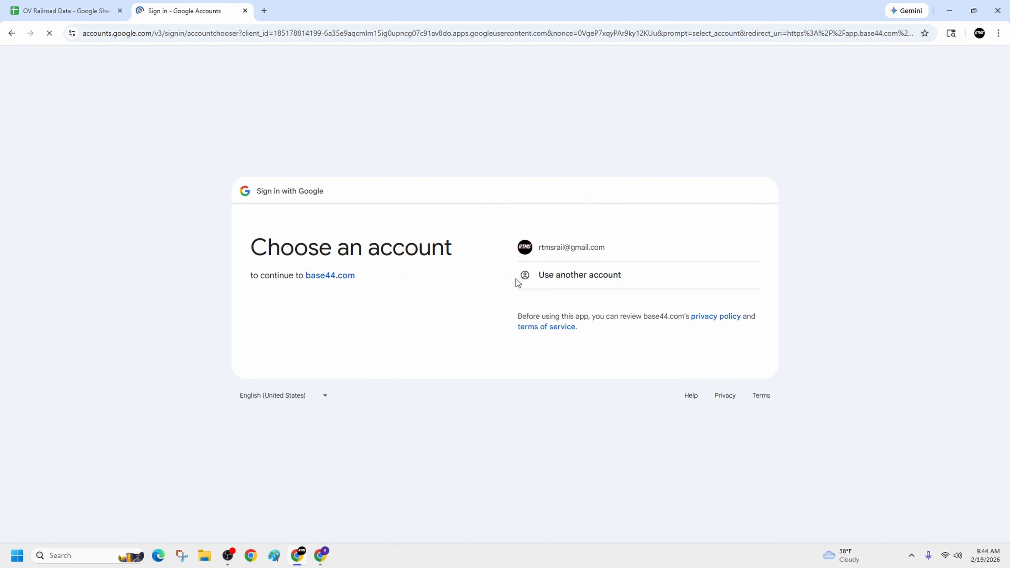
{"action": "left_click", "coordinate": [565, 258]}
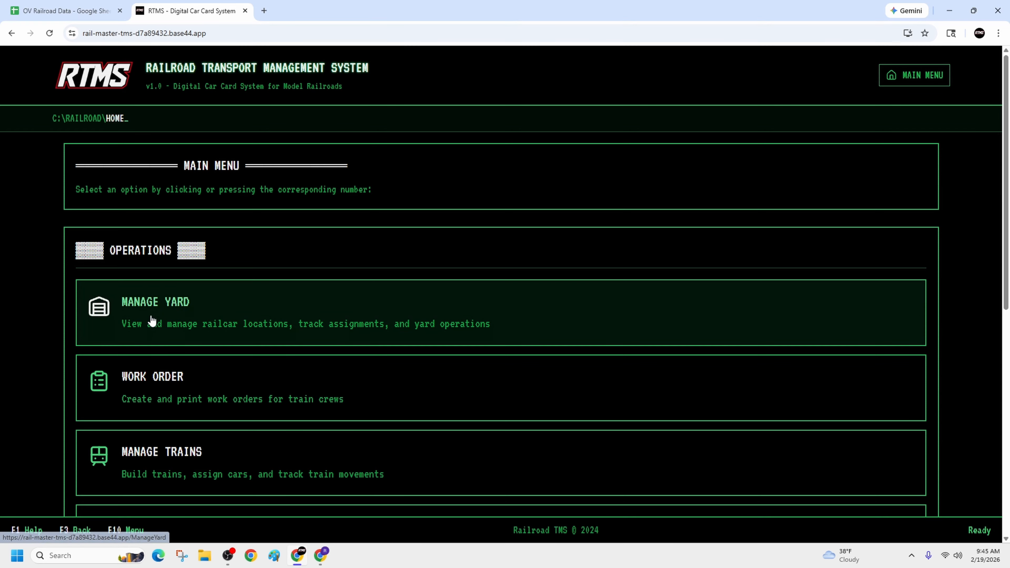
Step: Dismiss the Gemini promotion and open the profile settings from the main menu's quick access section
{"action": "scroll", "coordinate": [159, 309], "scroll_direction": "down", "scroll_amount": 6}
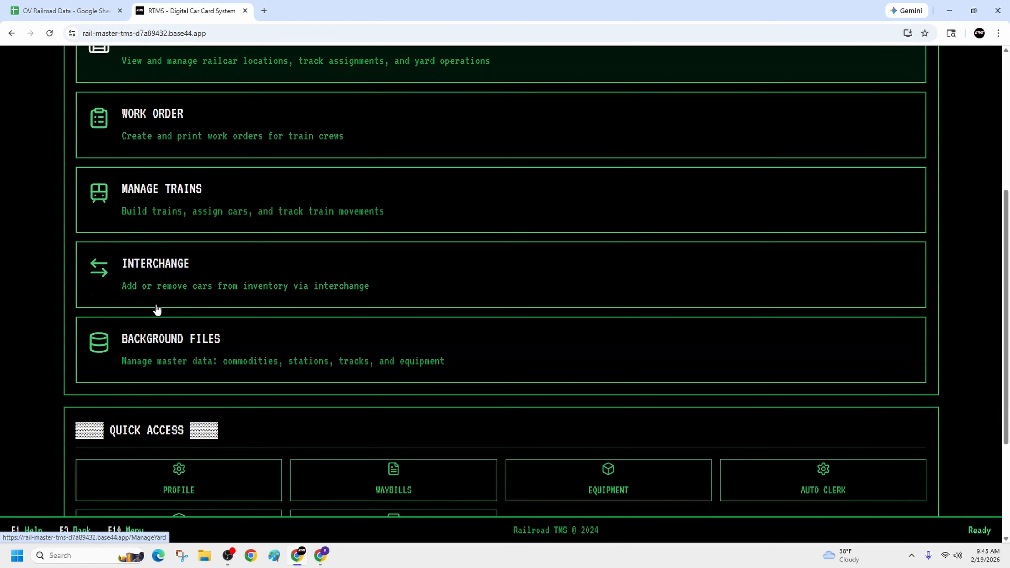
{"action": "scroll", "coordinate": [158, 309], "scroll_direction": "down", "scroll_amount": 2}
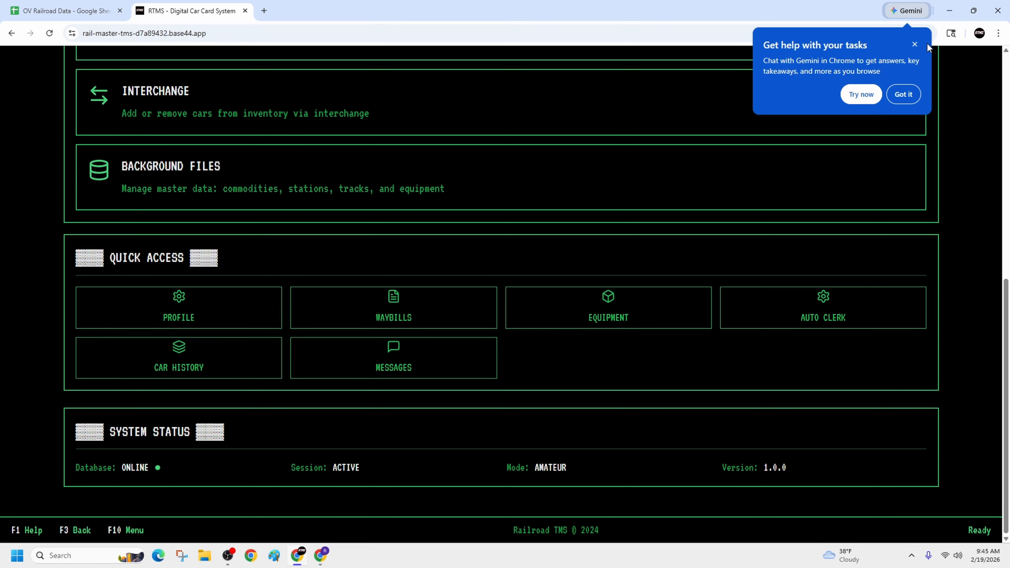
{"action": "left_click", "coordinate": [914, 45]}
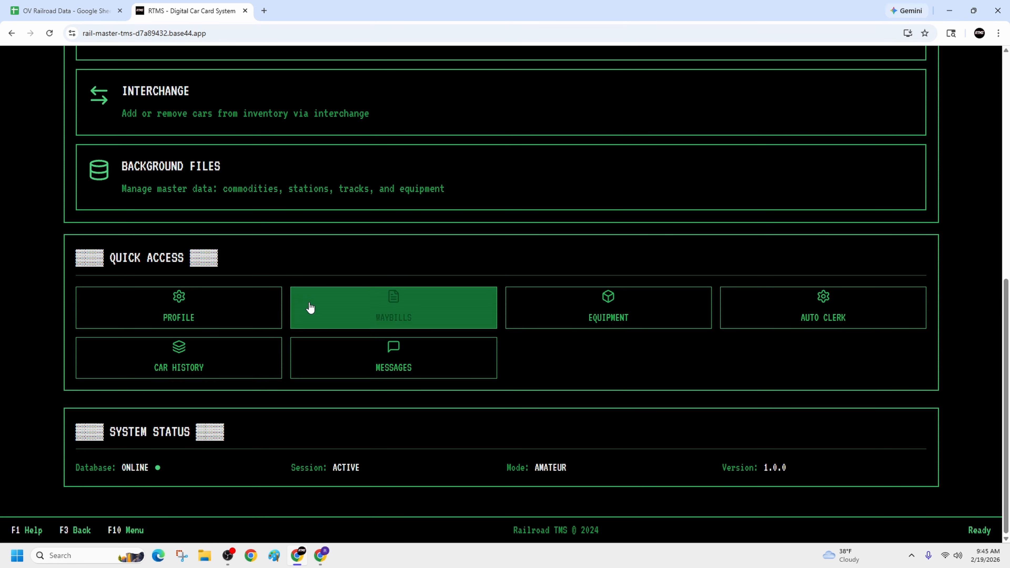
{"action": "left_click", "coordinate": [127, 313]}
{"action": "scroll", "coordinate": [175, 293], "scroll_direction": "down", "scroll_amount": 2}
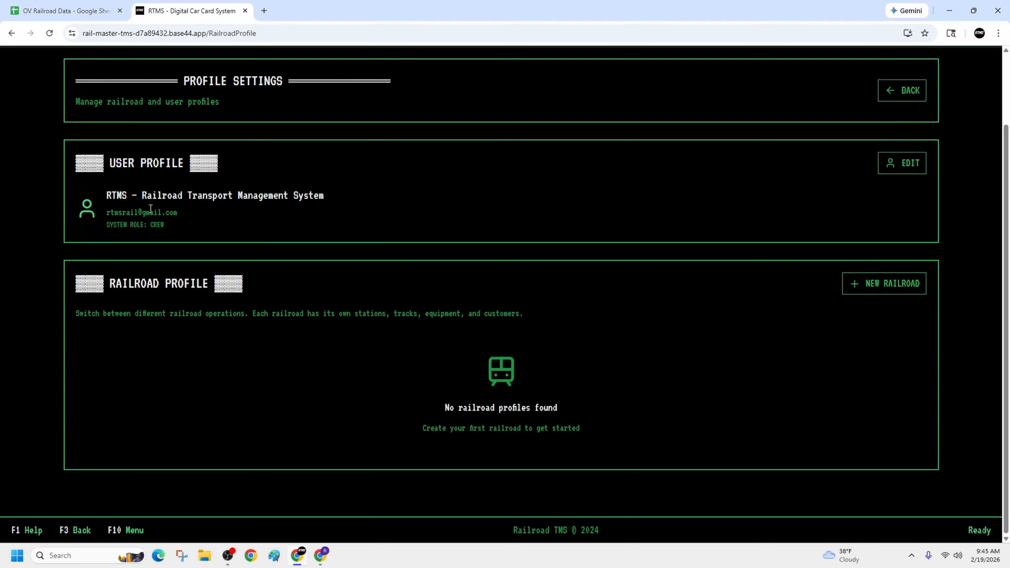
Step: Start a new railroad profile named Ozark Valley Railroad with the AAR reporting marks OV
{"action": "left_click", "coordinate": [877, 285]}
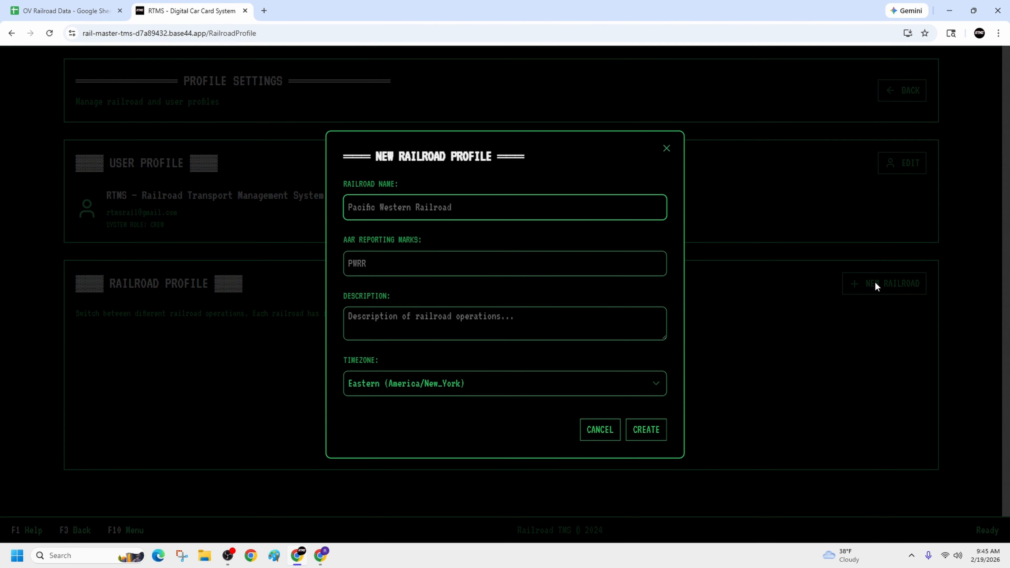
{"action": "type", "text": "Oz"}
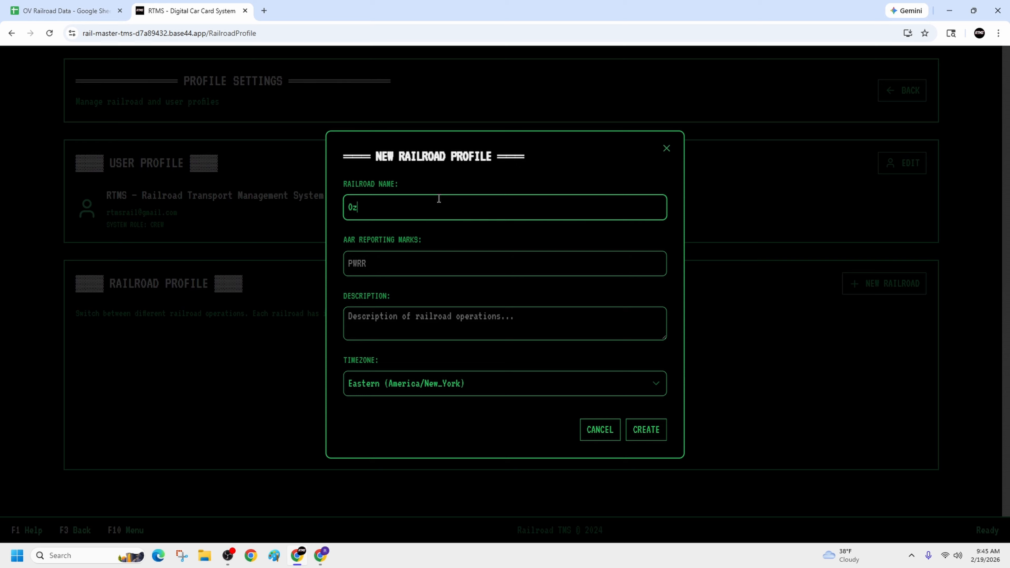
{"action": "type", "text": "ark Valley Railroad"}
{"action": "key", "text": "Tab"}
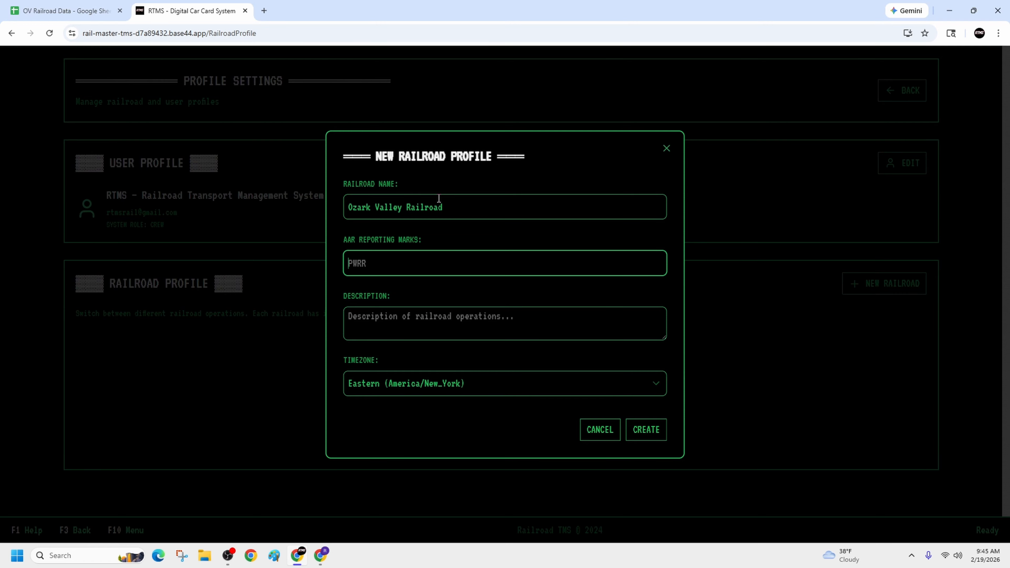
{"action": "type", "text": "OV"}
{"action": "key", "text": "Tab"}
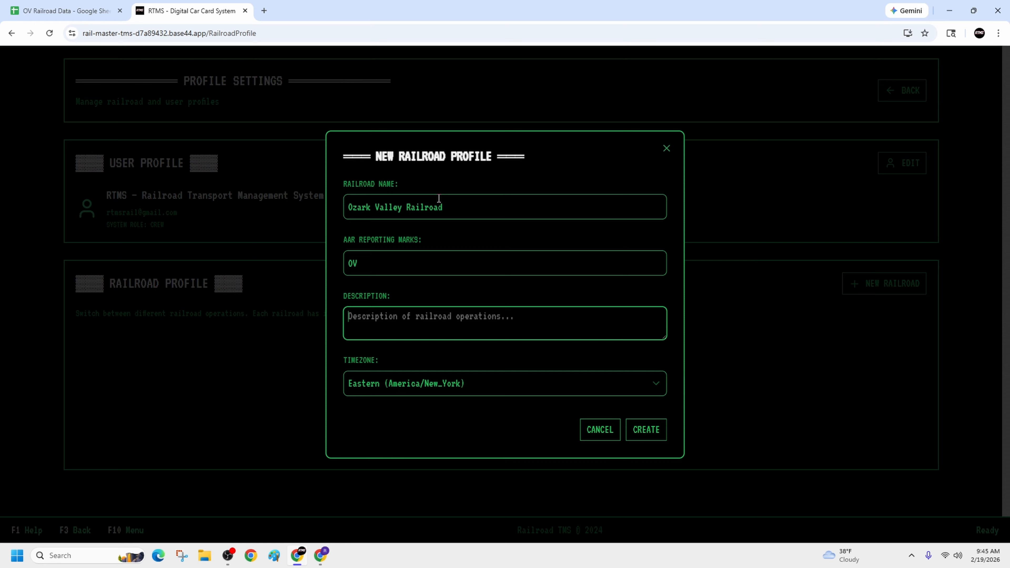
Step: Create the profile with the description "Ozark Valley RR is a shortline in Missouri." and the Central (America/Chicago) timezone
{"action": "type", "text": "Oz"}
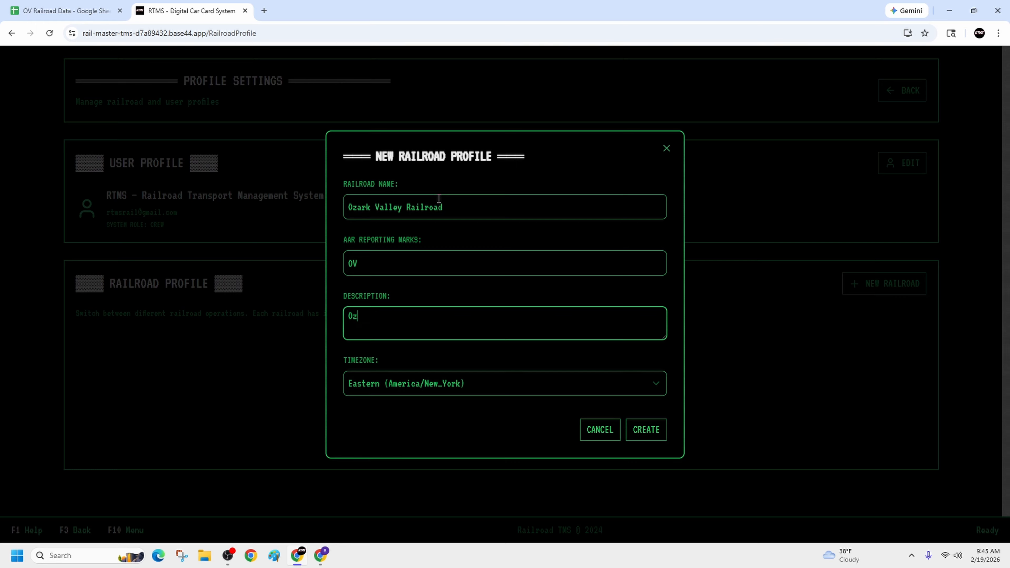
{"action": "type", "text": "ark Valley RR is a shortline "}
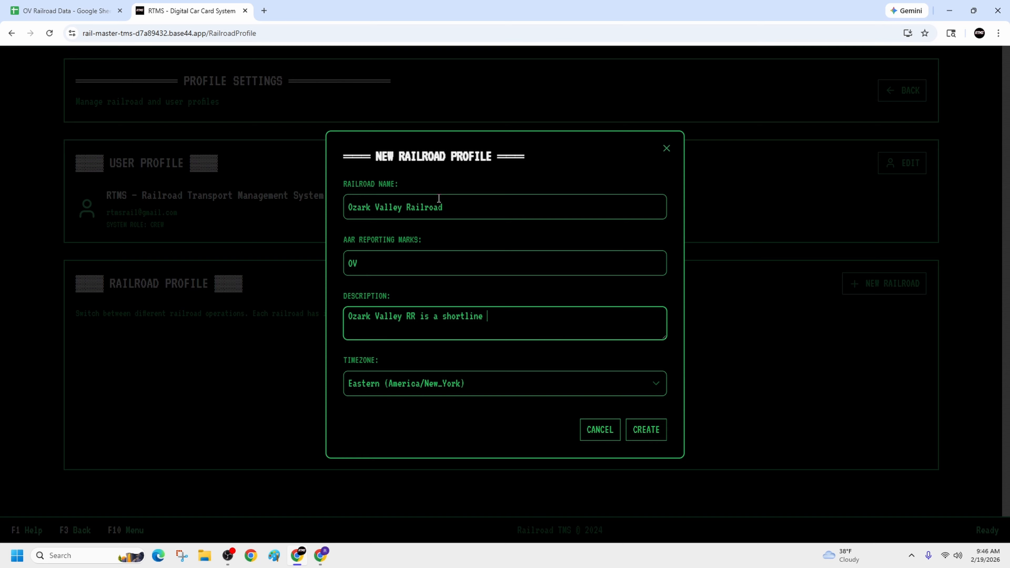
{"action": "type", "text": "in Missouri."}
{"action": "key", "text": "Tab"}
{"action": "key", "text": "Down"}
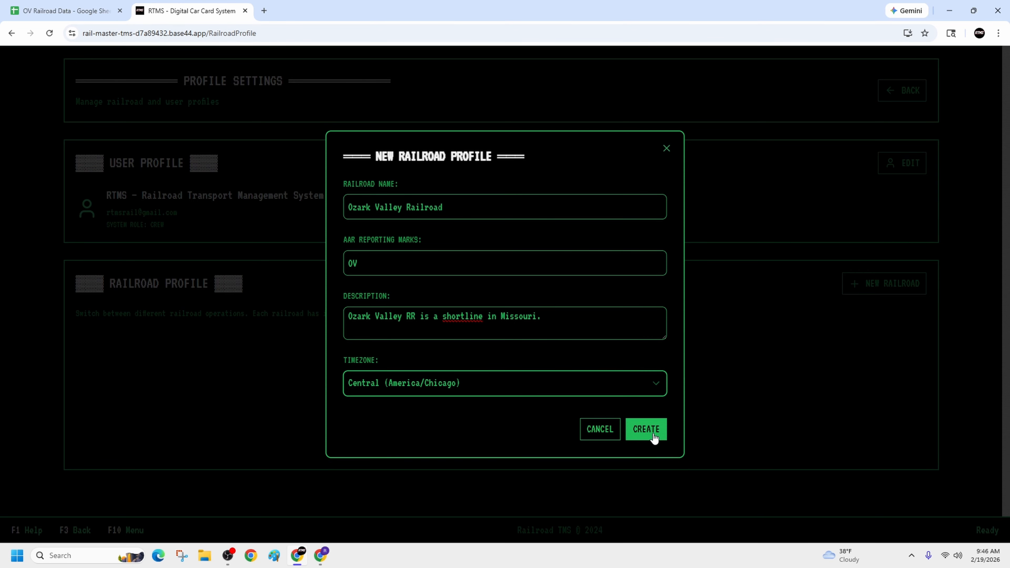
{"action": "left_click", "coordinate": [654, 437]}
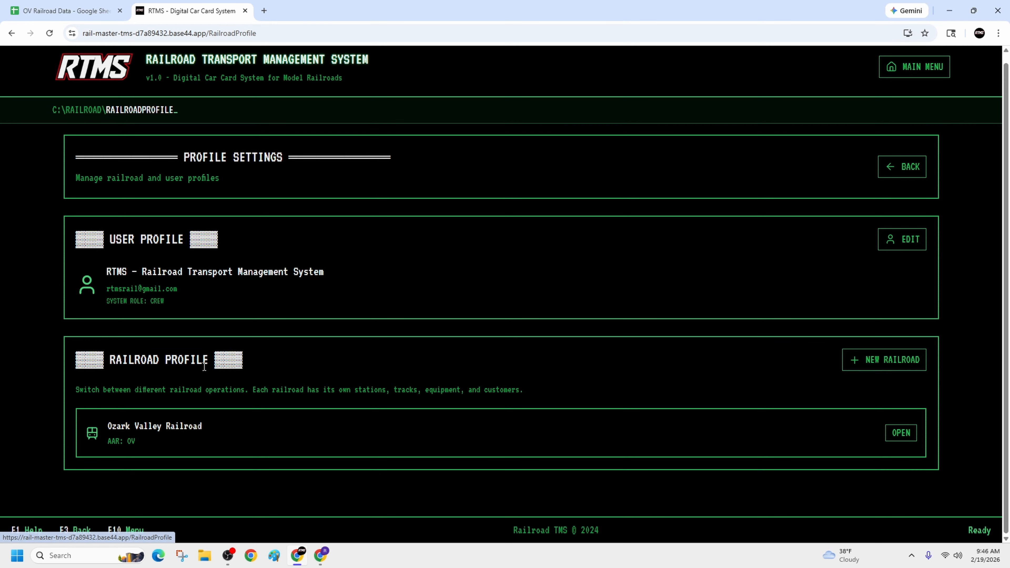
Step: Make Ozark Valley Railroad the active railroad and return to the main menu
{"action": "left_click", "coordinate": [894, 435]}
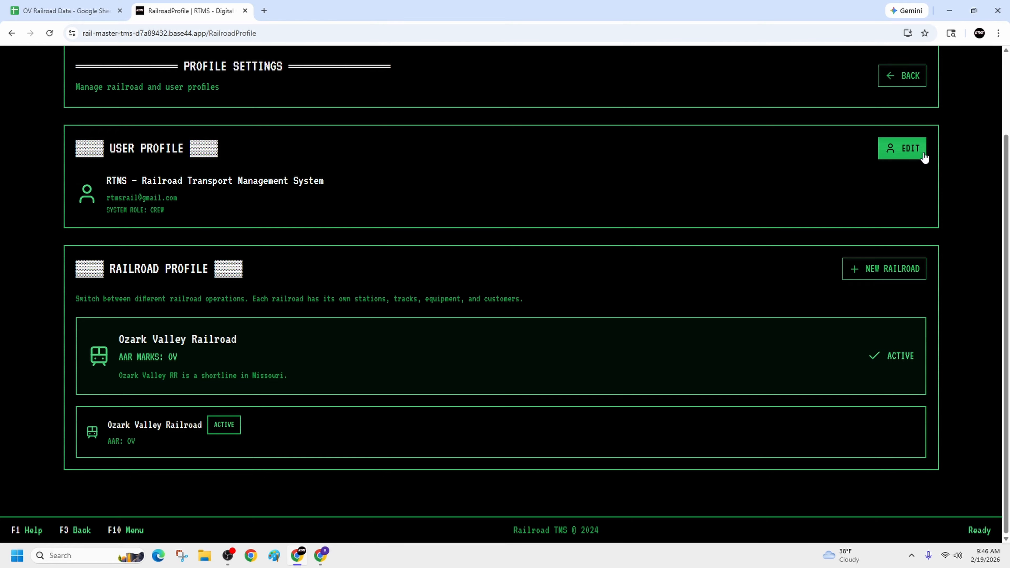
{"action": "scroll", "coordinate": [910, 167], "scroll_direction": "up", "scroll_amount": 1}
{"action": "left_click", "coordinate": [912, 135]}
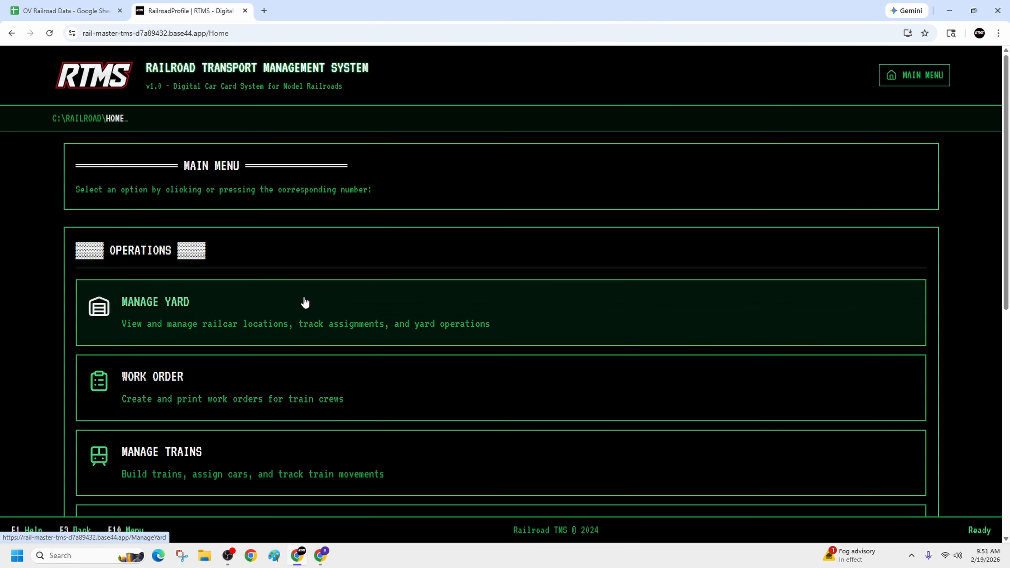
Step: Open the station list among the location parameters of the background files
{"action": "scroll", "coordinate": [305, 302], "scroll_direction": "down", "scroll_amount": 7}
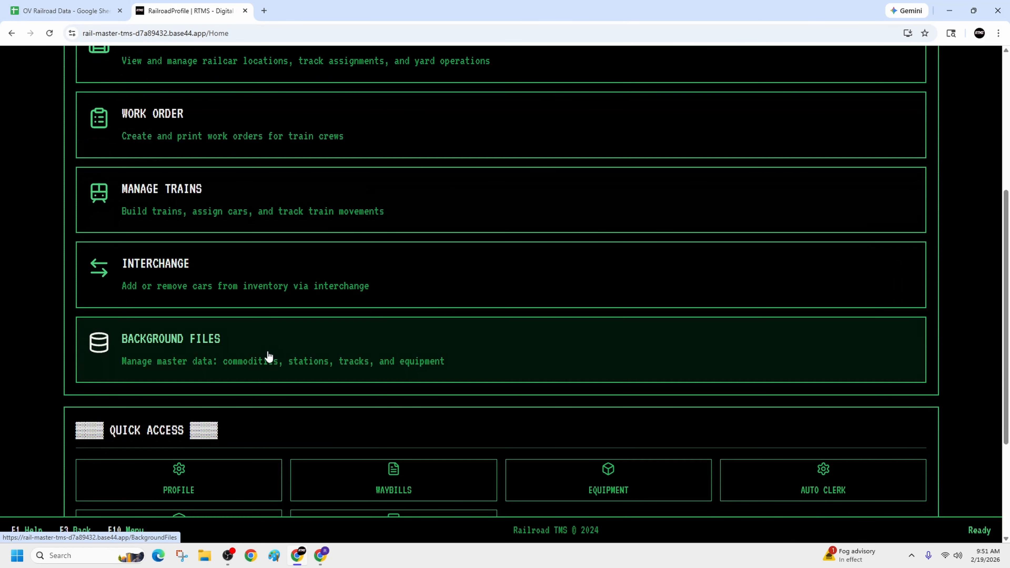
{"action": "left_click", "coordinate": [266, 356]}
{"action": "scroll", "coordinate": [284, 360], "scroll_direction": "up", "scroll_amount": 4}
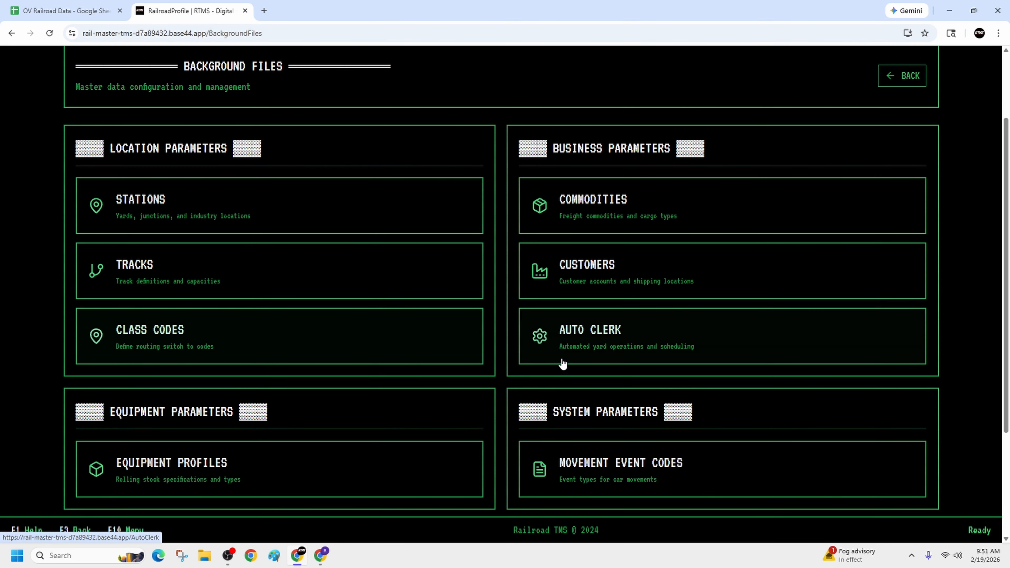
{"action": "left_click", "coordinate": [199, 204]}
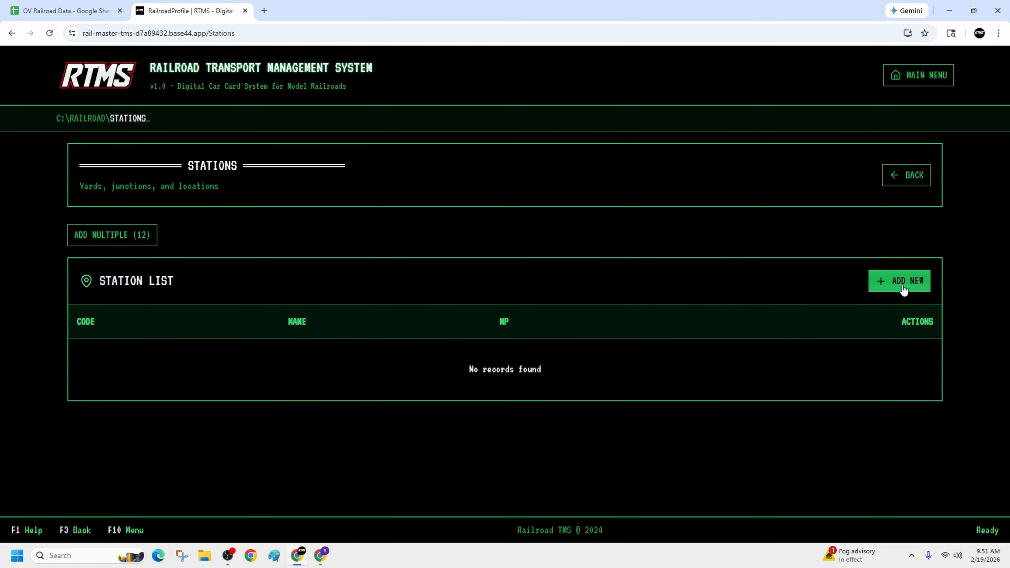
Step: Start adding multiple stations at once, entering River Town at milepost 0.1 as the first station without a code
{"action": "left_click", "coordinate": [119, 239]}
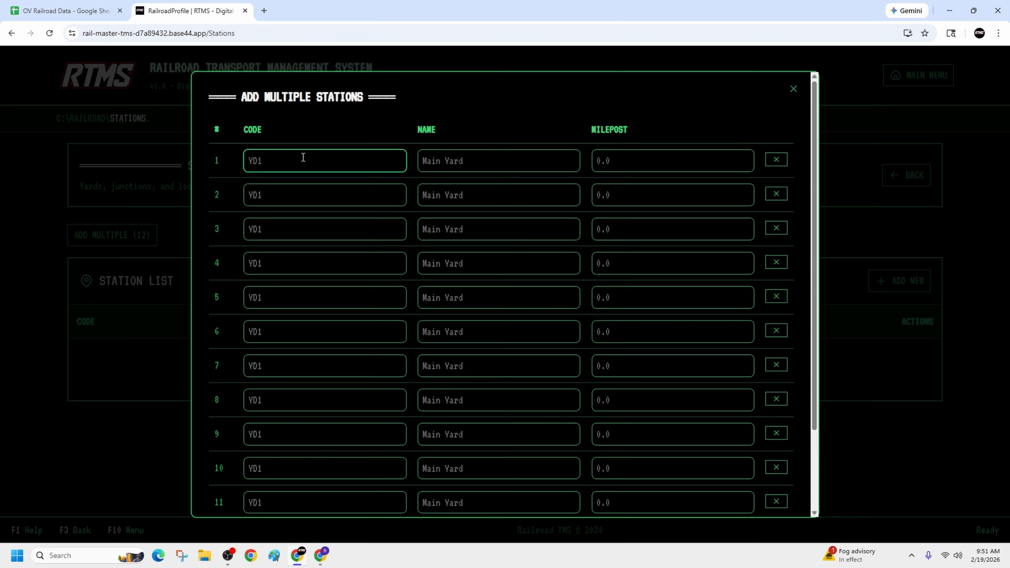
{"action": "key", "text": "Tab"}
{"action": "type", "text": "River RTo"}
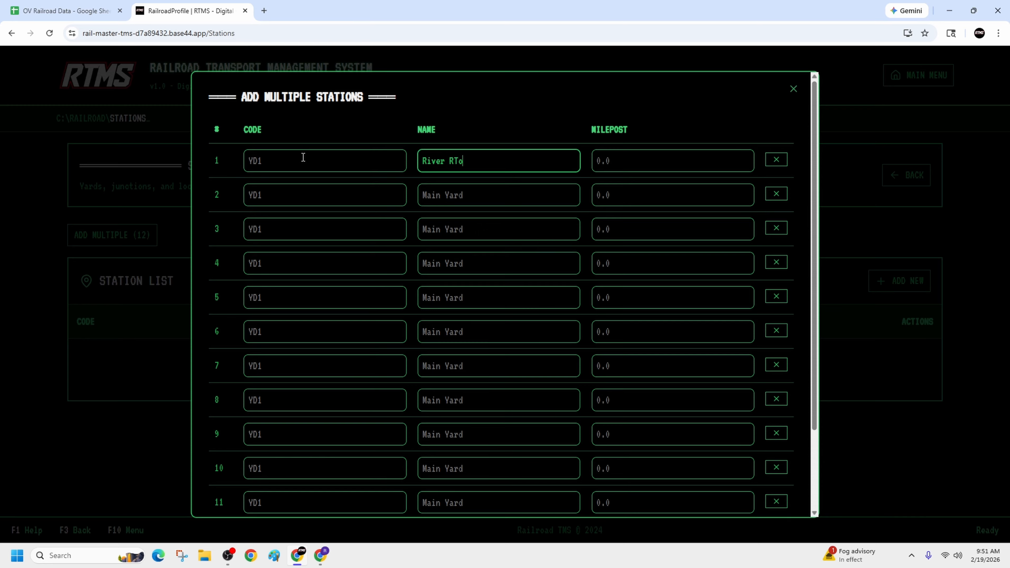
{"action": "key", "text": "BackSpace"}
{"action": "key", "text": "BackSpace"}
{"action": "key", "text": "BackSpace"}
{"action": "type", "text": "Town"}
{"action": "key", "text": "Tab"}
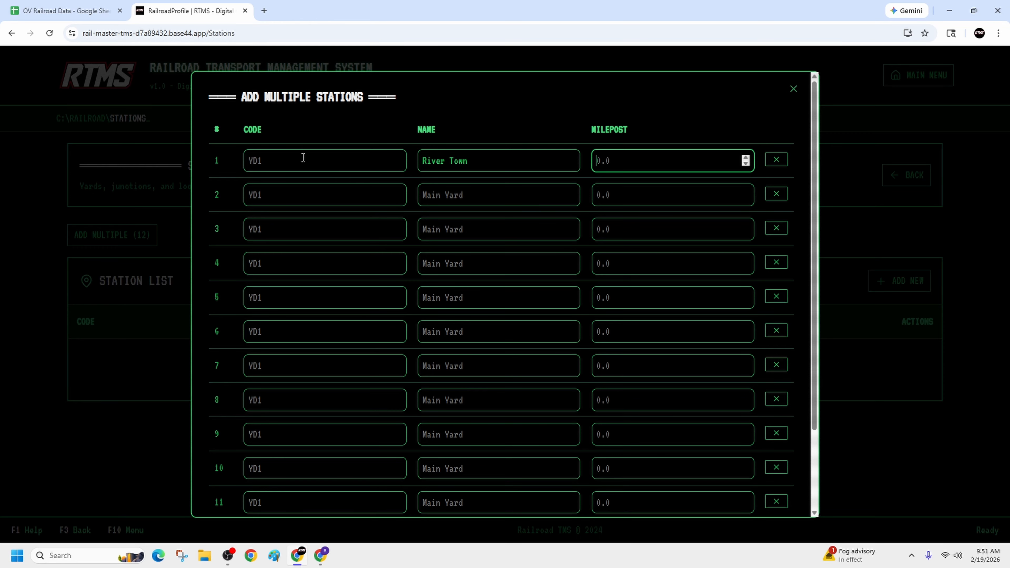
{"action": "type", "text": "0.1"}
{"action": "key", "text": "Tab"}
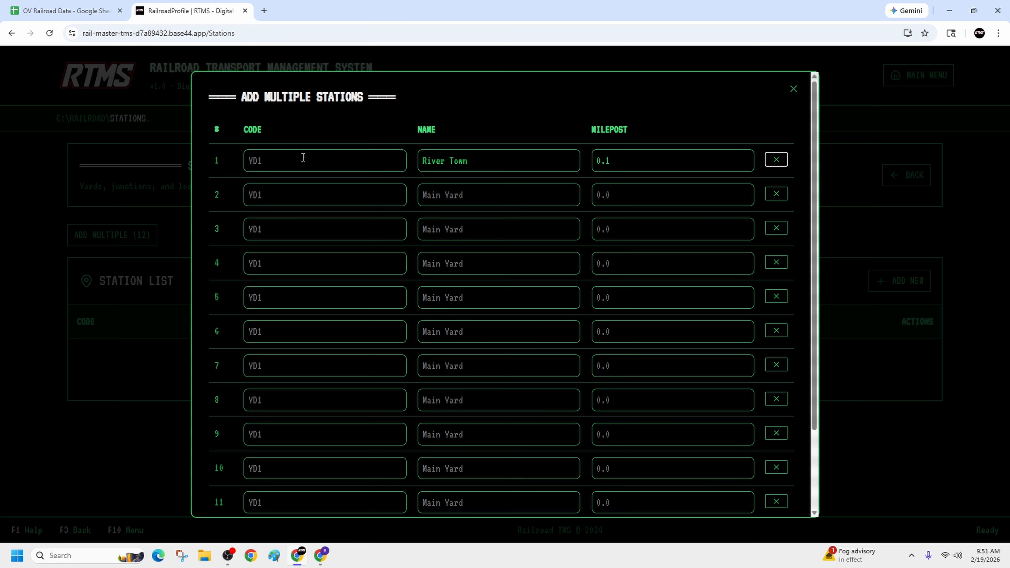
Step: Enter Farmville at milepost 8.0 as the second station, leaving its code blank
{"action": "key", "text": "Tab"}
{"action": "key", "text": "Tab"}
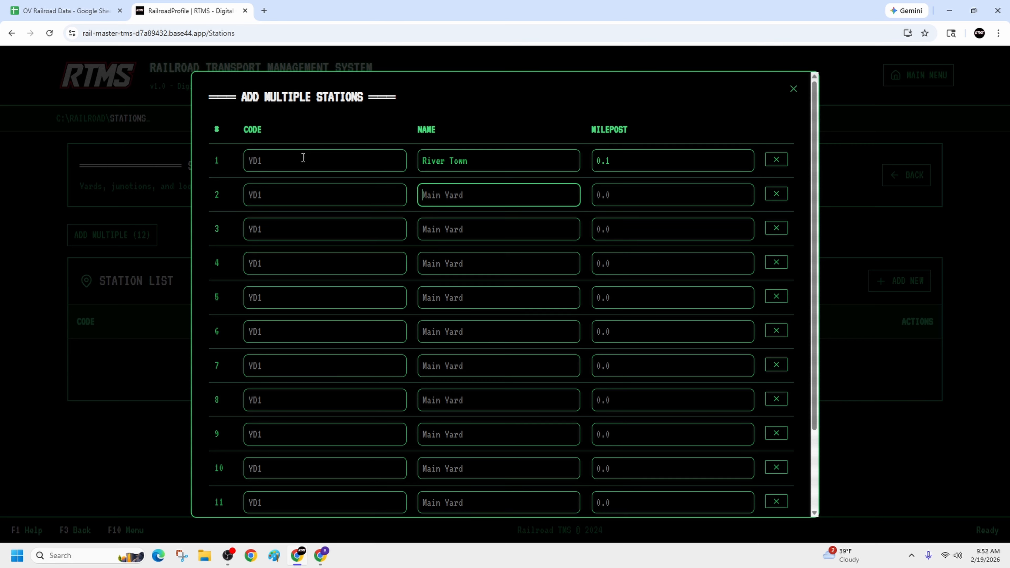
{"action": "type", "text": "Farmville"}
{"action": "key", "text": "Tab"}
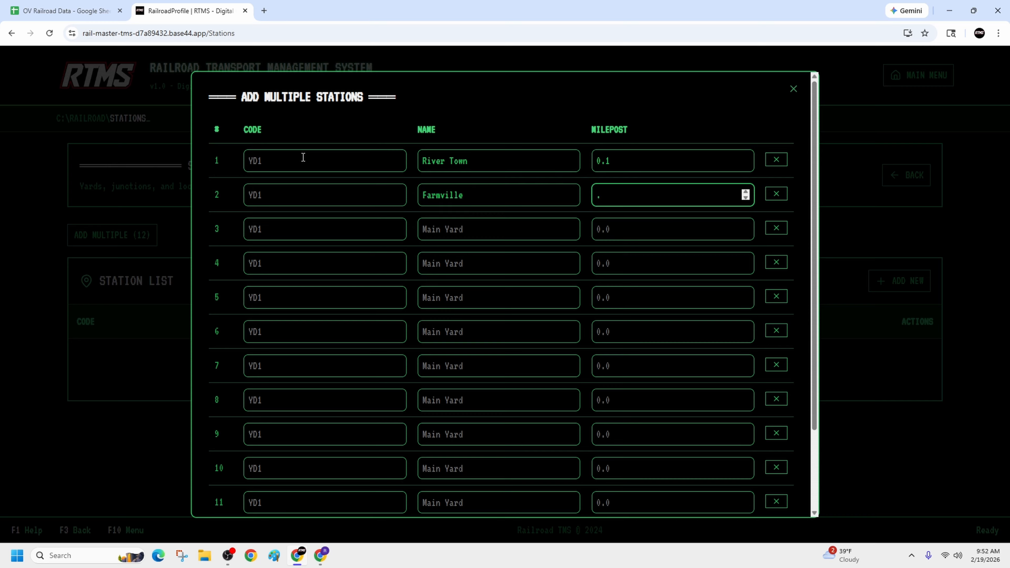
{"action": "type", "text": "8"}
{"action": "key", "text": "Tab"}
{"action": "key", "text": "Tab"}
{"action": "key", "text": "Tab"}
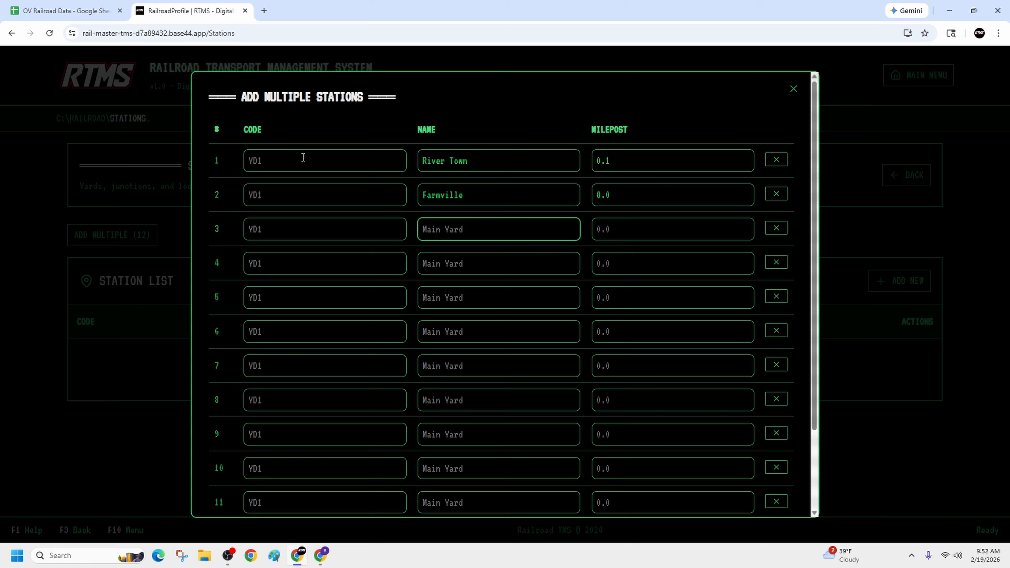
Step: Enter Ozark in the third station's name, leaving its code blank
{"action": "type", "text": "Ozark"}
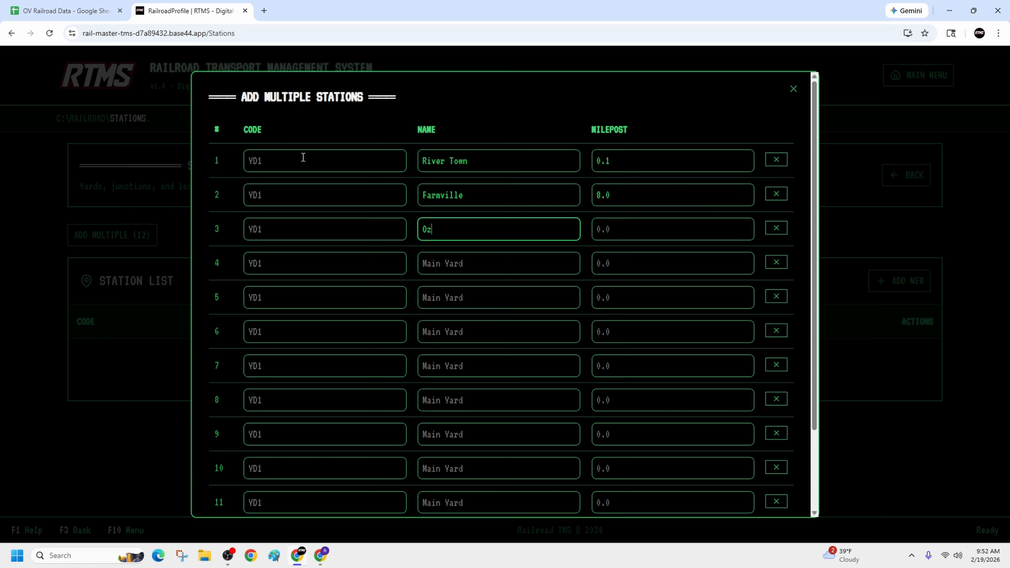
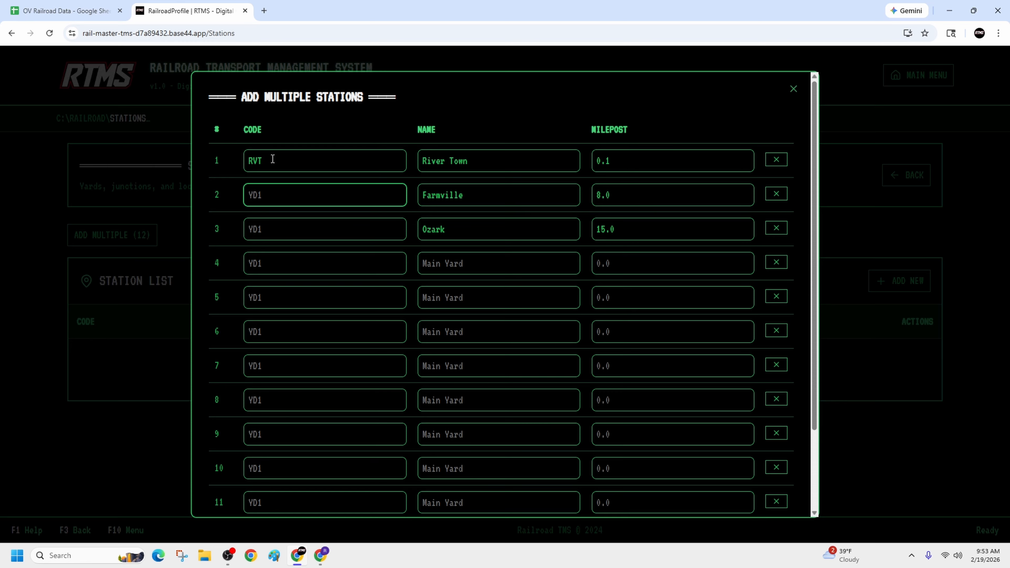
Step: Enter FRM as the station code for Farmville
{"action": "type", "text": "FMR"}
{"action": "key", "text": "BackSpace"}
{"action": "key", "text": "BackSpace"}
{"action": "type", "text": "RM"}
{"action": "key", "text": "Tab"}
{"action": "key", "text": "Tab"}
{"action": "key", "text": "Tab"}
{"action": "key", "text": "Tab"}
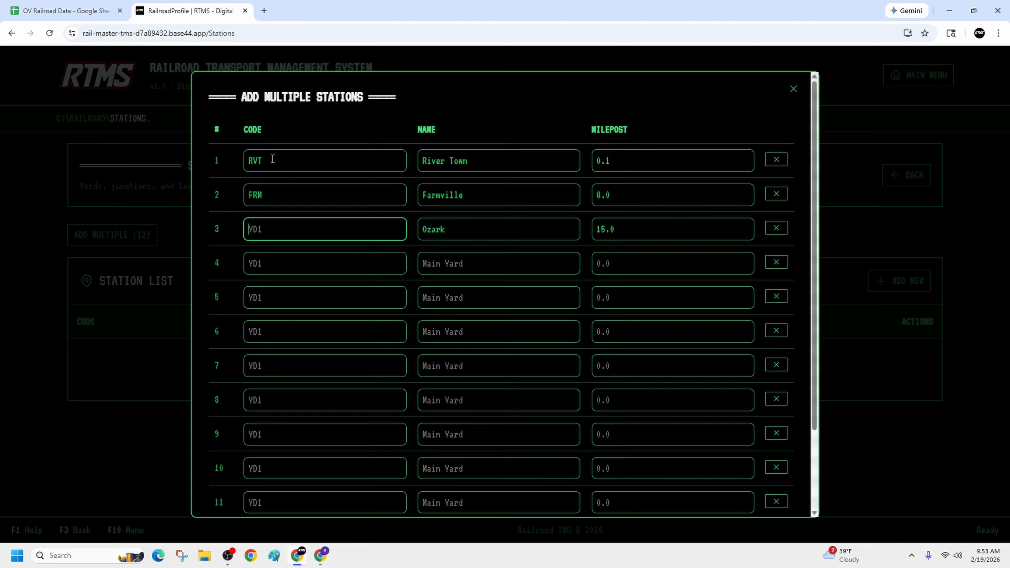
Step: Enter OZK as the station code for Ozark and create all the listed stations
{"action": "type", "text": "OZ"}
{"action": "type", "text": "K"}
{"action": "key", "text": "BackSpace"}
{"action": "type", "text": "K"}
{"action": "scroll", "coordinate": [491, 309], "scroll_direction": "down", "scroll_amount": 3}
{"action": "left_click", "coordinate": [762, 496]}
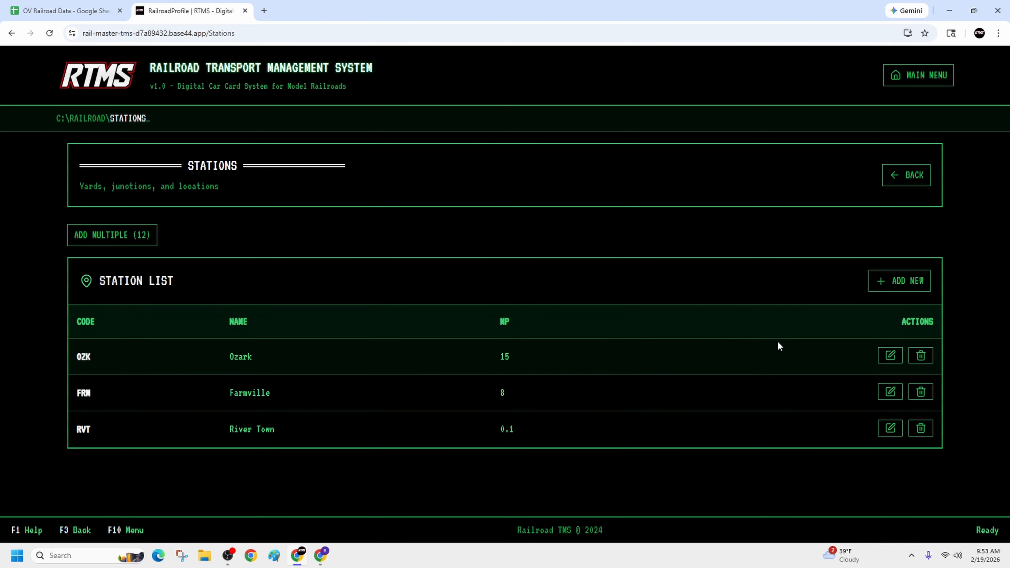
Step: Open the tracks in the background files and start adding multiple tracks, entering YD1 as the first track's code
{"action": "left_click", "coordinate": [922, 185]}
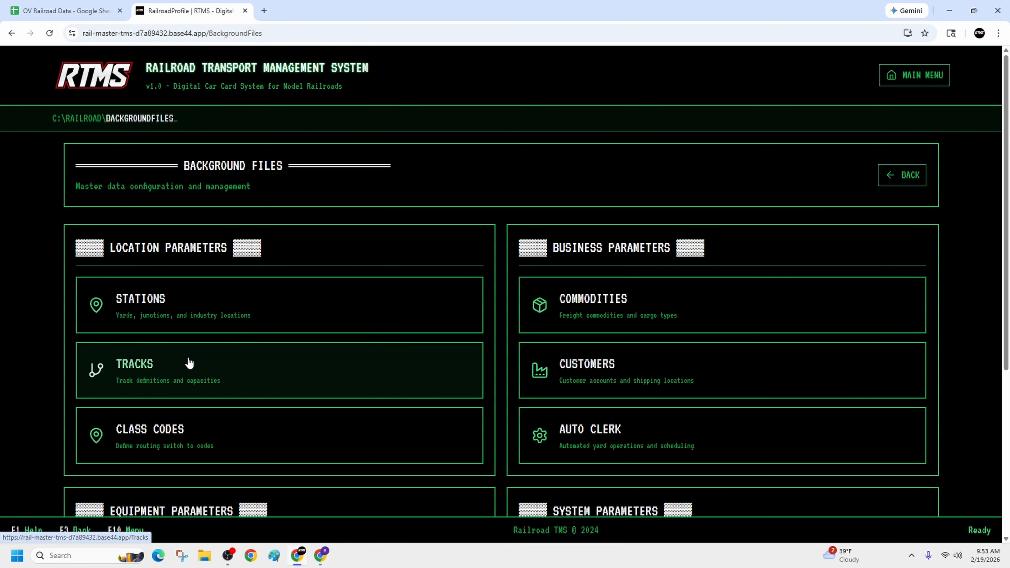
{"action": "left_click", "coordinate": [181, 365]}
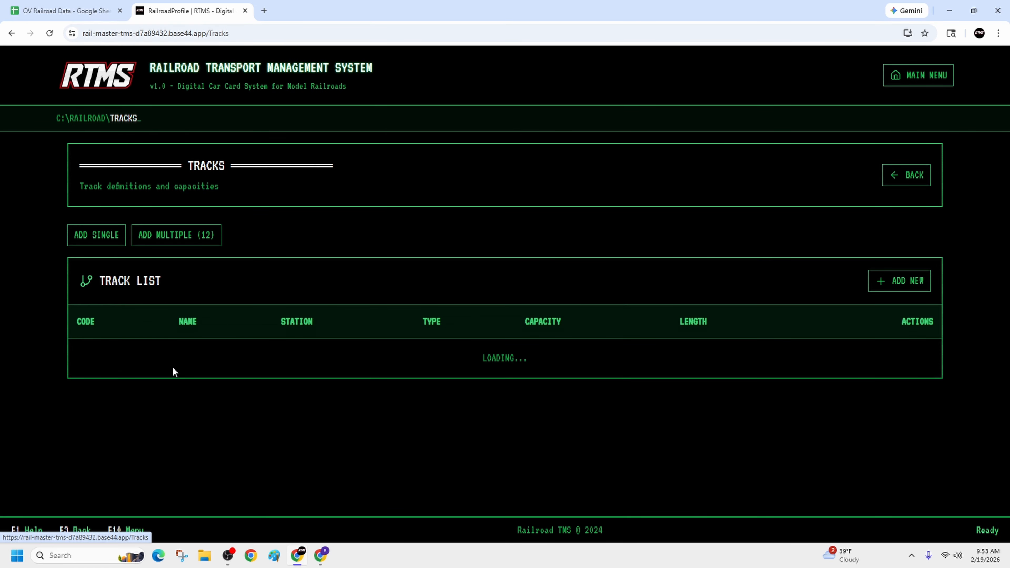
{"action": "left_click", "coordinate": [176, 241]}
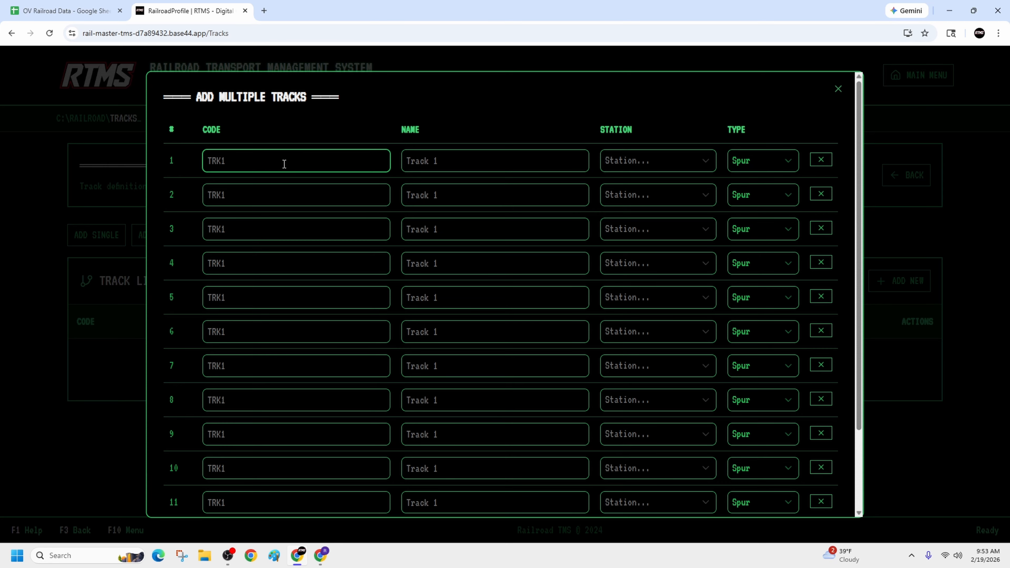
{"action": "type", "text": "YD1"}
{"action": "key", "text": "Tab"}
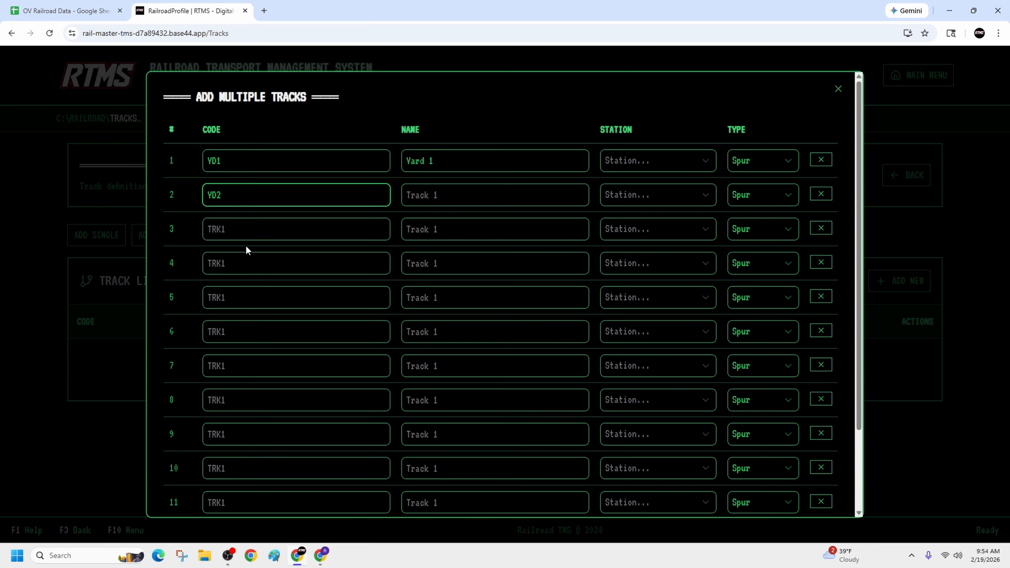
Step: Enter codes YD3 and RTS for the third and fourth tracks, and name the second track Yard 2
{"action": "left_click", "coordinate": [263, 230]}
{"action": "type", "text": "YD3"}
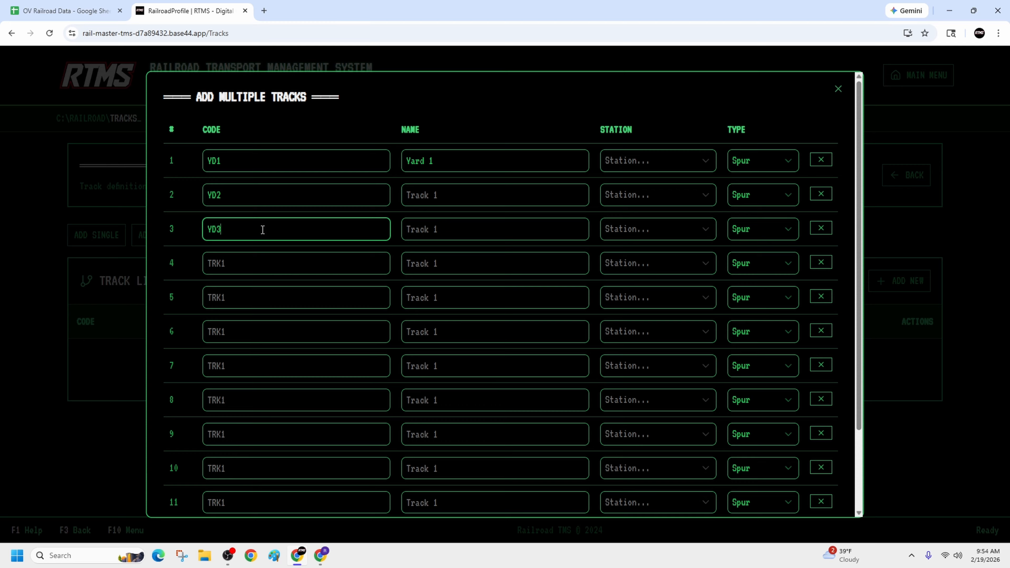
{"action": "left_click", "coordinate": [244, 265]}
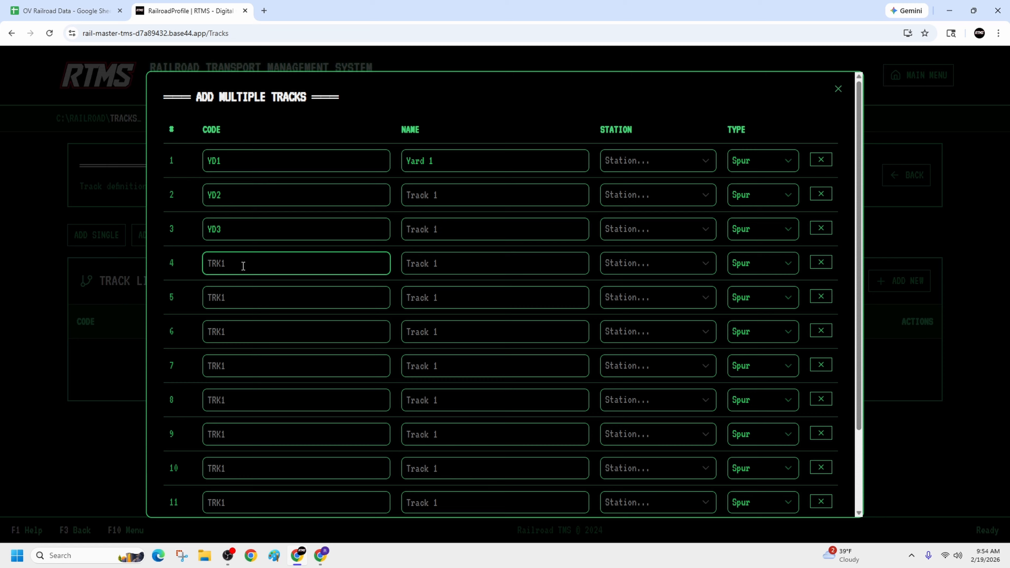
{"action": "type", "text": "RTS"}
{"action": "left_click", "coordinate": [420, 193]}
{"action": "type", "text": "Yard 2"}
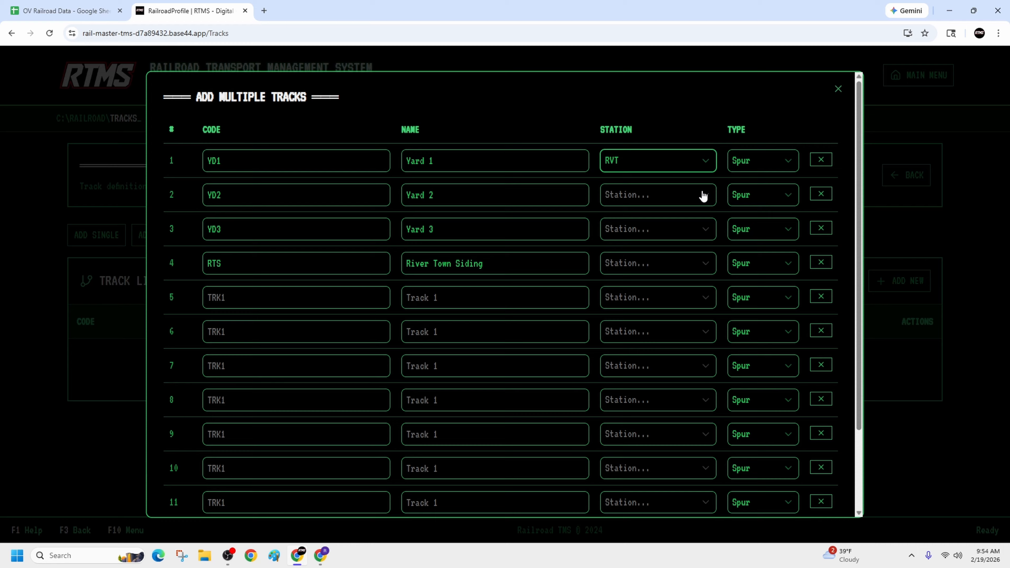
Step: Assign station RVT to tracks YD2, YD3 and RTS
{"action": "left_click", "coordinate": [701, 195]}
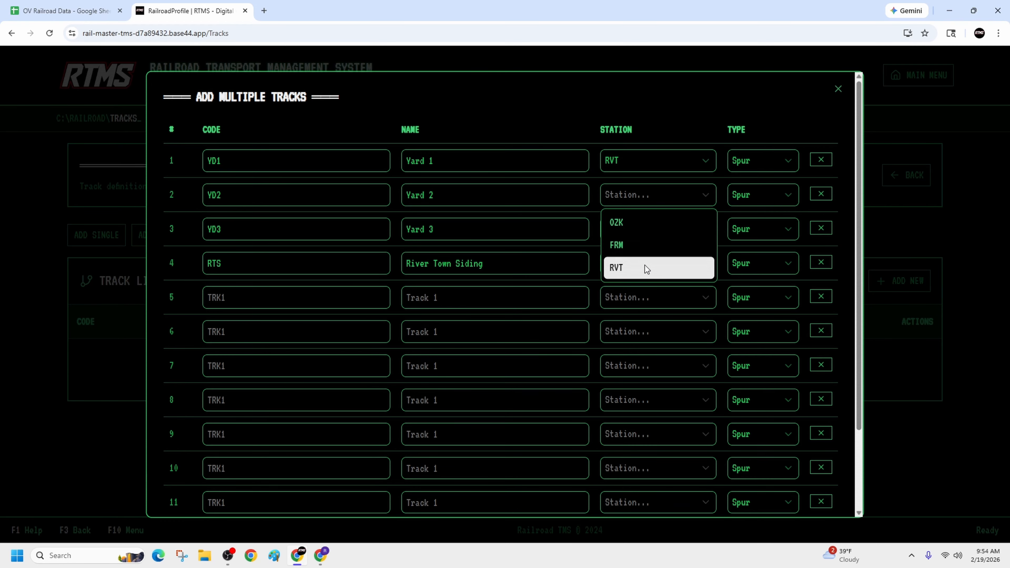
{"action": "left_click", "coordinate": [644, 265]}
{"action": "left_click", "coordinate": [675, 226]}
{"action": "left_click", "coordinate": [643, 301]}
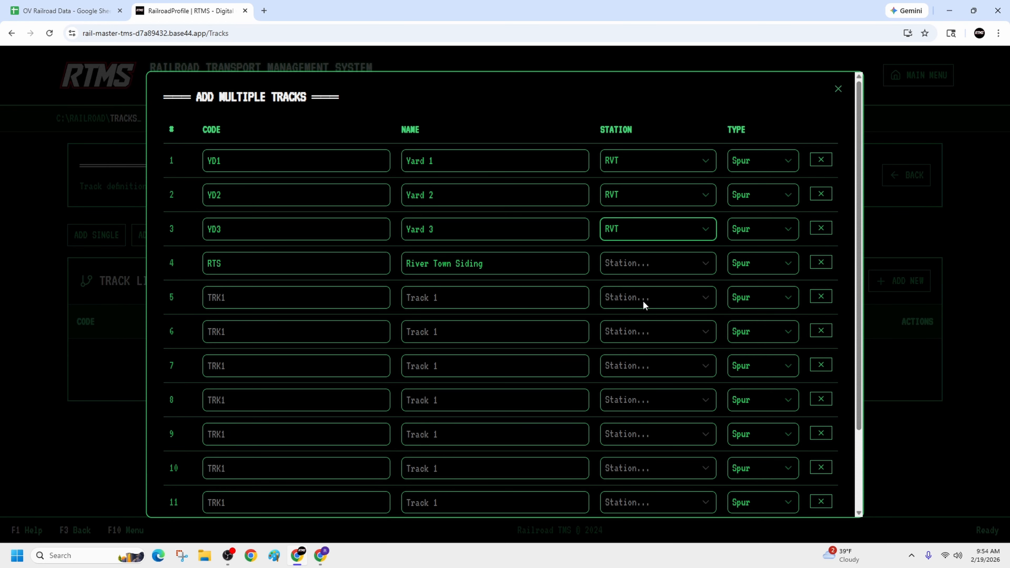
{"action": "left_click", "coordinate": [705, 267]}
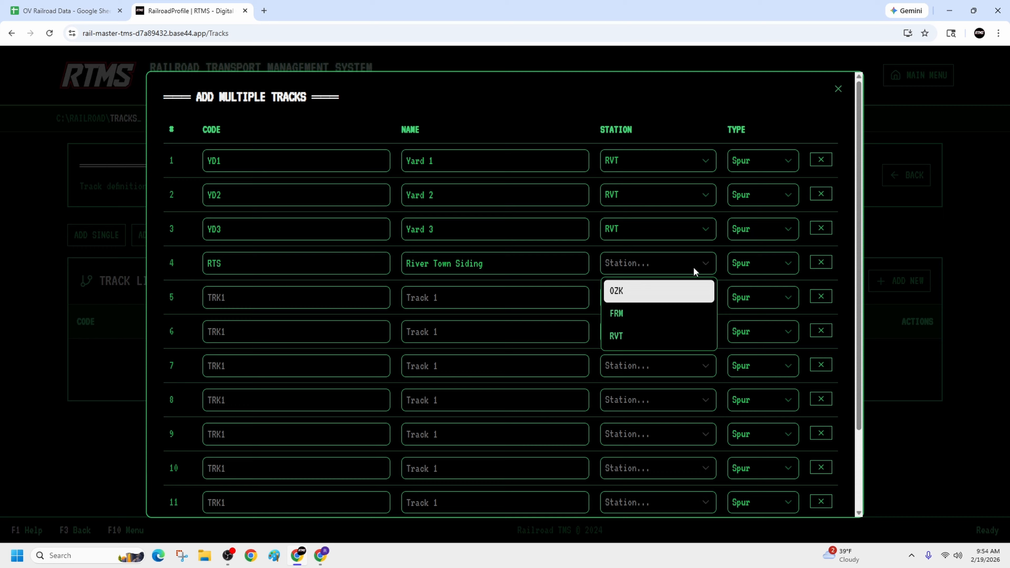
{"action": "left_click", "coordinate": [619, 336]}
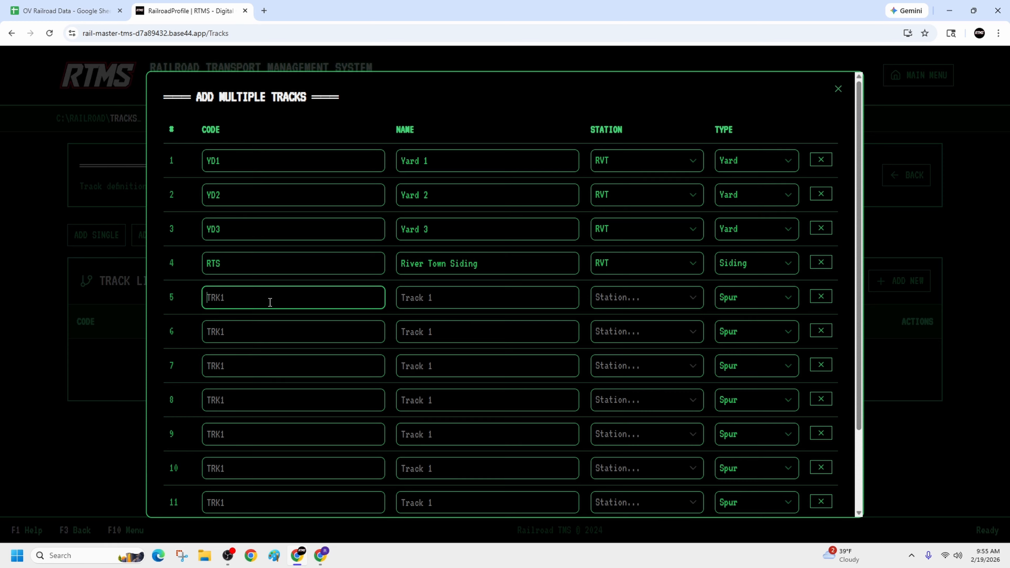
Step: Assign station FRM to the fifth and sixth tracks
{"action": "left_click", "coordinate": [674, 300]}
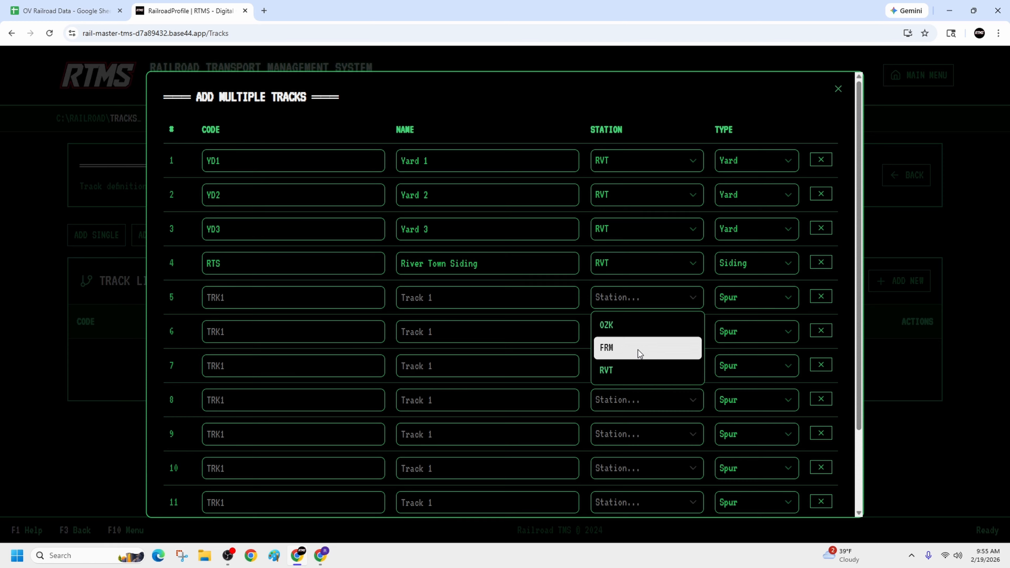
{"action": "left_click", "coordinate": [637, 350]}
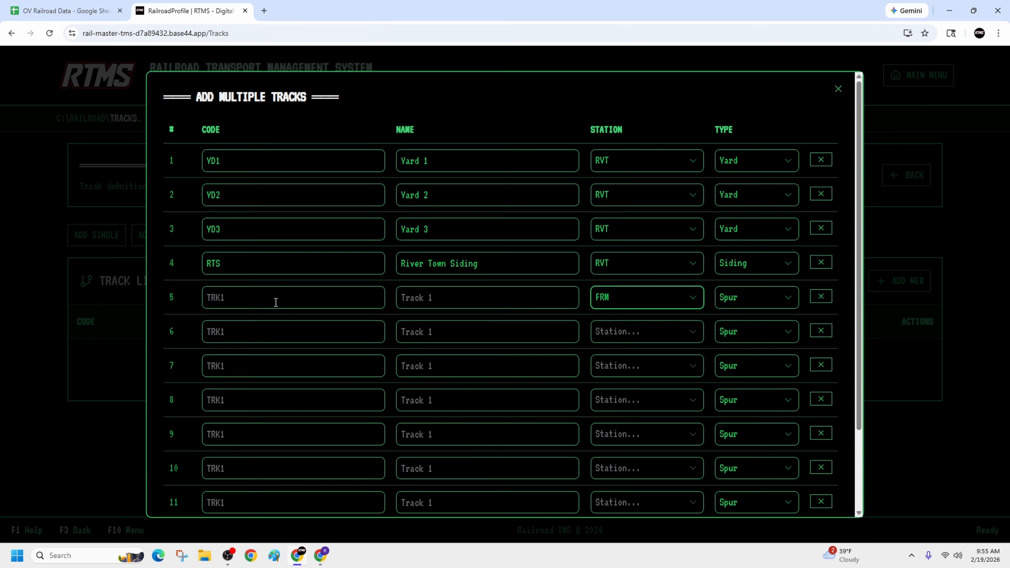
{"action": "left_click", "coordinate": [654, 334]}
{"action": "left_click", "coordinate": [627, 386]}
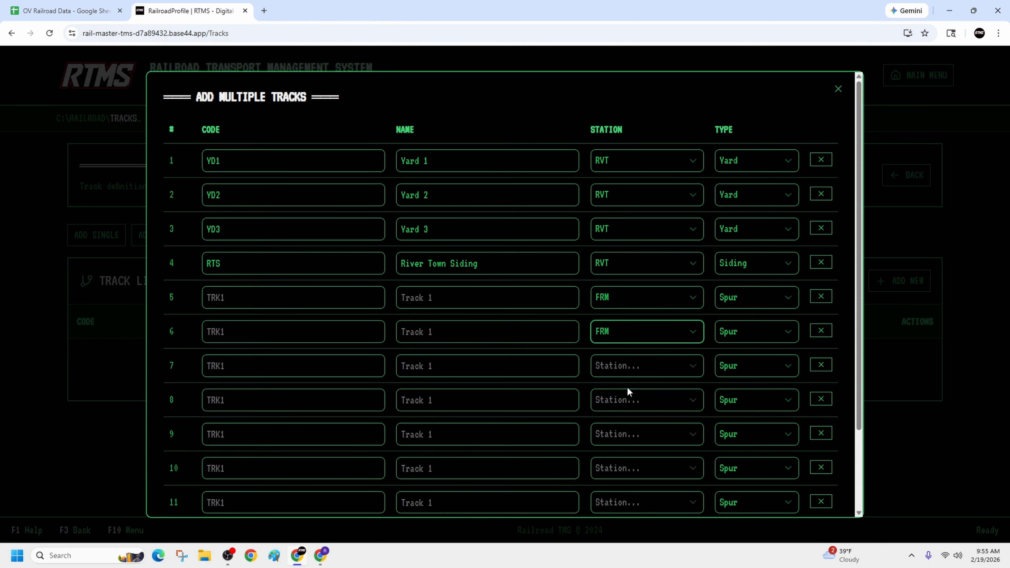
Step: Assign station OZK to the seventh through tenth tracks
{"action": "left_click", "coordinate": [640, 368]}
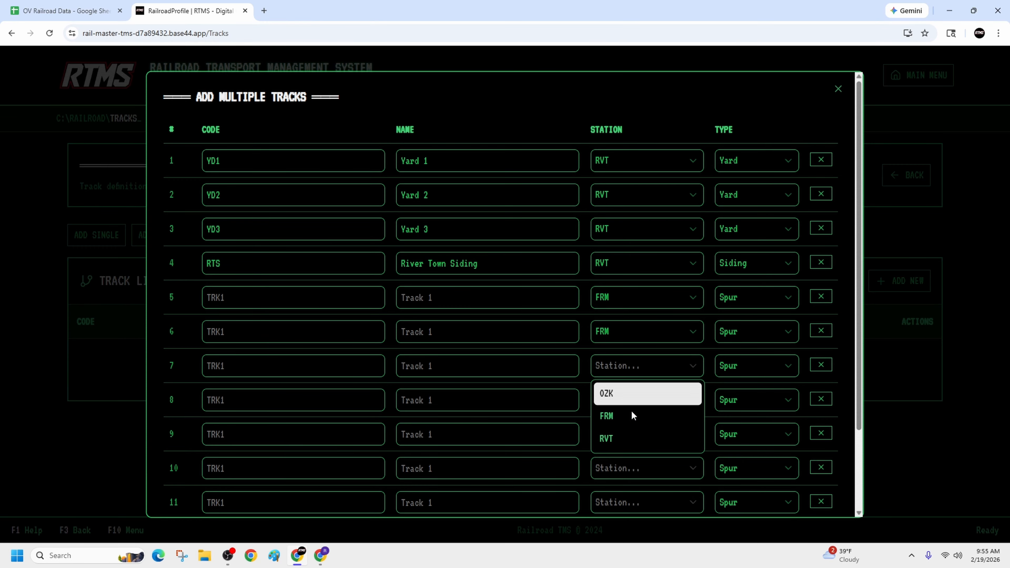
{"action": "left_click", "coordinate": [631, 392]}
{"action": "left_click", "coordinate": [628, 406]}
{"action": "left_click", "coordinate": [622, 422]}
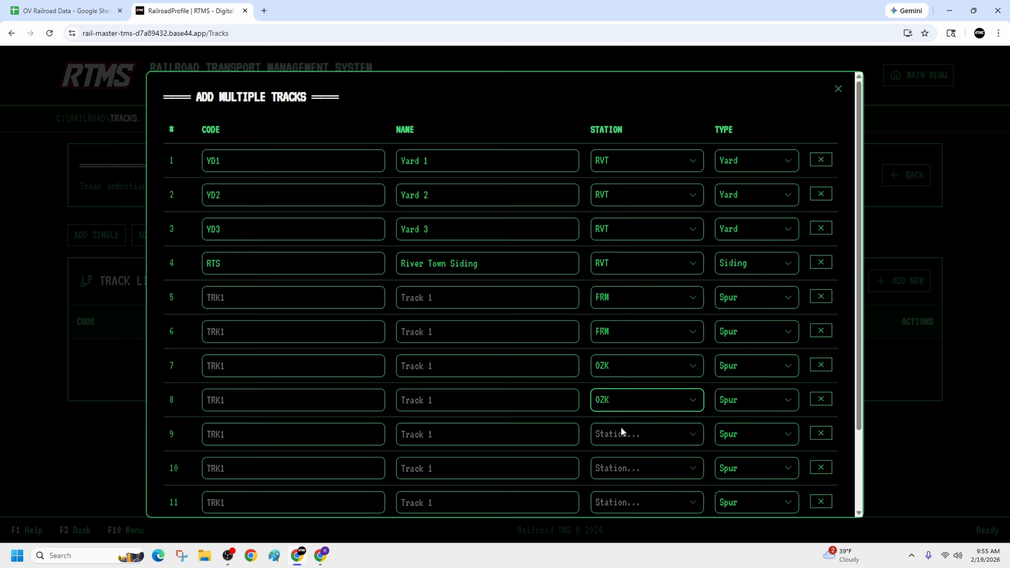
{"action": "left_click", "coordinate": [619, 436]}
{"action": "left_click", "coordinate": [620, 464]}
{"action": "left_click", "coordinate": [624, 465]}
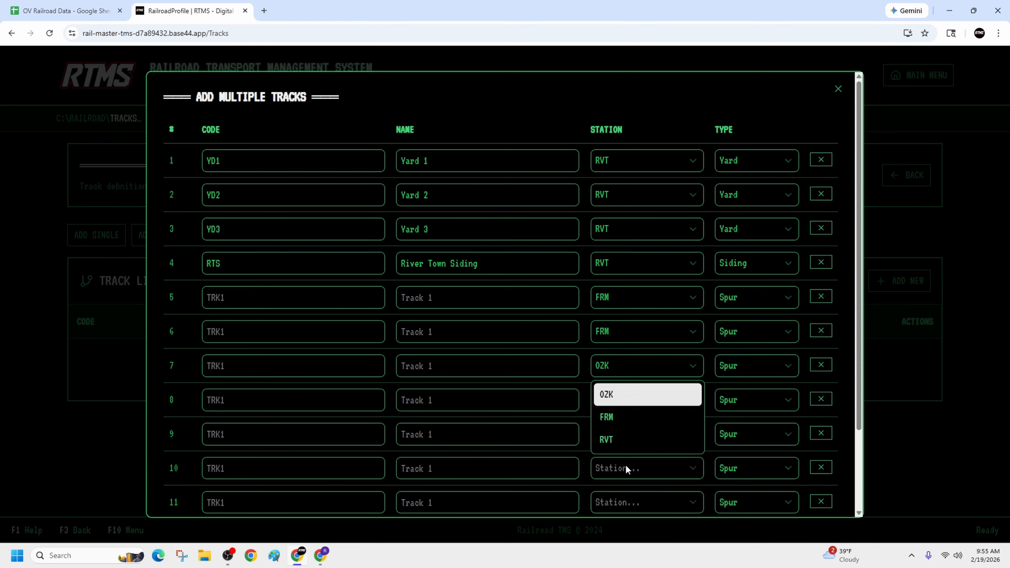
{"action": "left_click", "coordinate": [622, 402]}
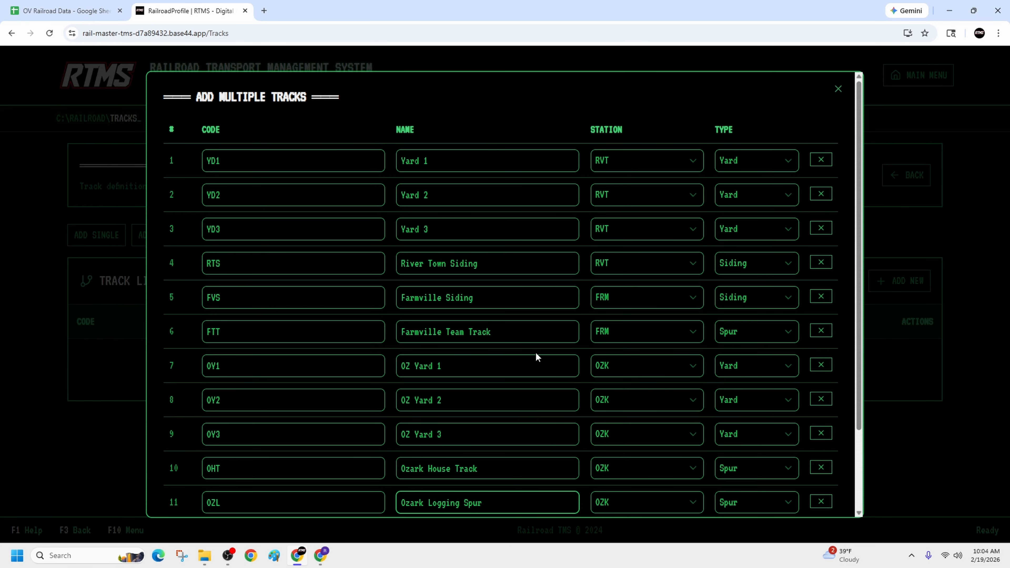
Step: Review the entered tracks and enter RVL as the twelfth track's code
{"action": "scroll", "coordinate": [280, 401], "scroll_direction": "down", "scroll_amount": 3}
{"action": "scroll", "coordinate": [282, 410], "scroll_direction": "up", "scroll_amount": 3}
{"action": "scroll", "coordinate": [755, 395], "scroll_direction": "down", "scroll_amount": 2}
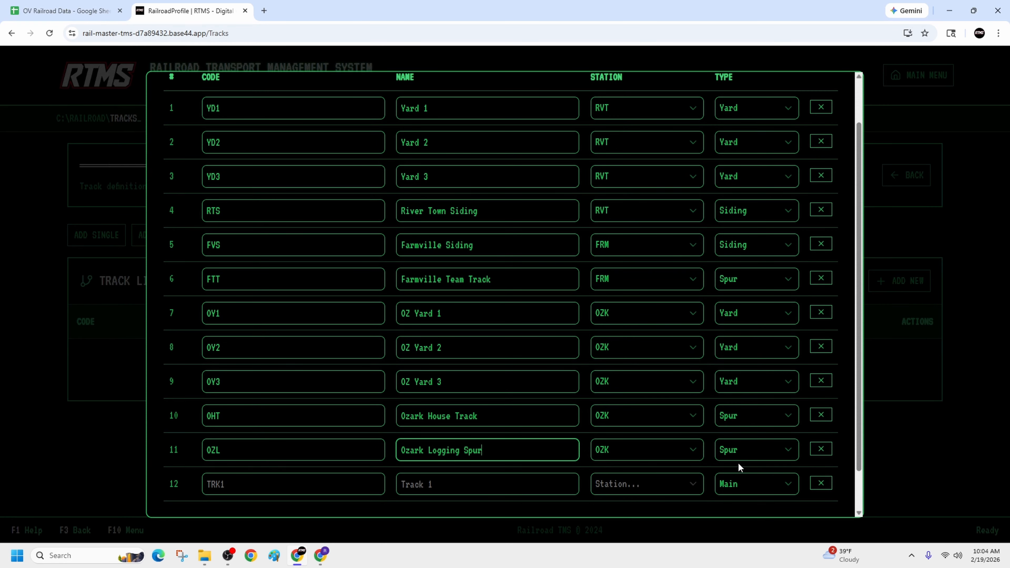
{"action": "scroll", "coordinate": [755, 445], "scroll_direction": "up", "scroll_amount": 2}
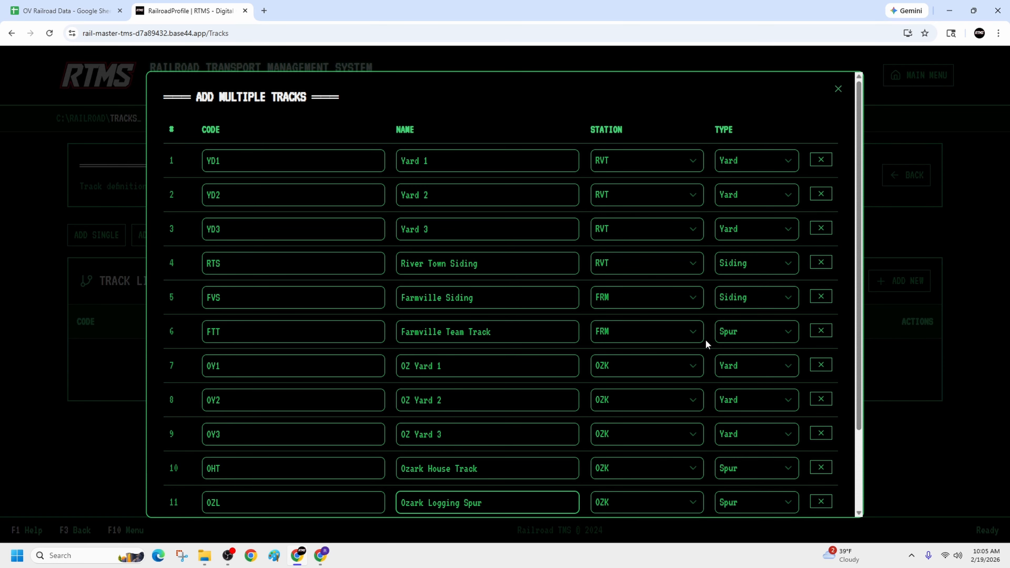
{"action": "scroll", "coordinate": [414, 385], "scroll_direction": "down", "scroll_amount": 3}
{"action": "left_click", "coordinate": [225, 439]}
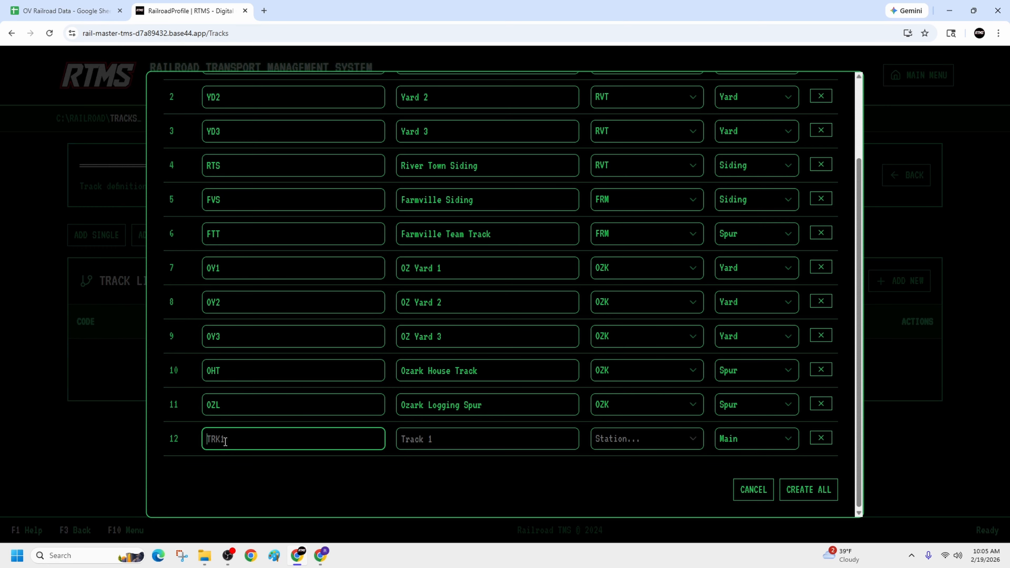
{"action": "type", "text": "RVL"}
{"action": "scroll", "coordinate": [279, 433], "scroll_direction": "up", "scroll_amount": 3}
{"action": "scroll", "coordinate": [318, 408], "scroll_direction": "down", "scroll_amount": 2}
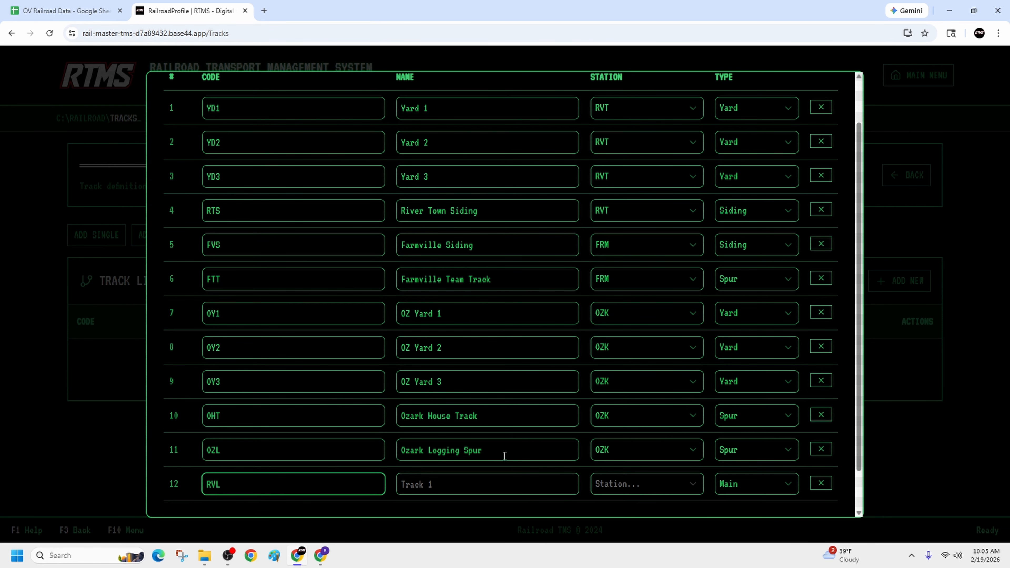
Step: Name the twelfth track River Town Lumber and assign it to station RVT
{"action": "left_click", "coordinate": [400, 484]}
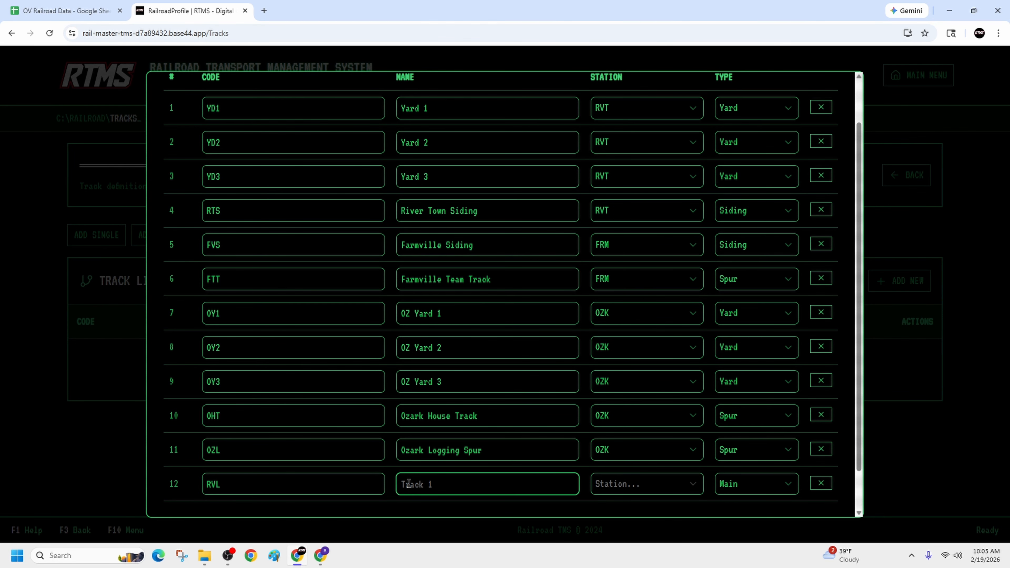
{"action": "type", "text": "River Town Lumber"}
{"action": "key", "text": "Tab"}
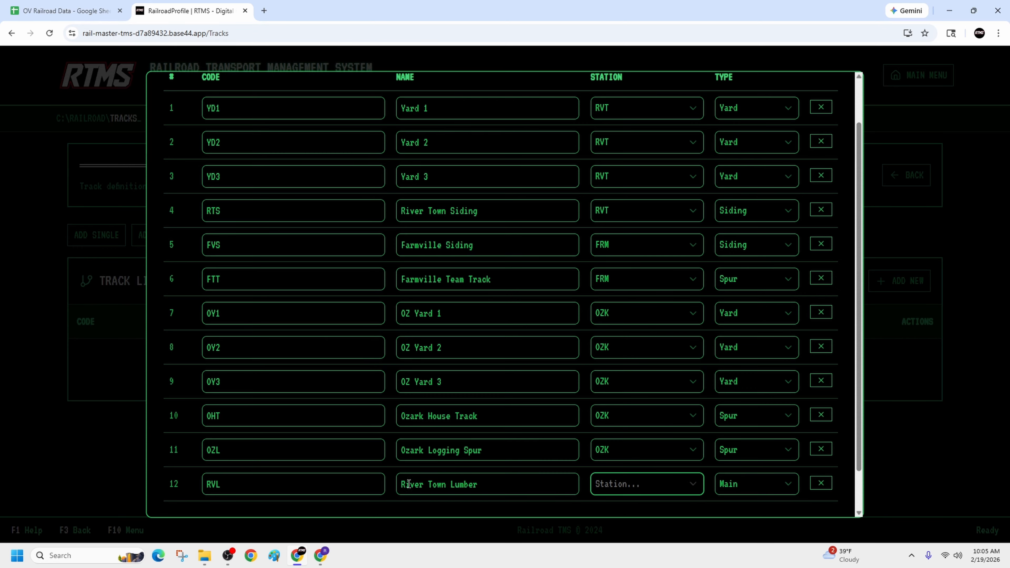
{"action": "key", "text": "r"}
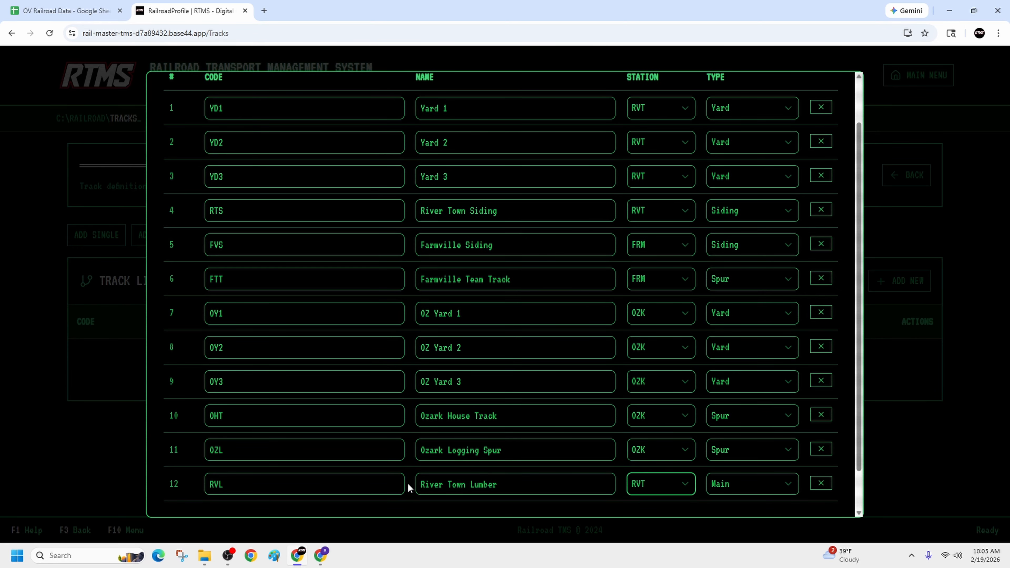
{"action": "key", "text": "Tab"}
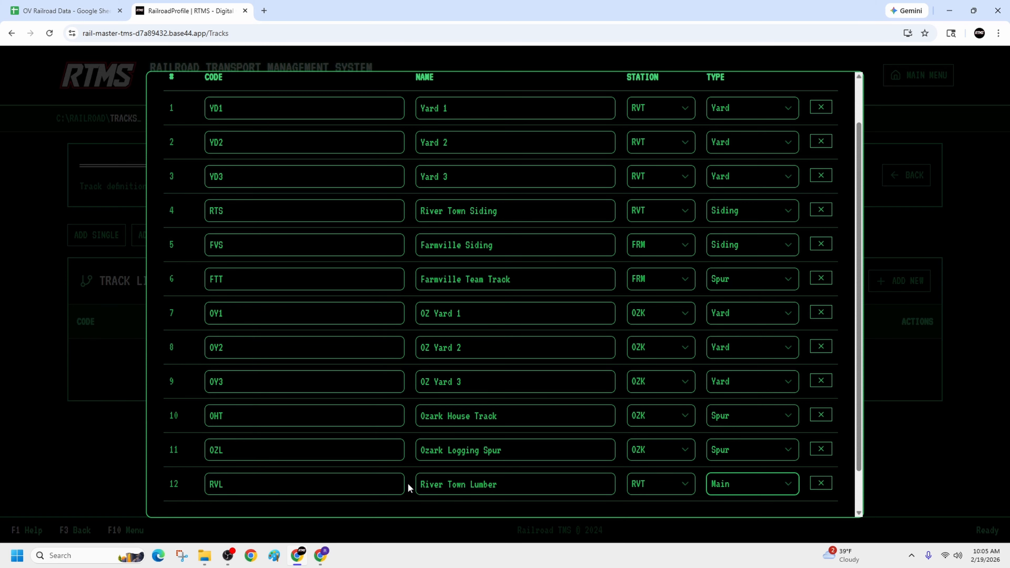
Step: Set the River Town Lumber track's type to Spur and create all the listed tracks
{"action": "key", "text": "s"}
{"action": "key", "text": "s"}
{"action": "scroll", "coordinate": [384, 414], "scroll_direction": "down", "scroll_amount": 1}
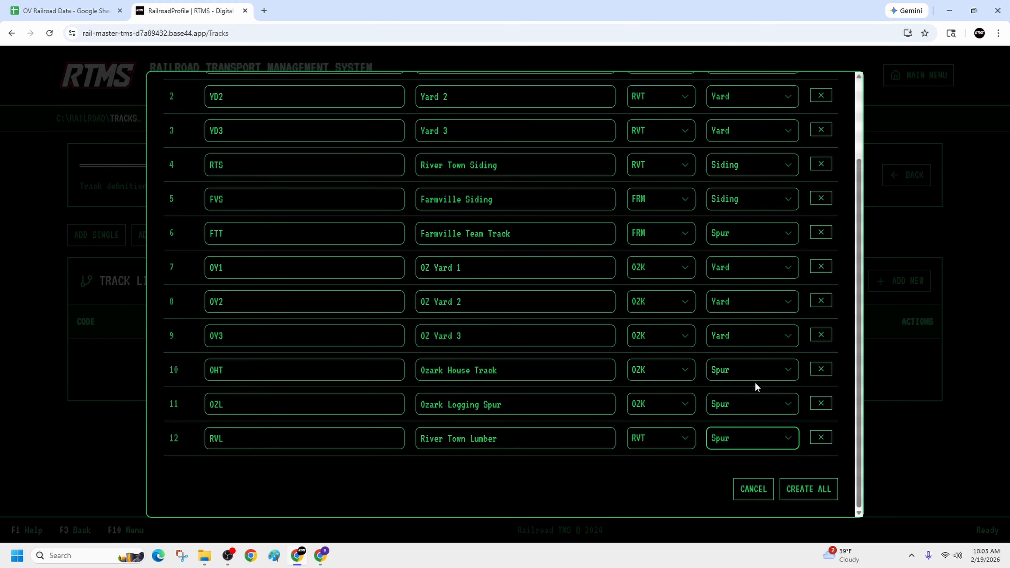
{"action": "left_click", "coordinate": [810, 491]}
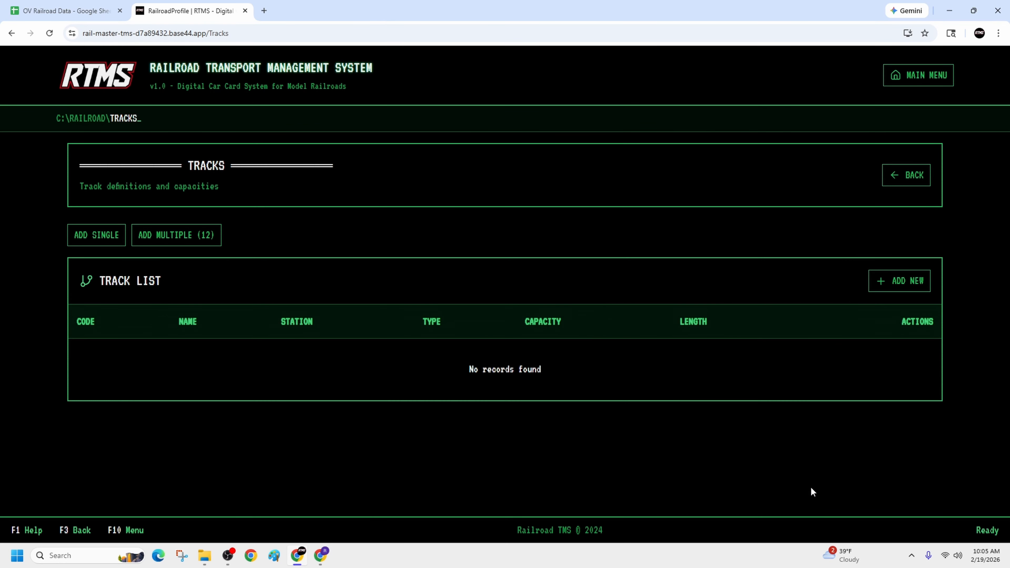
Step: Open the customers in the background files and start a new customer named Ozark Logging Co
{"action": "scroll", "coordinate": [167, 318], "scroll_direction": "down", "scroll_amount": 5}
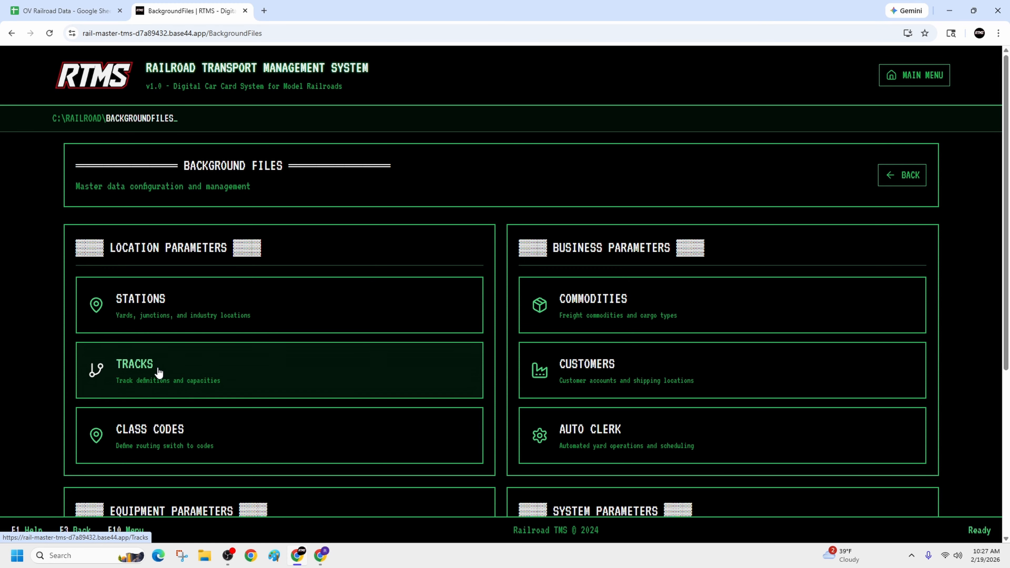
{"action": "left_click", "coordinate": [607, 379]}
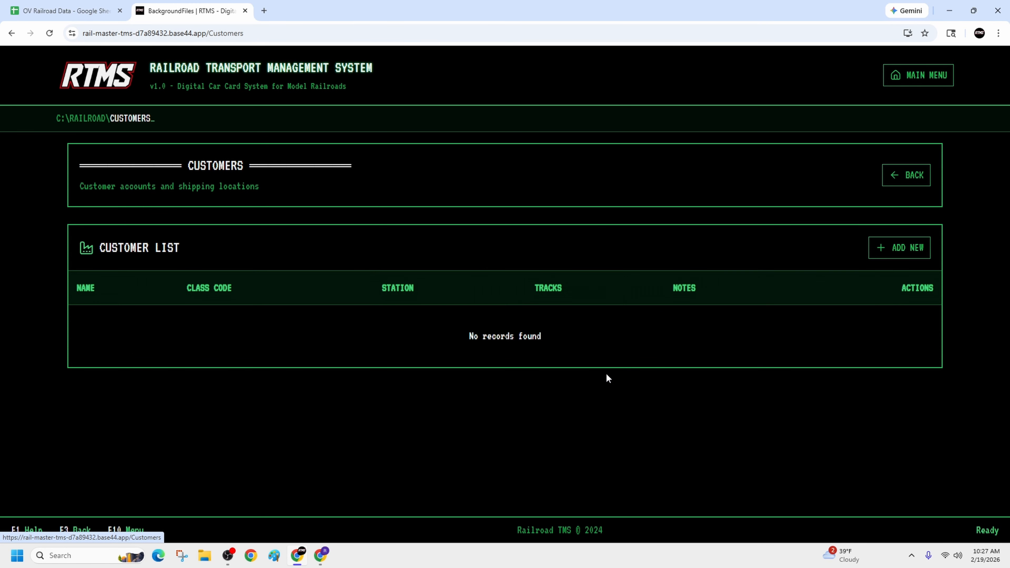
{"action": "left_click", "coordinate": [886, 251]}
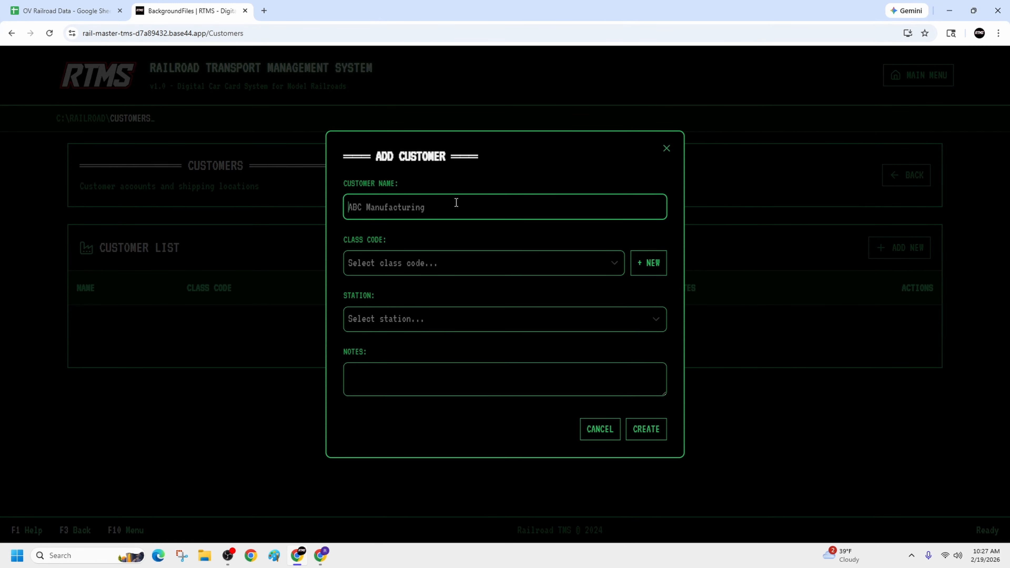
{"action": "type", "text": "Lo"}
{"action": "key", "text": "BackSpace"}
{"action": "key", "text": "BackSpace"}
{"action": "type", "text": "Ozark Logging Co."}
Step: Start a new class code for the customer, entering OZKLOG as its code
{"action": "left_click", "coordinate": [614, 266]}
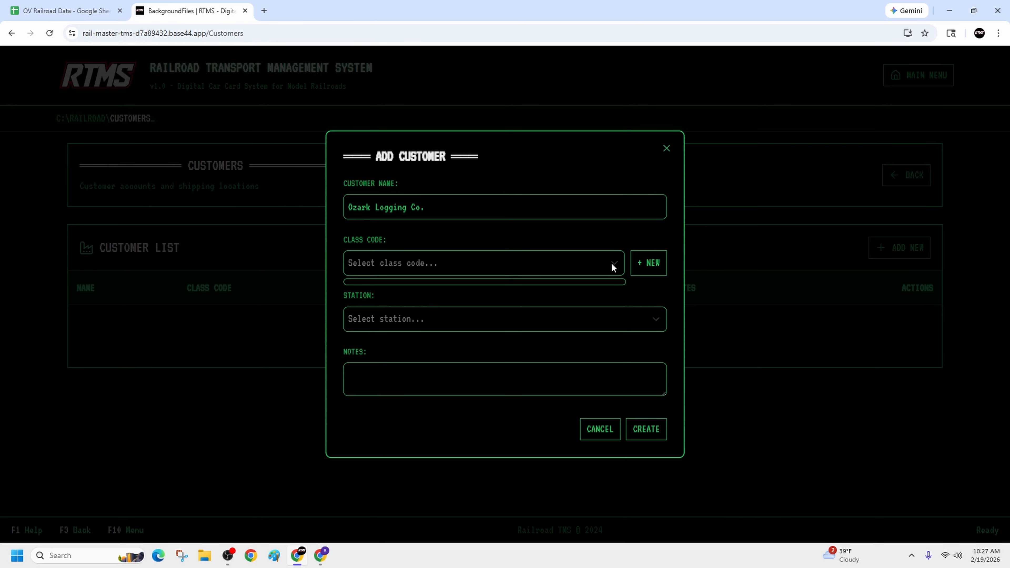
{"action": "left_click", "coordinate": [612, 266]}
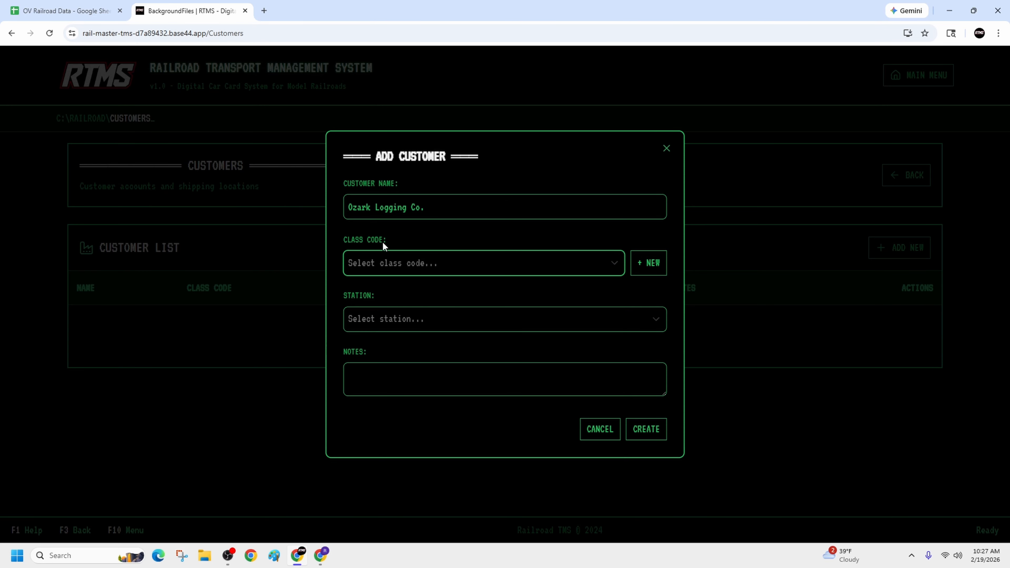
{"action": "left_click", "coordinate": [651, 267]}
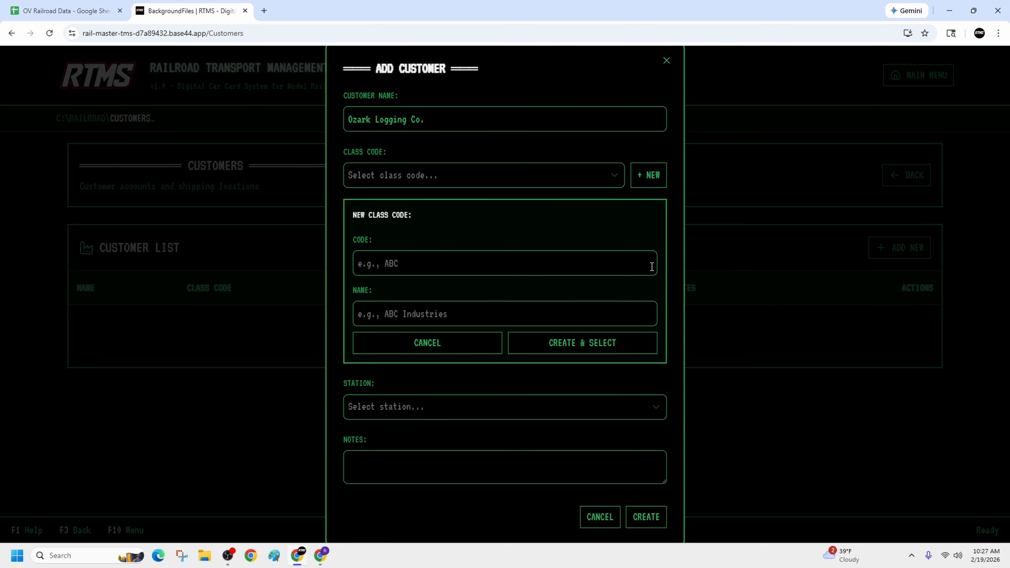
{"action": "left_click", "coordinate": [460, 264]}
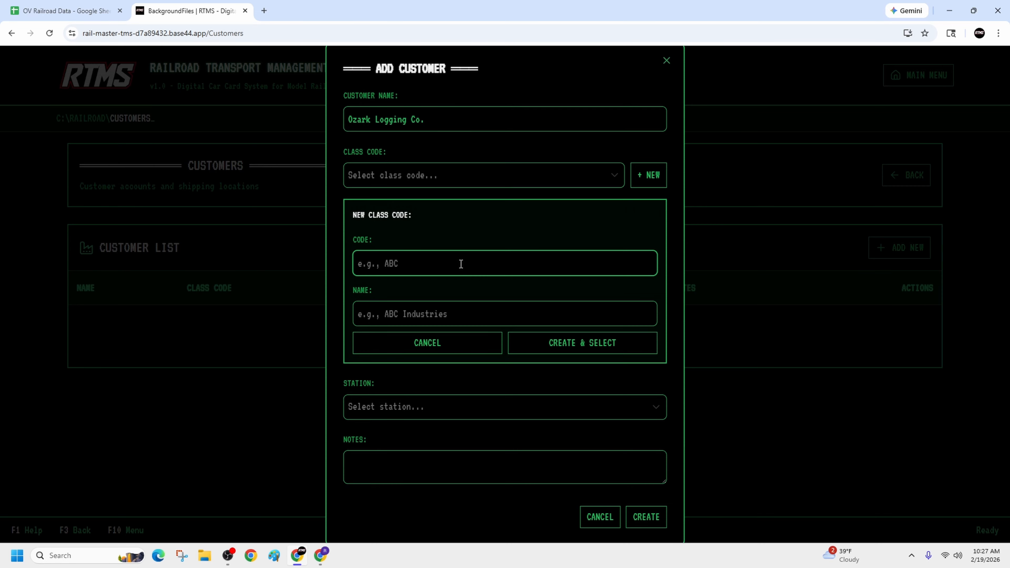
{"action": "type", "text": "OZKLOG"}
{"action": "key", "text": "Tab"}
Step: Enter Ozark Logging Co. as the name of the new class code
{"action": "type", "text": "Log"}
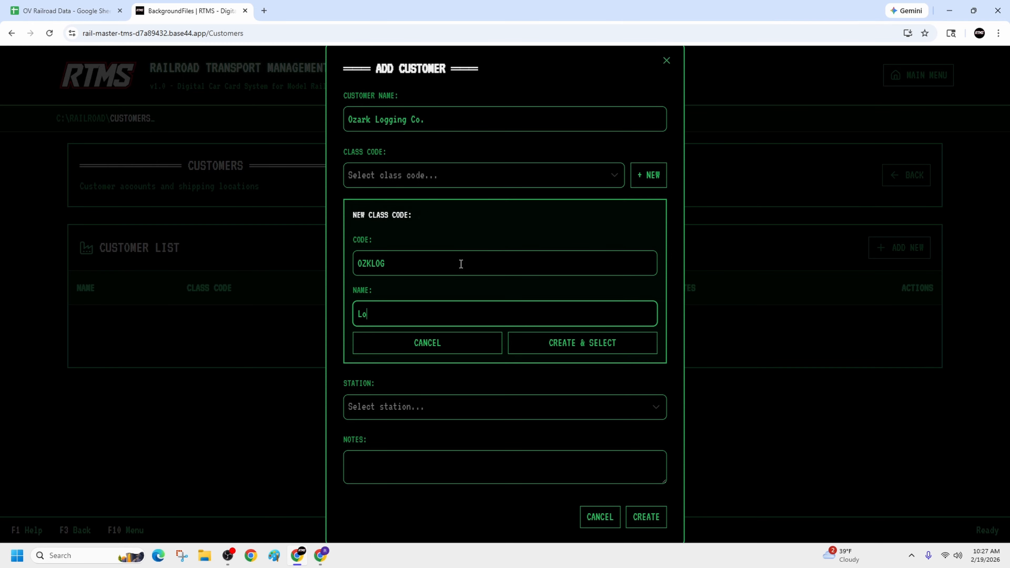
{"action": "key", "text": "BackSpace"}
{"action": "key", "text": "BackSpace"}
{"action": "key", "text": "BackSpace"}
{"action": "type", "text": "Ozark Logging Co."}
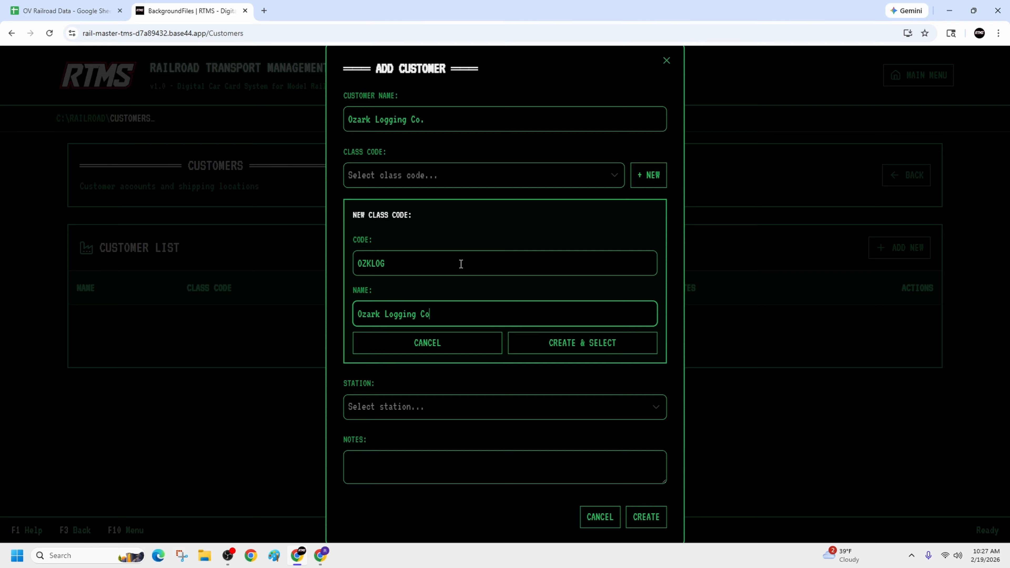
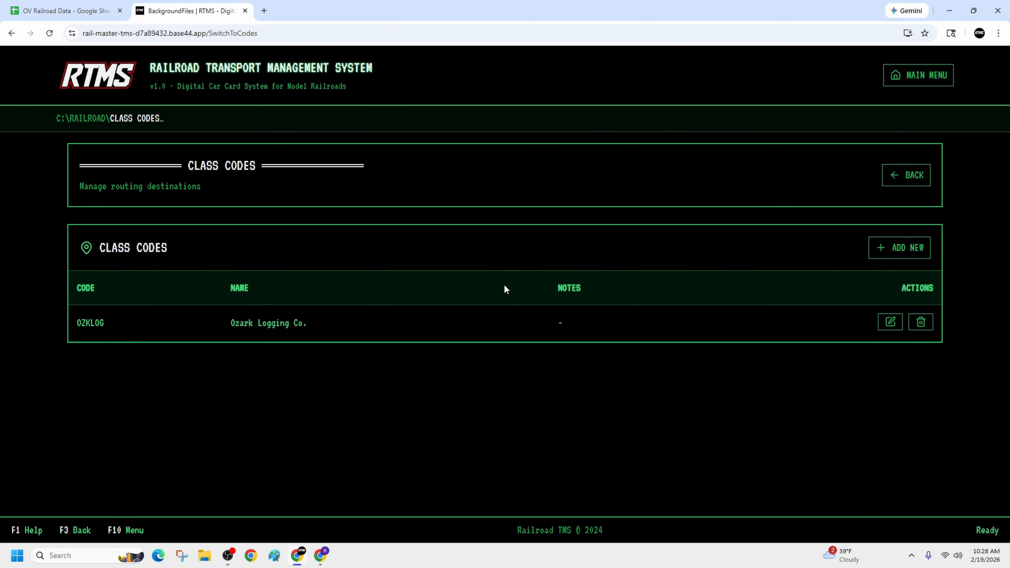
Step: Create a new class code RVTLUM with the name River Town Lumber Co
{"action": "left_click", "coordinate": [899, 253]}
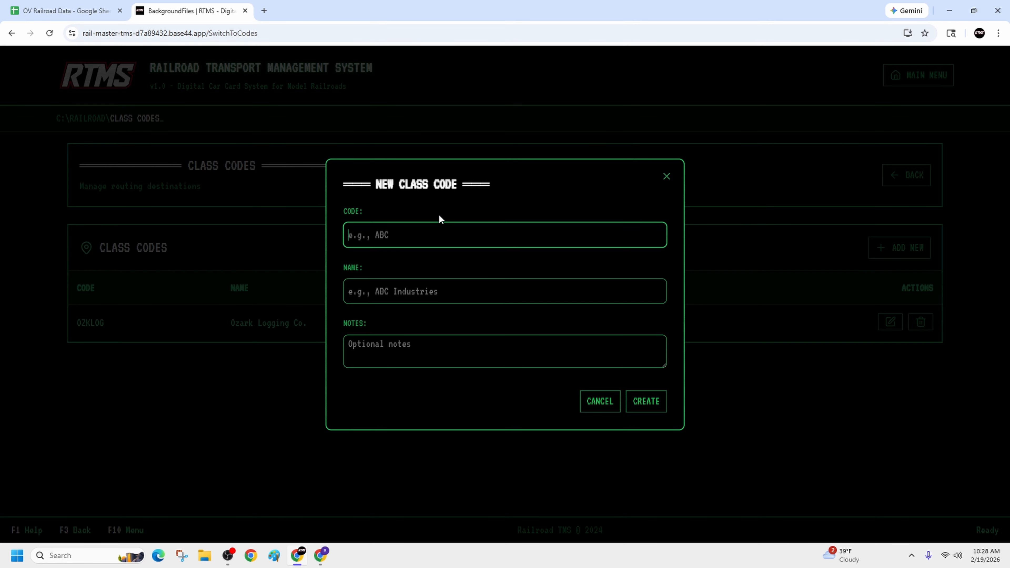
{"action": "type", "text": "RVTLUM"}
{"action": "key", "text": "Tab"}
{"action": "type", "text": "R"}
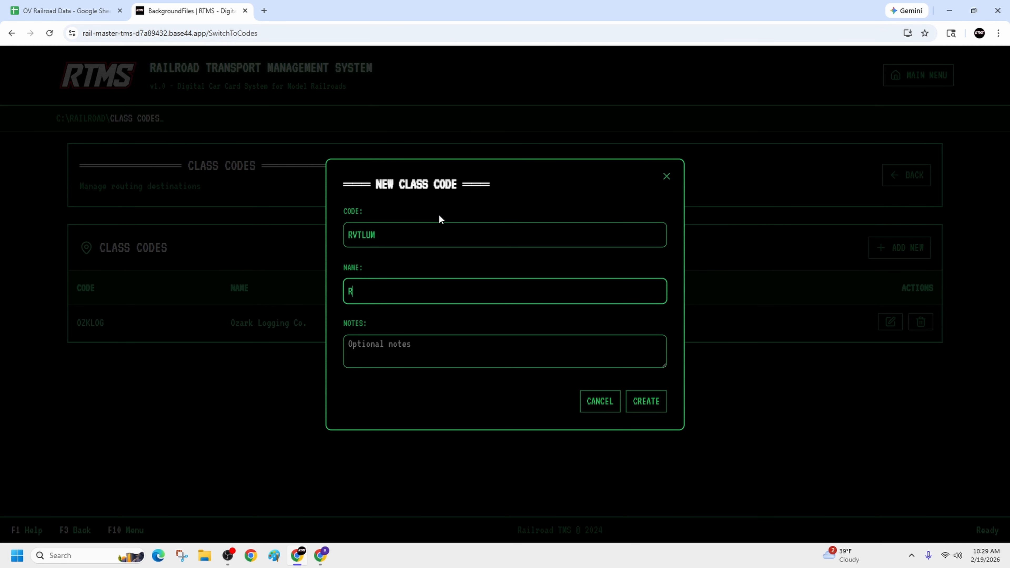
{"action": "type", "text": "iver Town Lumber Co."}
{"action": "left_click", "coordinate": [646, 401]}
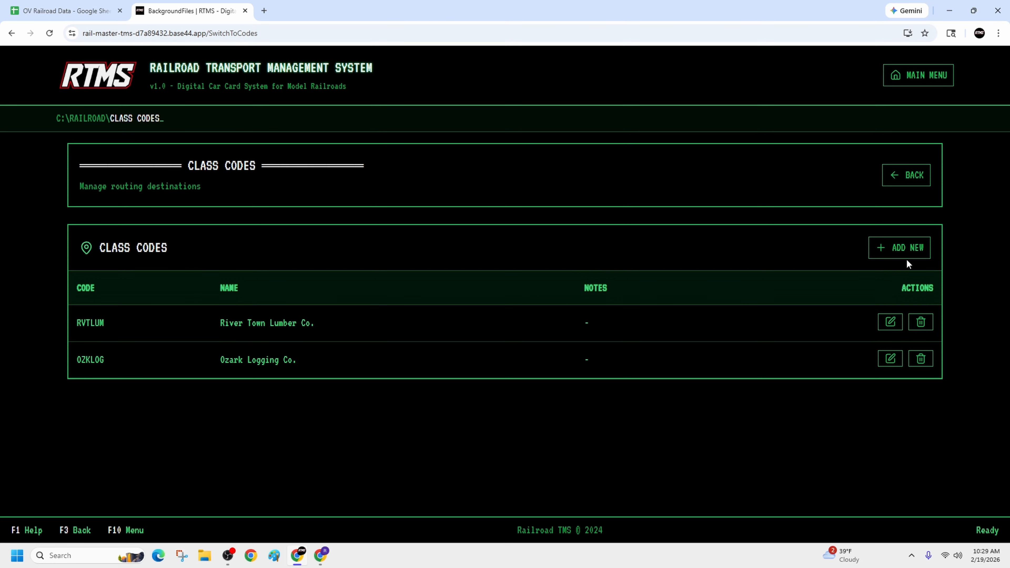
Step: Return to the background files, open the customers, and start a new customer named River Town Lumber Co
{"action": "left_click", "coordinate": [889, 183]}
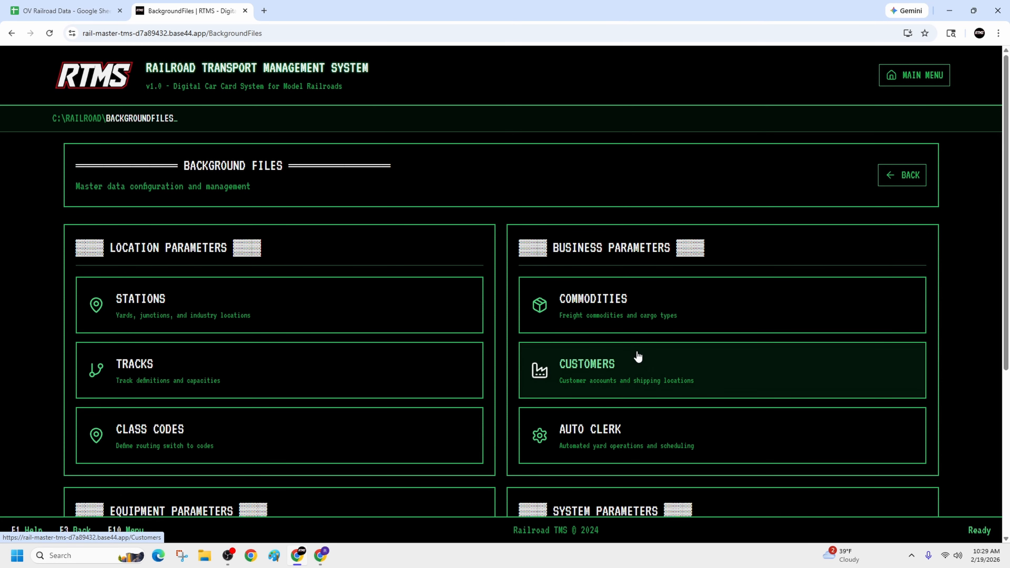
{"action": "left_click", "coordinate": [594, 365]}
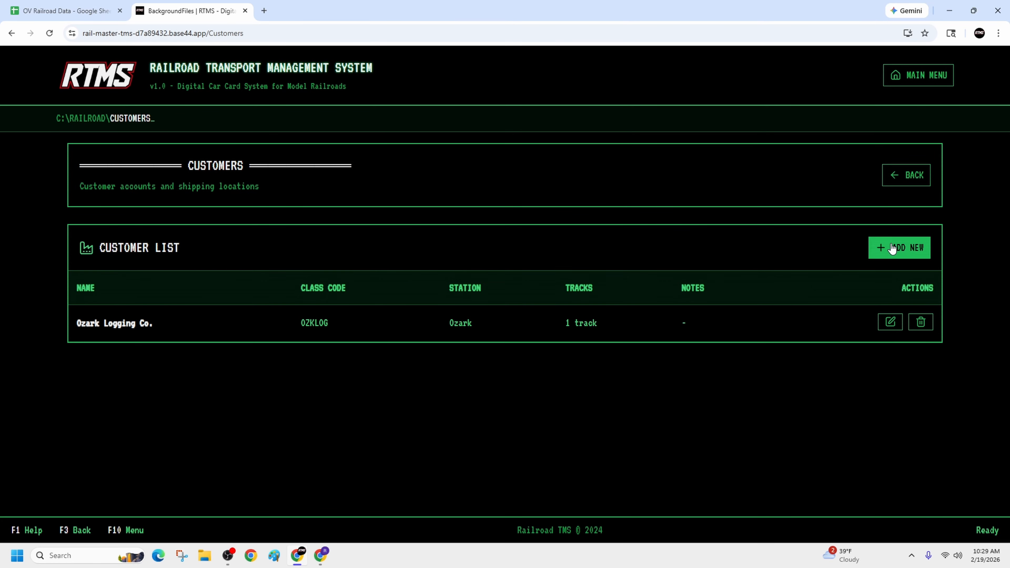
{"action": "left_click", "coordinate": [891, 248]}
{"action": "type", "text": "Rive"}
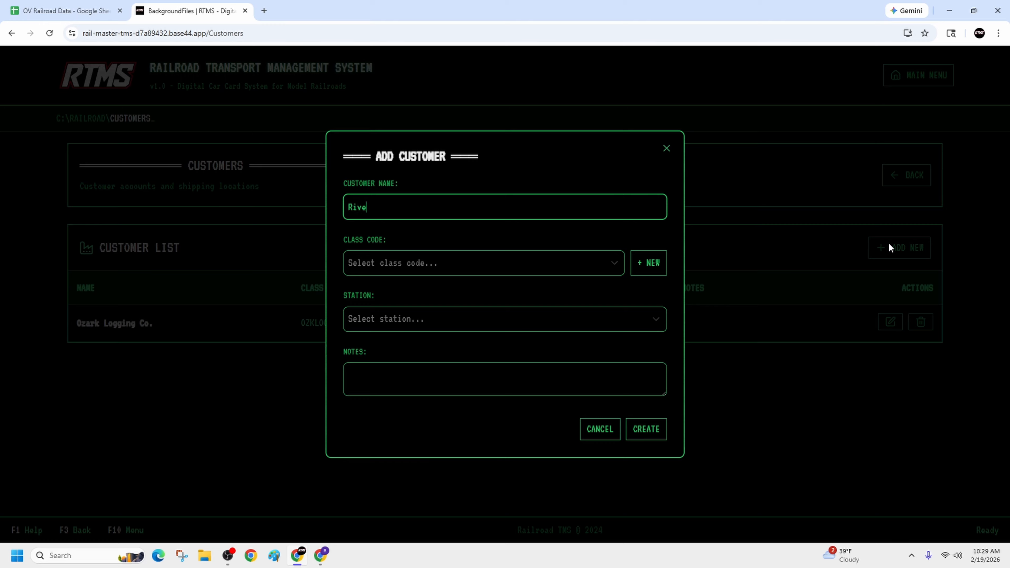
{"action": "type", "text": "r Town Lumber Co."}
{"action": "key", "text": "Tab"}
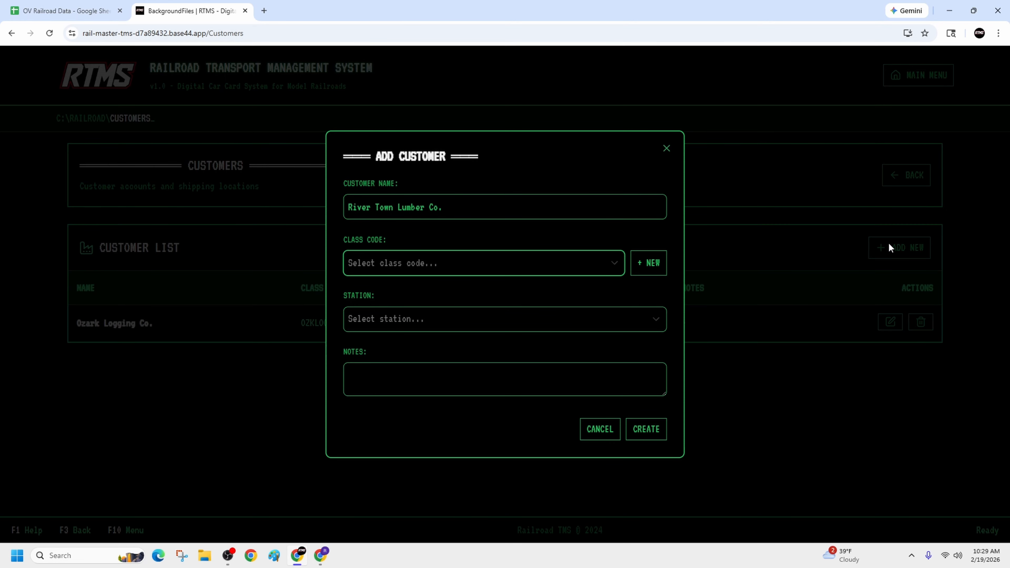
Step: Create the customer with class code RVTLUM, station RVT - River Town and spur track RVL - River Town Lumber
{"action": "left_click", "coordinate": [608, 269]}
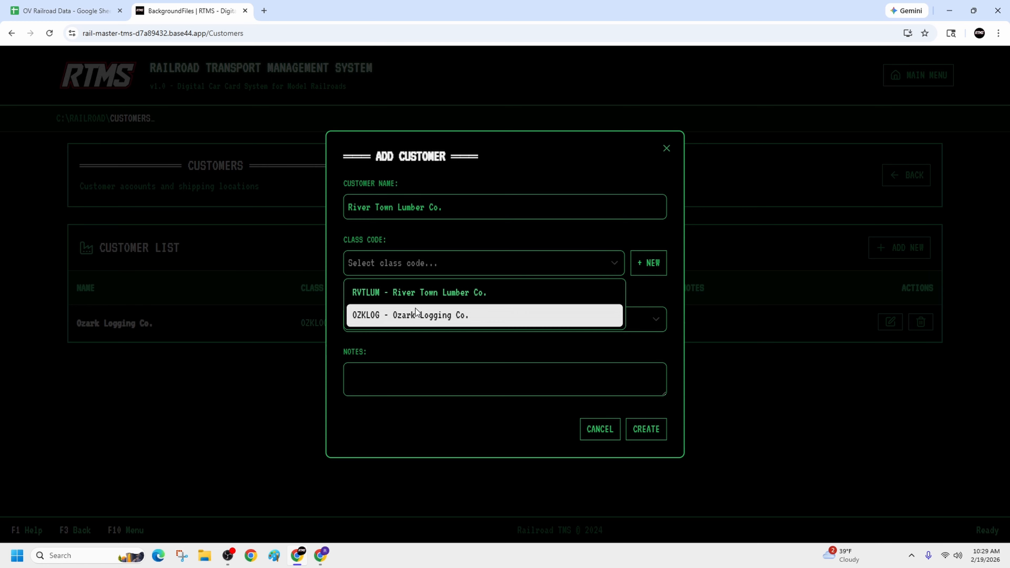
{"action": "left_click", "coordinate": [374, 294]}
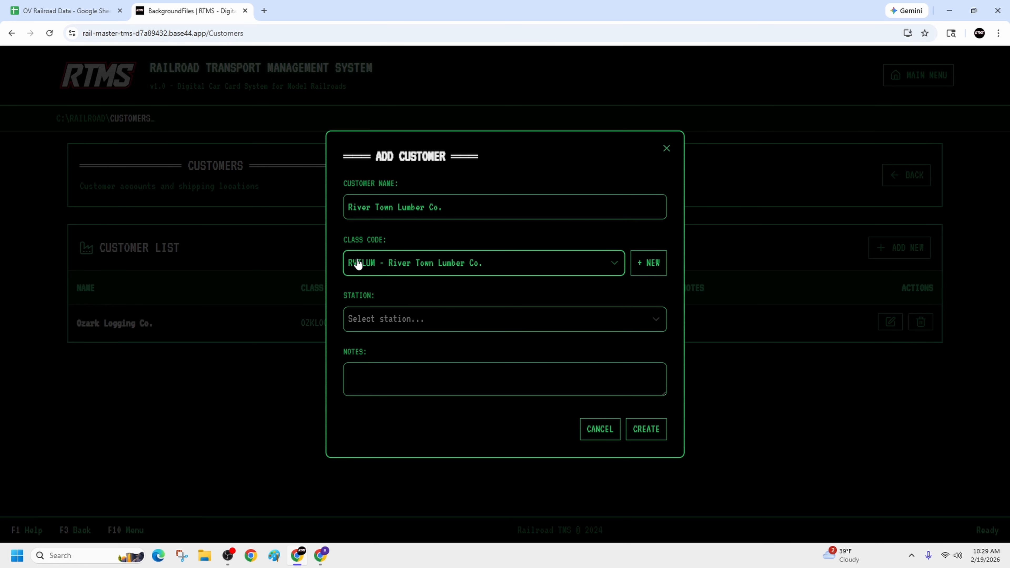
{"action": "left_click", "coordinate": [464, 326]}
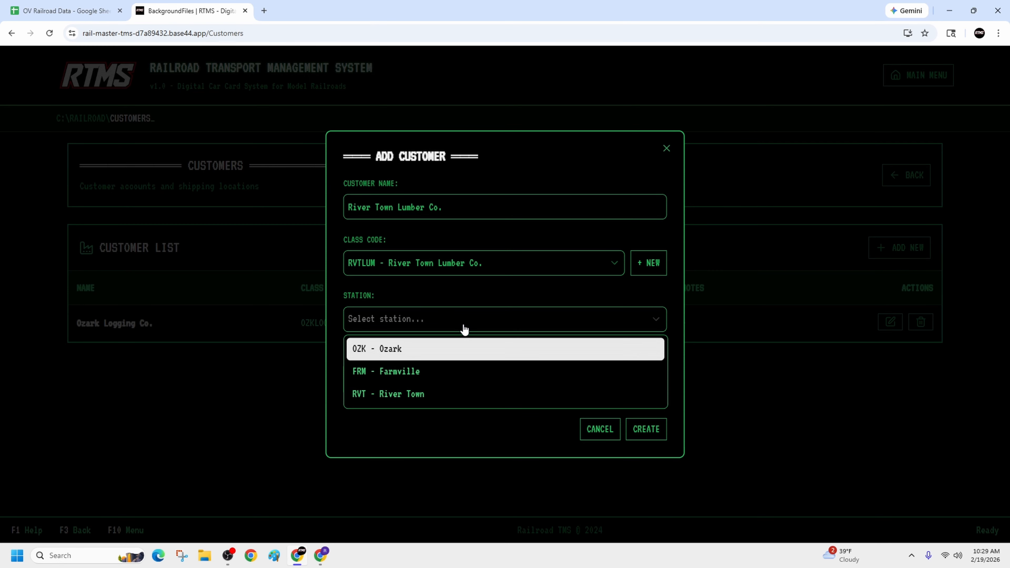
{"action": "left_click", "coordinate": [360, 399]}
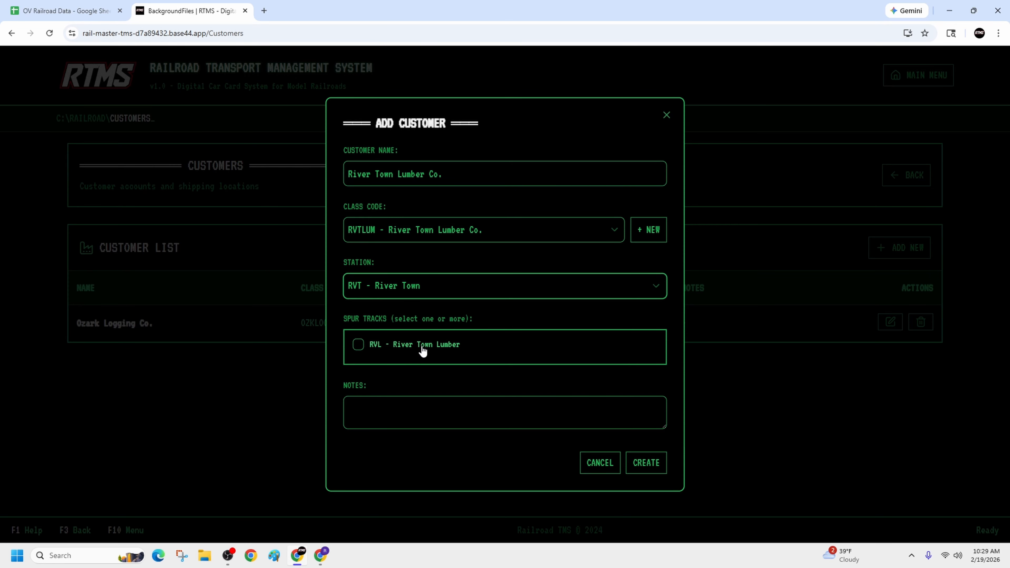
{"action": "left_click", "coordinate": [358, 344]}
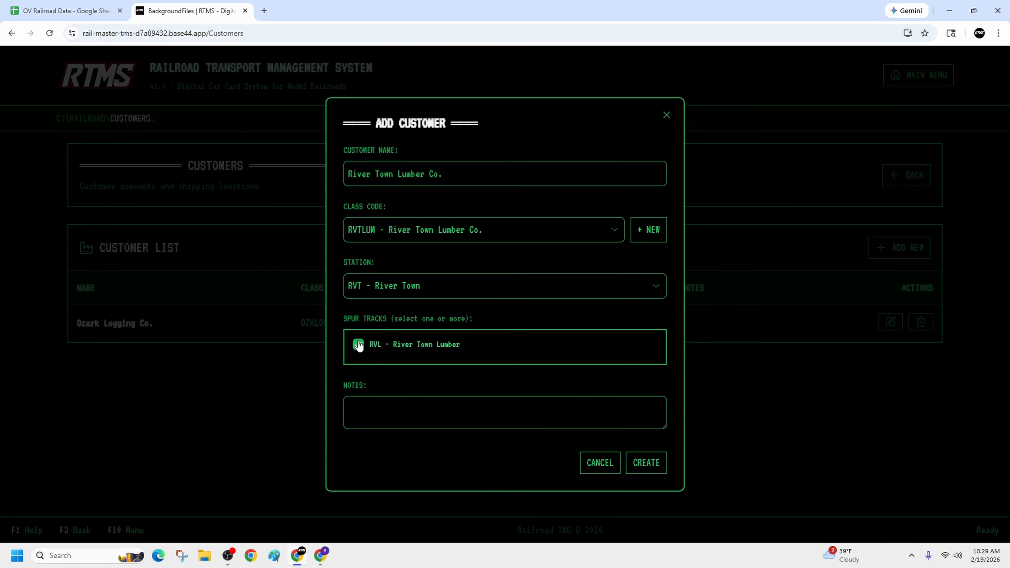
{"action": "left_click", "coordinate": [638, 465]}
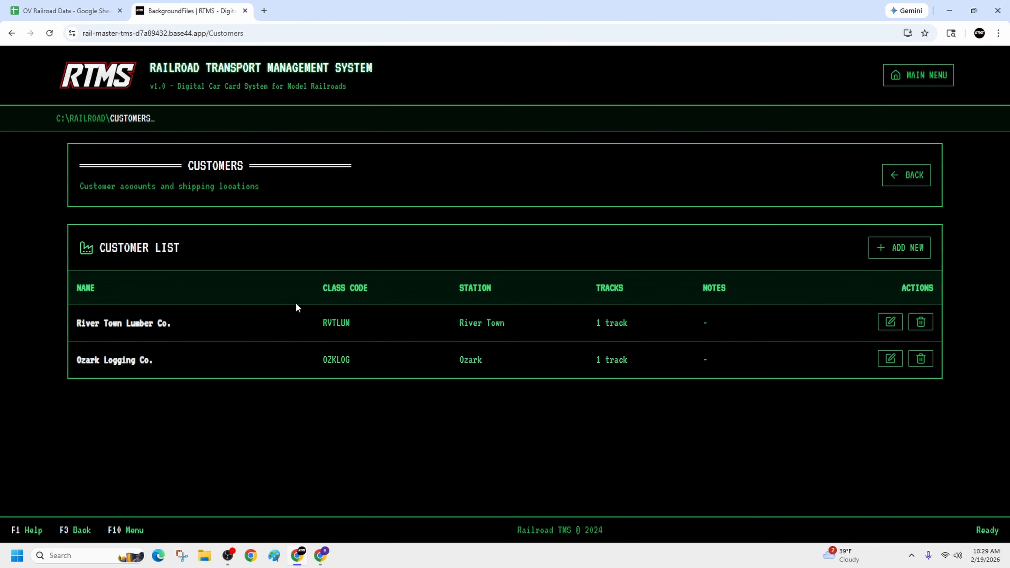
Step: Leave the customer list and open the equipment profiles in the background files
{"action": "left_click", "coordinate": [922, 180]}
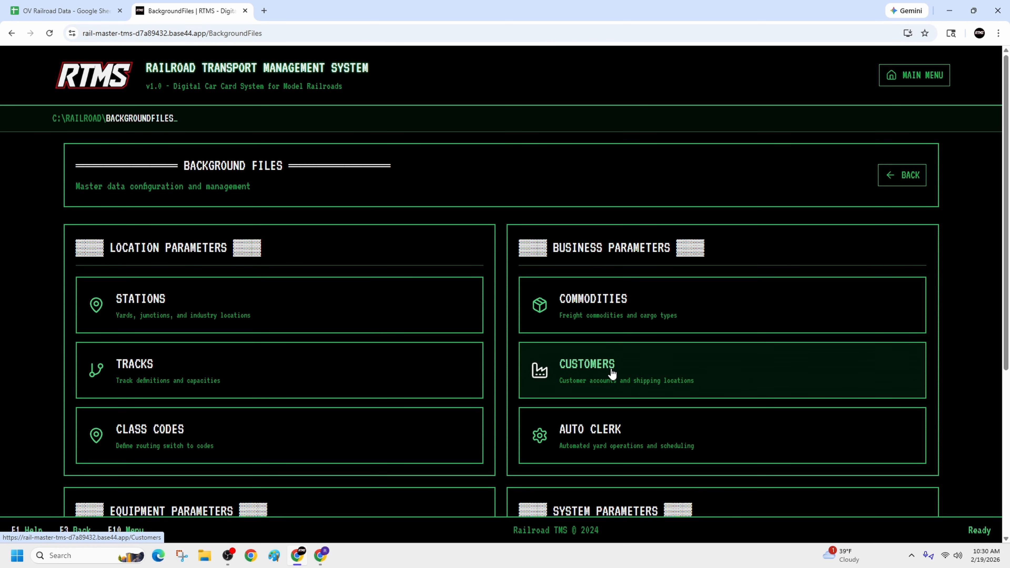
{"action": "scroll", "coordinate": [518, 366], "scroll_direction": "down", "scroll_amount": 3}
{"action": "scroll", "coordinate": [197, 307], "scroll_direction": "down", "scroll_amount": 3}
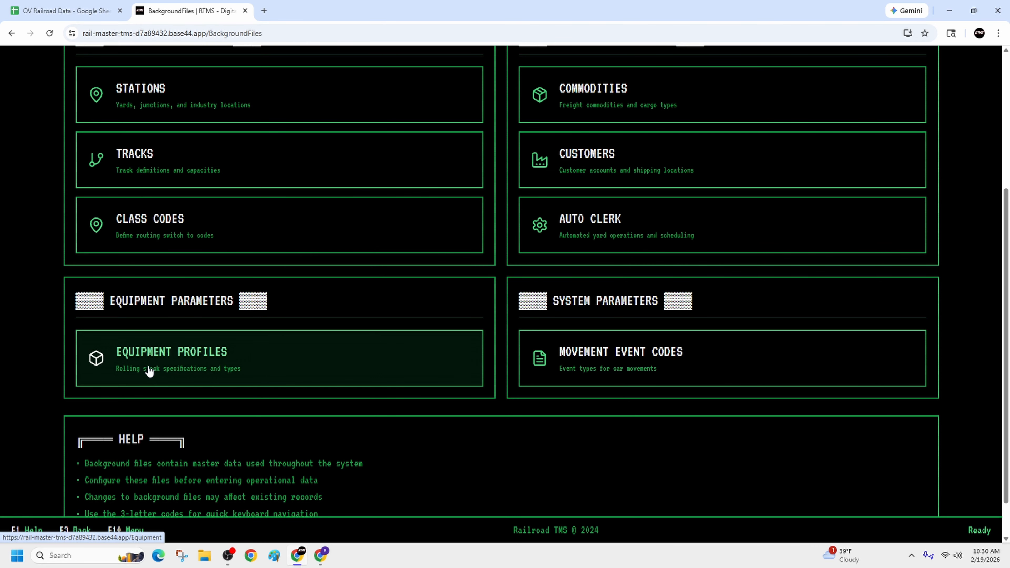
{"action": "left_click", "coordinate": [178, 363]}
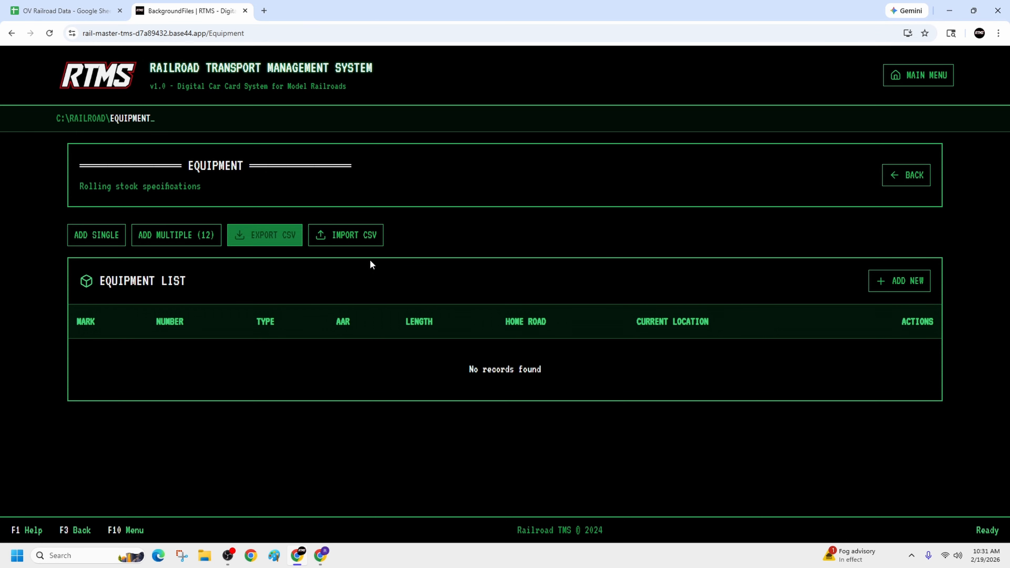
Step: Examine the entry forms for adding a single car and multiple cars, closing each without entering data
{"action": "left_click", "coordinate": [102, 239]}
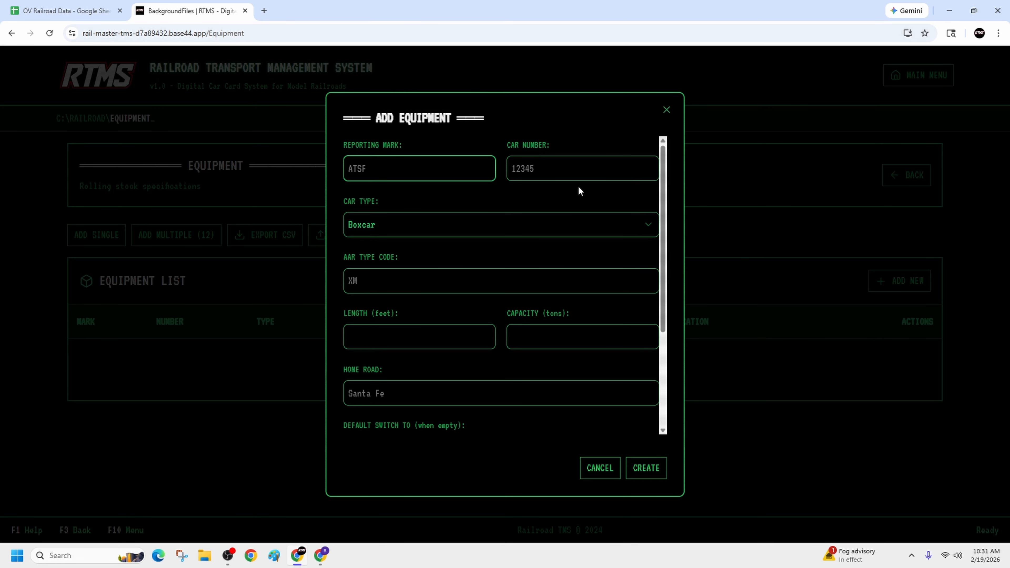
{"action": "left_click", "coordinate": [612, 472]}
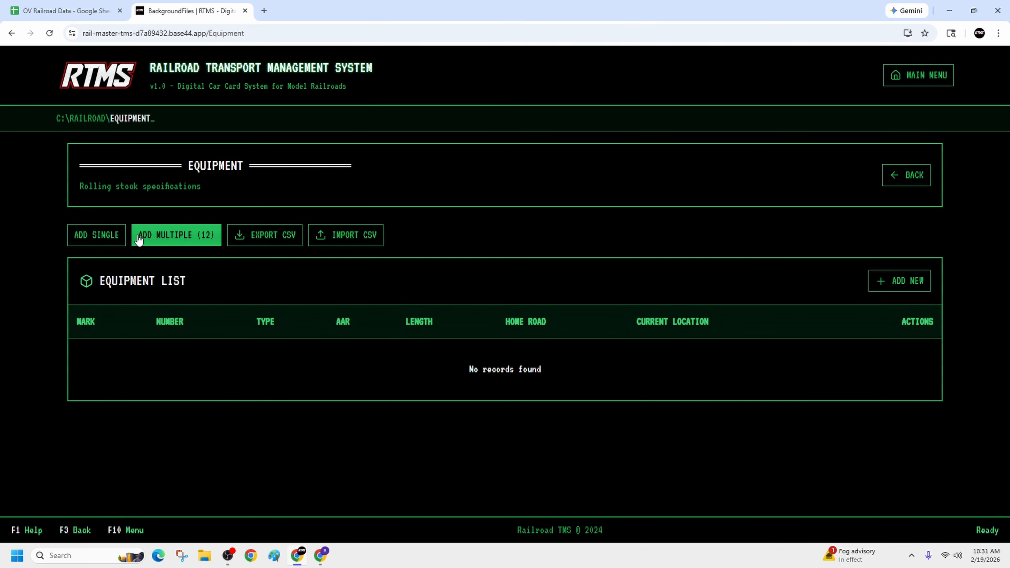
{"action": "left_click", "coordinate": [160, 232]}
{"action": "scroll", "coordinate": [442, 260], "scroll_direction": "down", "scroll_amount": 5}
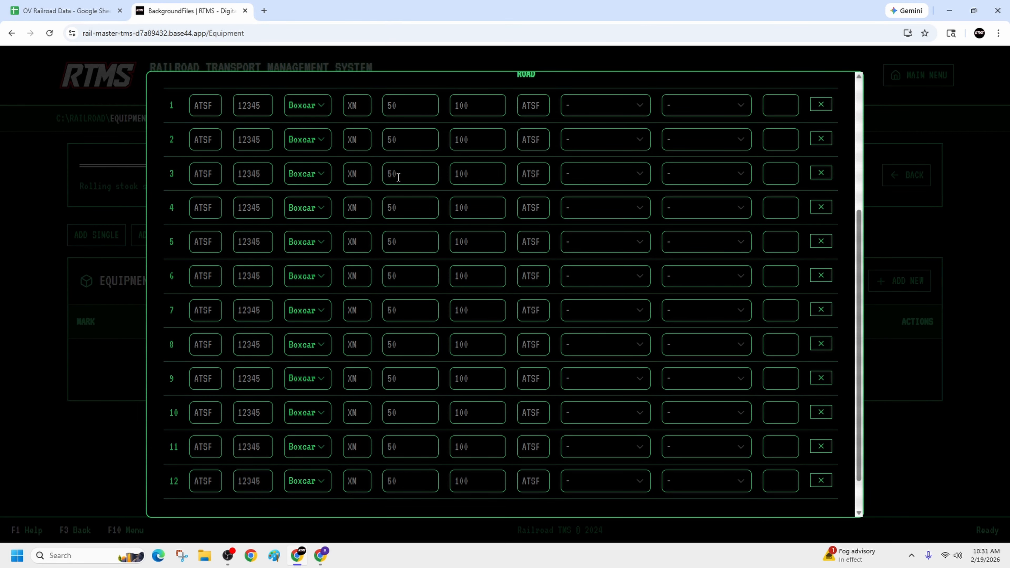
{"action": "scroll", "coordinate": [689, 316], "scroll_direction": "up", "scroll_amount": 5}
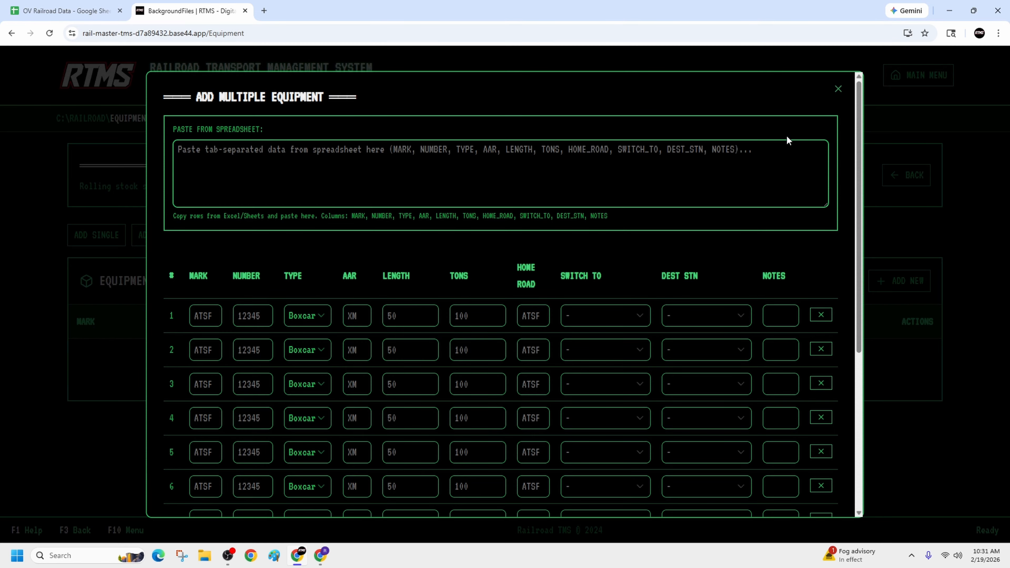
{"action": "left_click", "coordinate": [840, 90]}
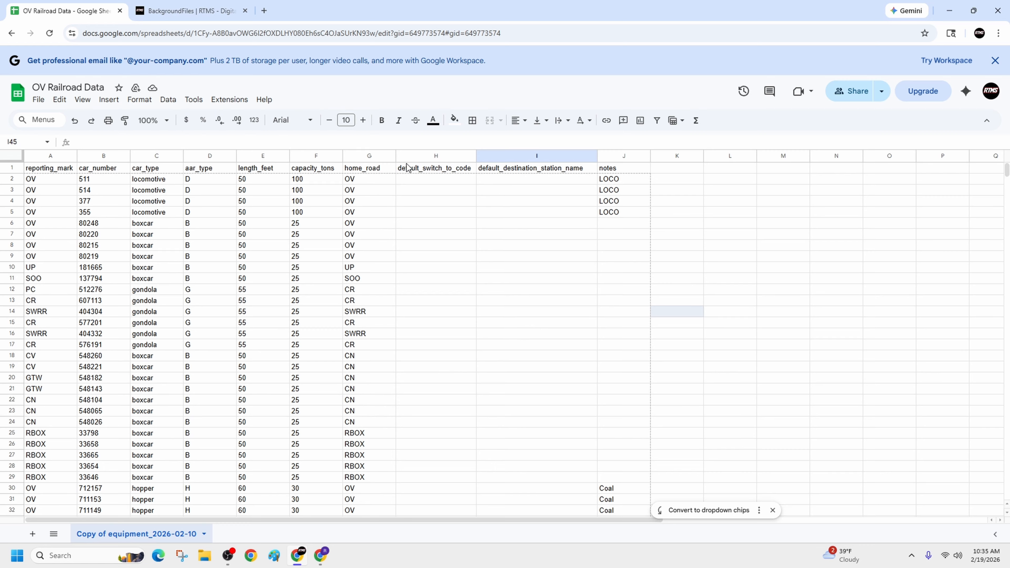
{"action": "left_click", "coordinate": [422, 183]}
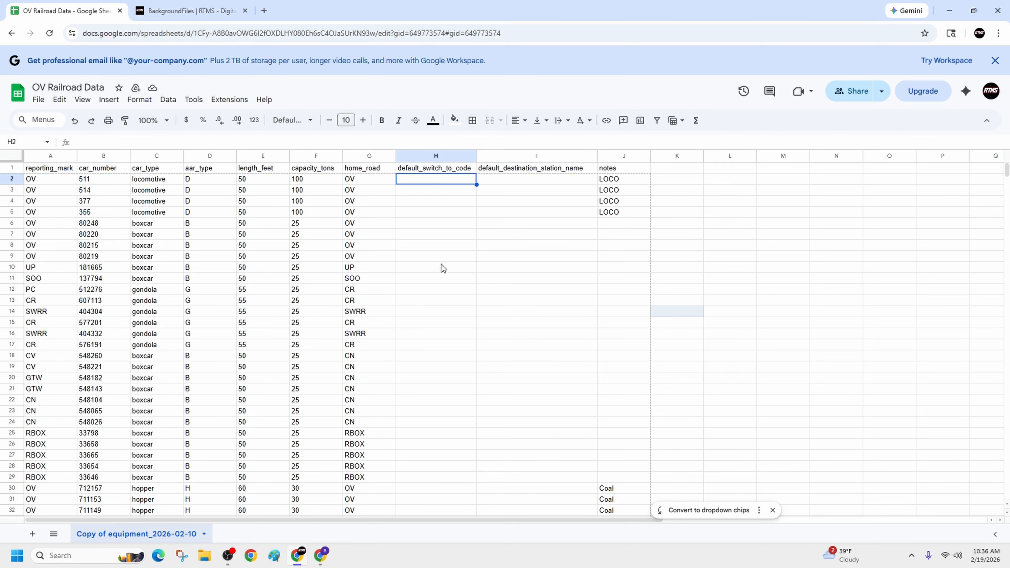
{"action": "left_click", "coordinate": [437, 256]}
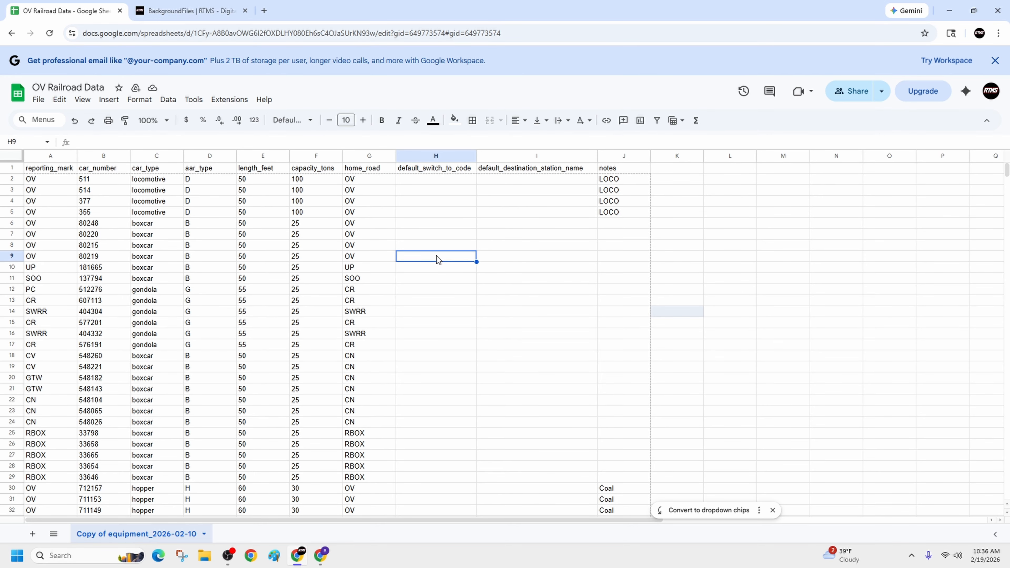
{"action": "left_click", "coordinate": [433, 268]}
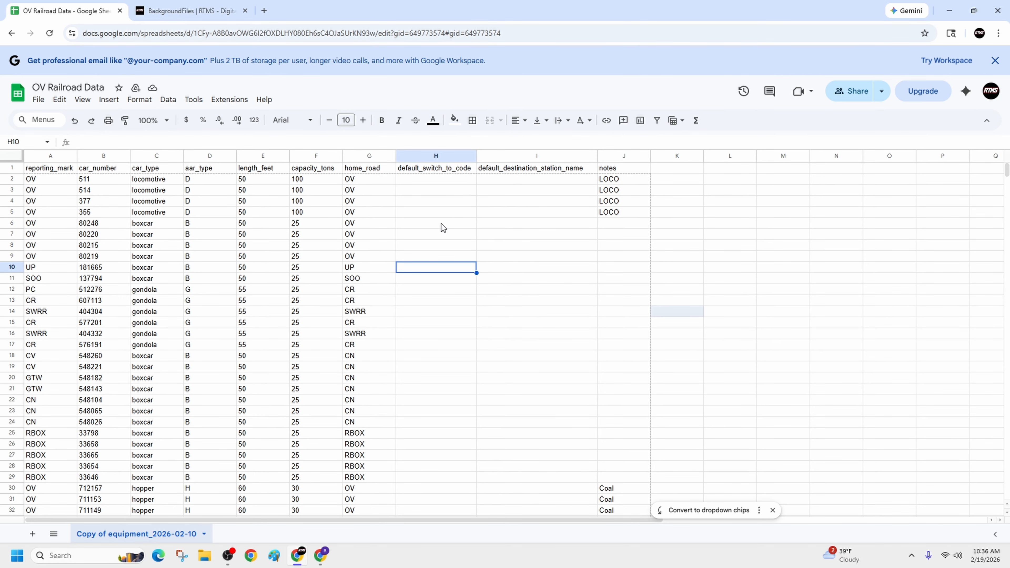
Step: Enter OZKLOG as the default switch-to code for all TTZX flatcars in rows 54 to 77 of the equipment sheet
{"action": "scroll", "coordinate": [427, 331], "scroll_direction": "down", "scroll_amount": 4}
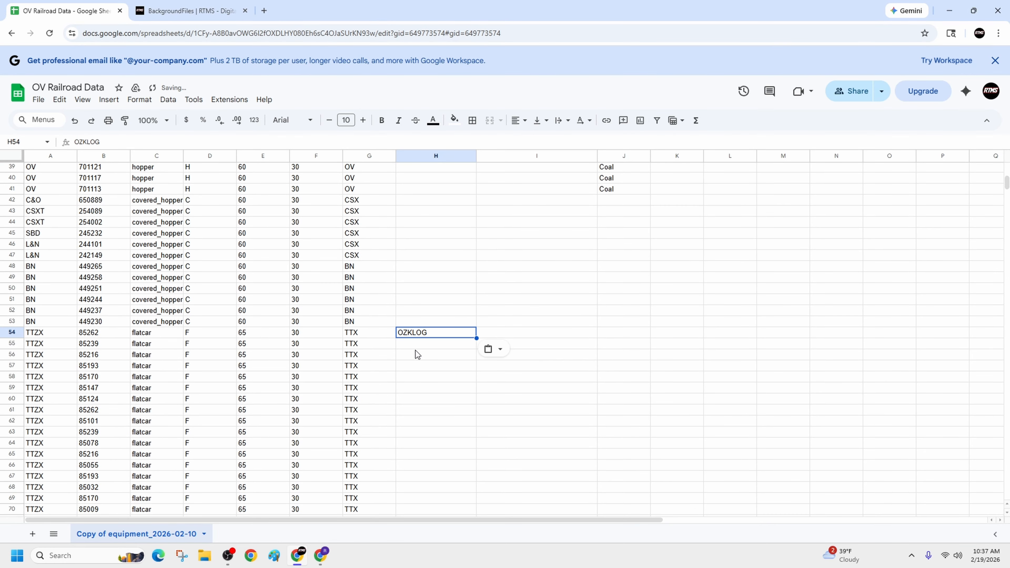
{"action": "left_click", "coordinate": [418, 345]}
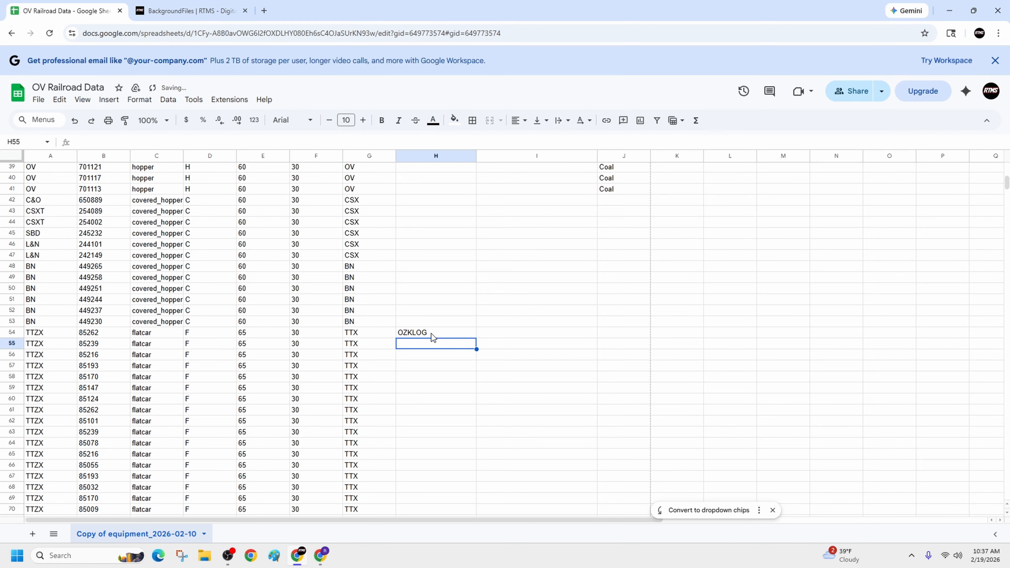
{"action": "left_click", "coordinate": [431, 333]}
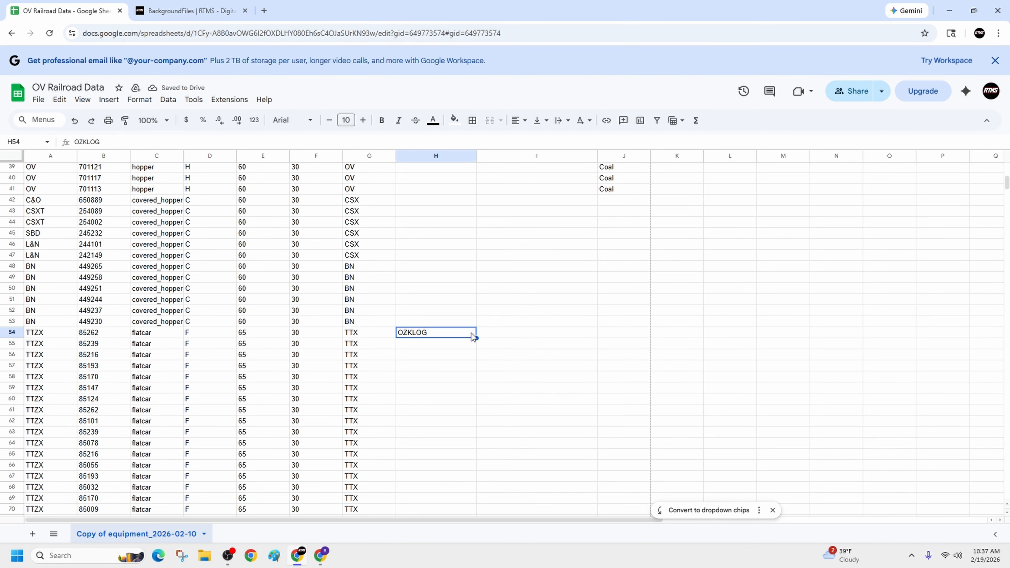
{"action": "left_click_drag", "start_coordinate": [475, 338], "coordinate": [476, 384]}
{"action": "scroll", "coordinate": [529, 393], "scroll_direction": "up", "scroll_amount": 5}
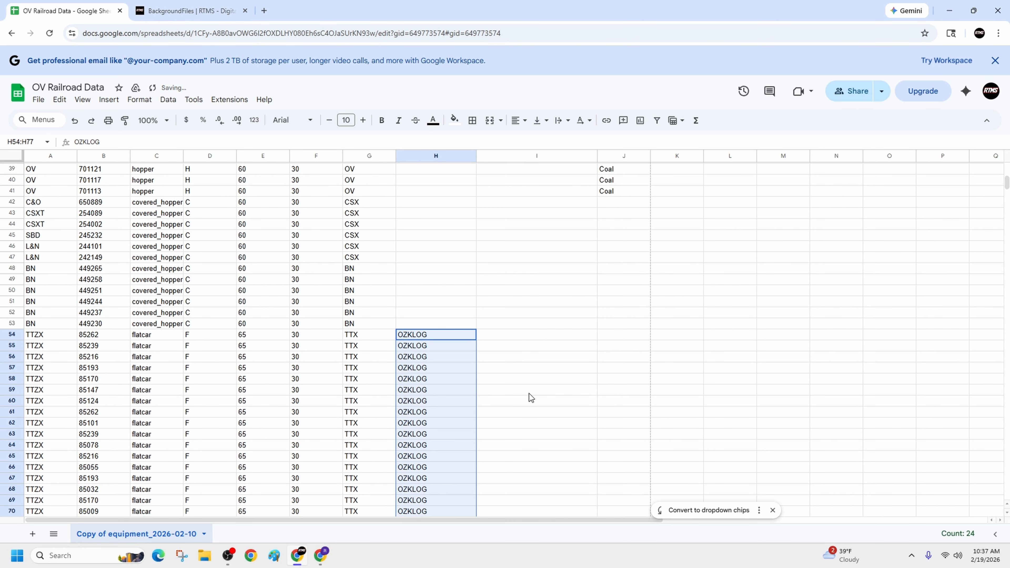
Step: Enter OZK - OZARK as the default destination station for the TTZX flatcars in rows 54 to 77
{"action": "left_click", "coordinate": [526, 335]}
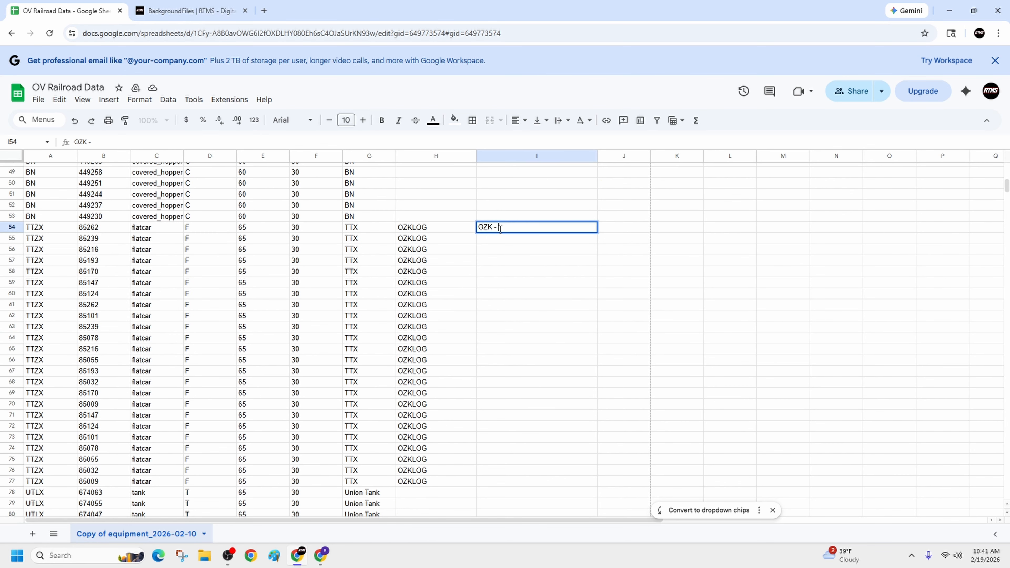
{"action": "type", "text": "OZARK"}
{"action": "key", "text": "Return"}
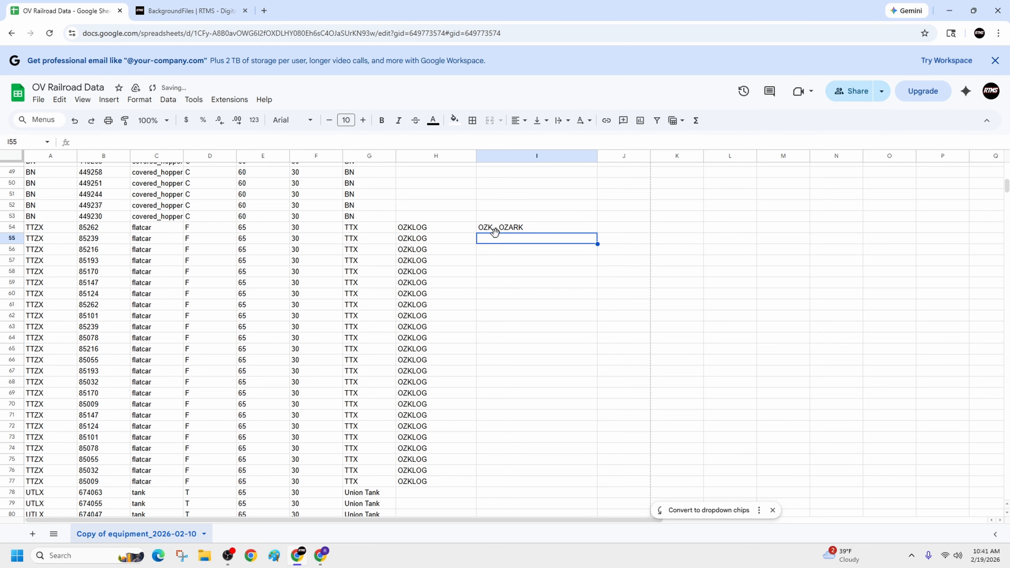
{"action": "left_click", "coordinate": [521, 229]}
{"action": "left_click_drag", "start_coordinate": [597, 232], "coordinate": [588, 480]}
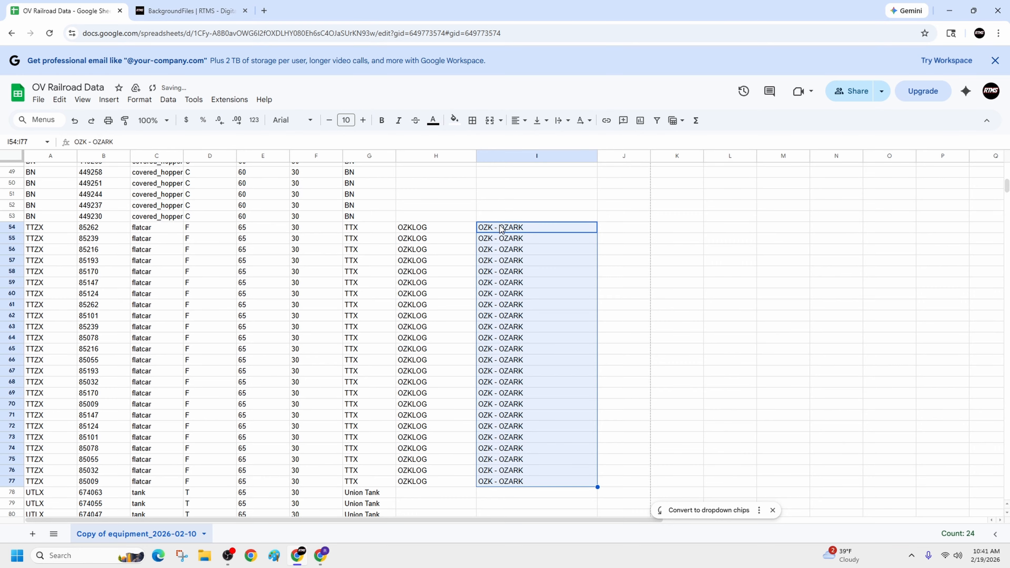
Step: Enter Logs as the note for all TTZX flatcars in rows 54 to 77 of the equipment sheet
{"action": "left_click", "coordinate": [635, 251]}
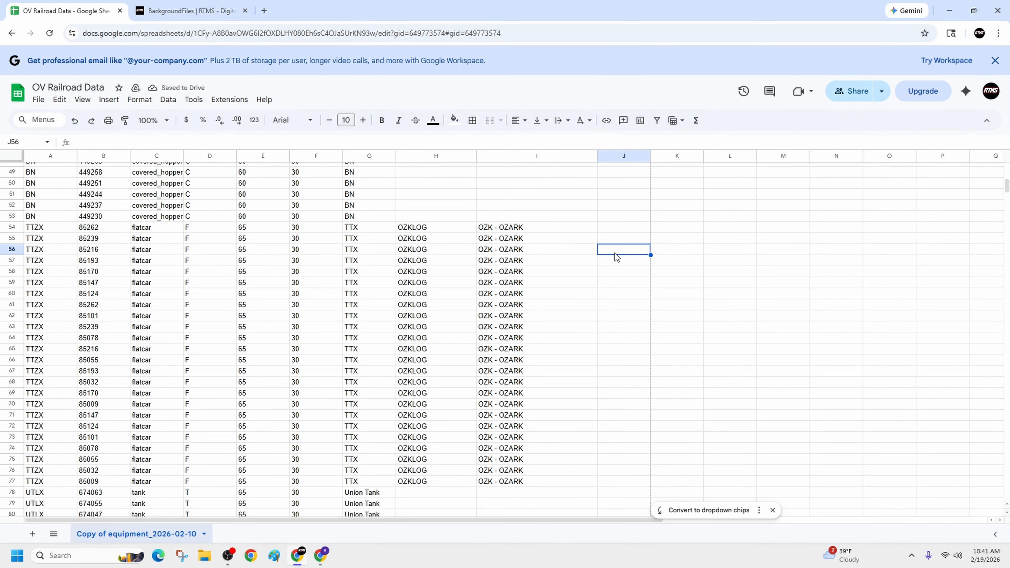
{"action": "scroll", "coordinate": [570, 338], "scroll_direction": "up", "scroll_amount": 15}
{"action": "scroll", "coordinate": [556, 366], "scroll_direction": "down", "scroll_amount": 15}
{"action": "left_click", "coordinate": [611, 229]}
{"action": "scroll", "coordinate": [619, 286], "scroll_direction": "up", "scroll_amount": 10}
{"action": "scroll", "coordinate": [614, 274], "scroll_direction": "down", "scroll_amount": 5}
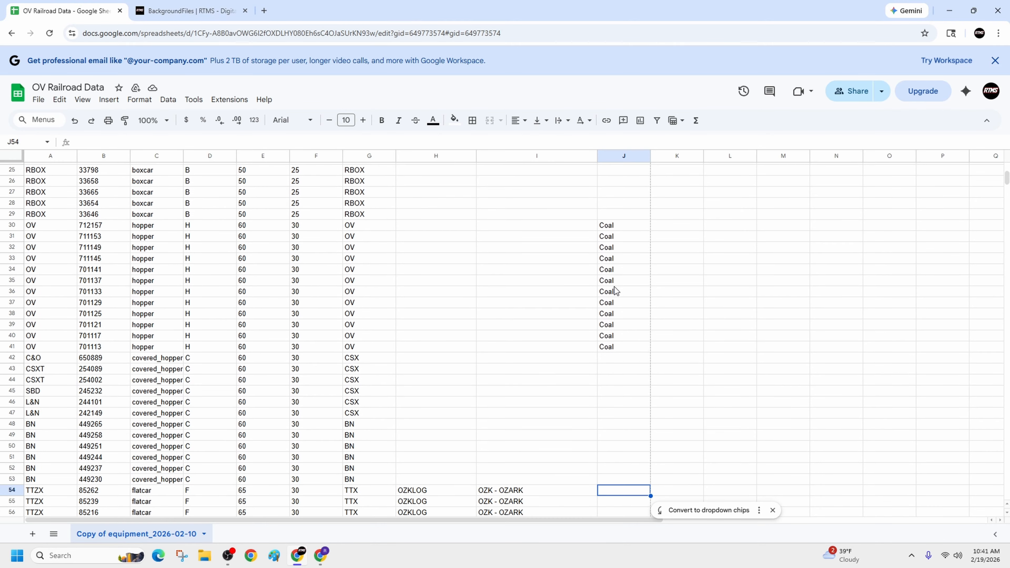
{"action": "scroll", "coordinate": [616, 298], "scroll_direction": "down", "scroll_amount": 5}
{"action": "type", "text": "Logs"}
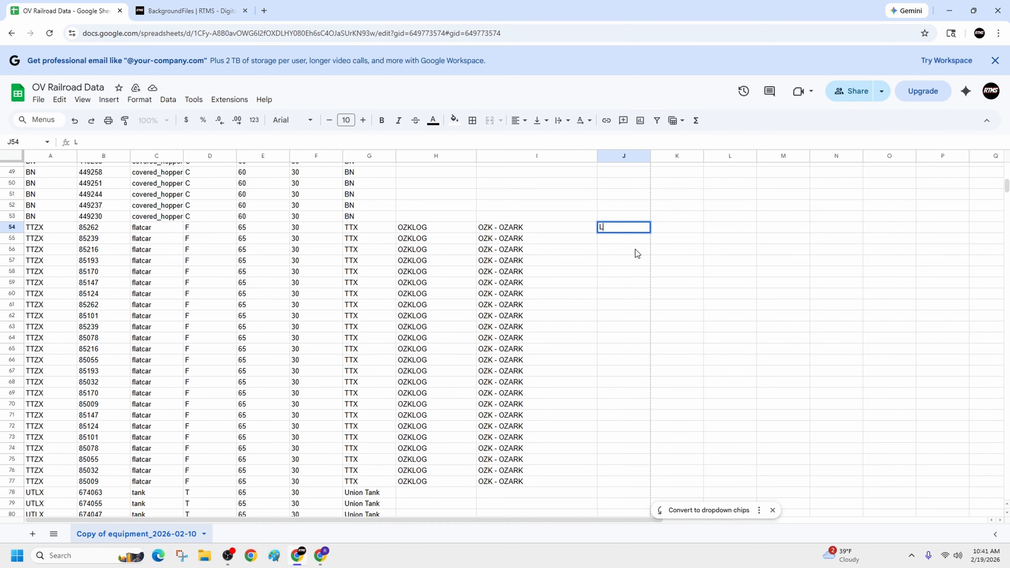
{"action": "left_click", "coordinate": [706, 238]}
{"action": "left_click", "coordinate": [642, 231]}
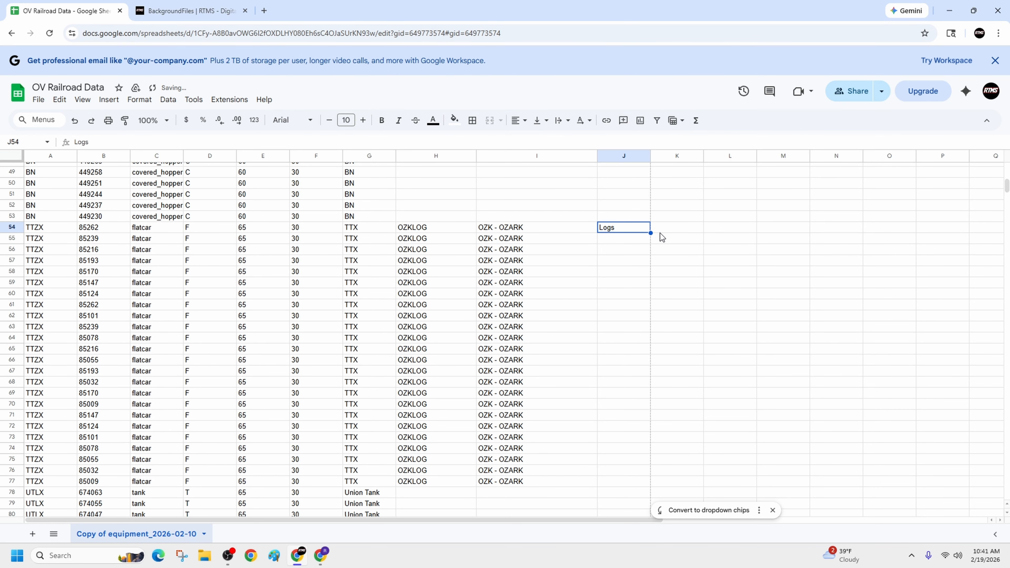
{"action": "left_click_drag", "start_coordinate": [650, 233], "coordinate": [646, 481]}
{"action": "left_click", "coordinate": [716, 443]}
Step: Review the completed equipment sheet from the header row down and download it as a comma-separated values file
{"action": "scroll", "coordinate": [682, 416], "scroll_direction": "up", "scroll_amount": 4}
{"action": "scroll", "coordinate": [682, 416], "scroll_direction": "up", "scroll_amount": 10}
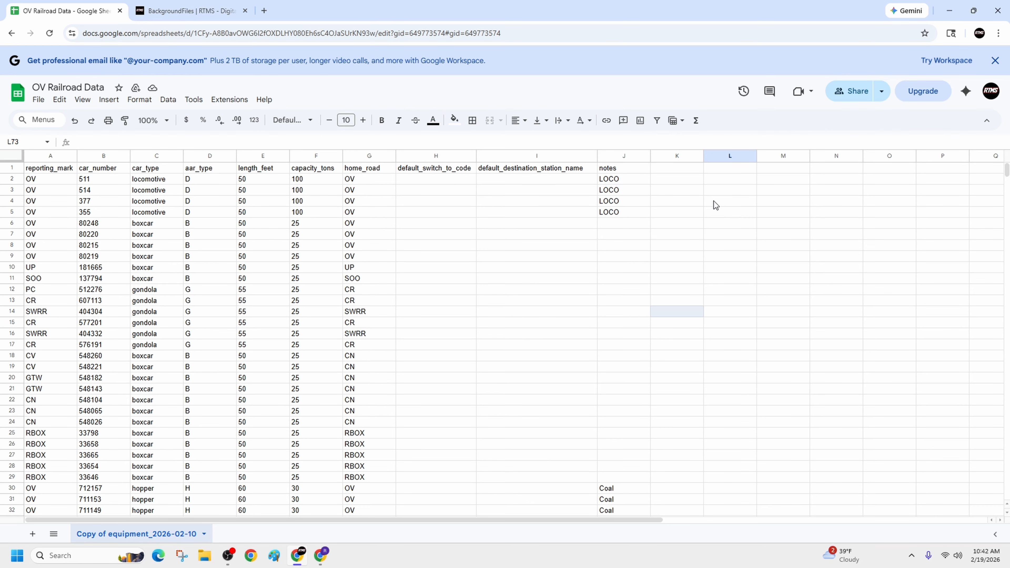
{"action": "scroll", "coordinate": [459, 338], "scroll_direction": "down", "scroll_amount": 15}
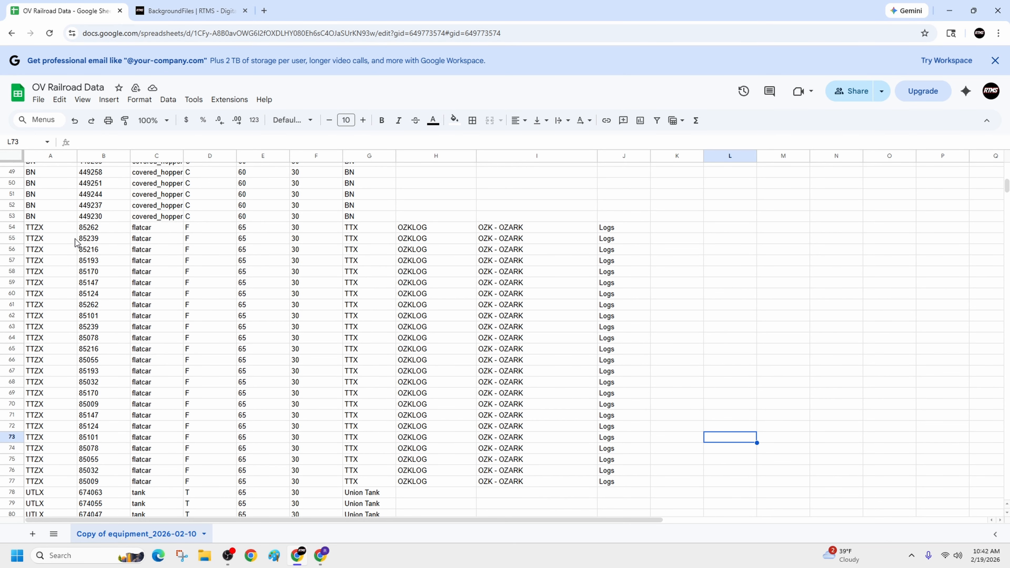
{"action": "scroll", "coordinate": [179, 228], "scroll_direction": "up", "scroll_amount": 15}
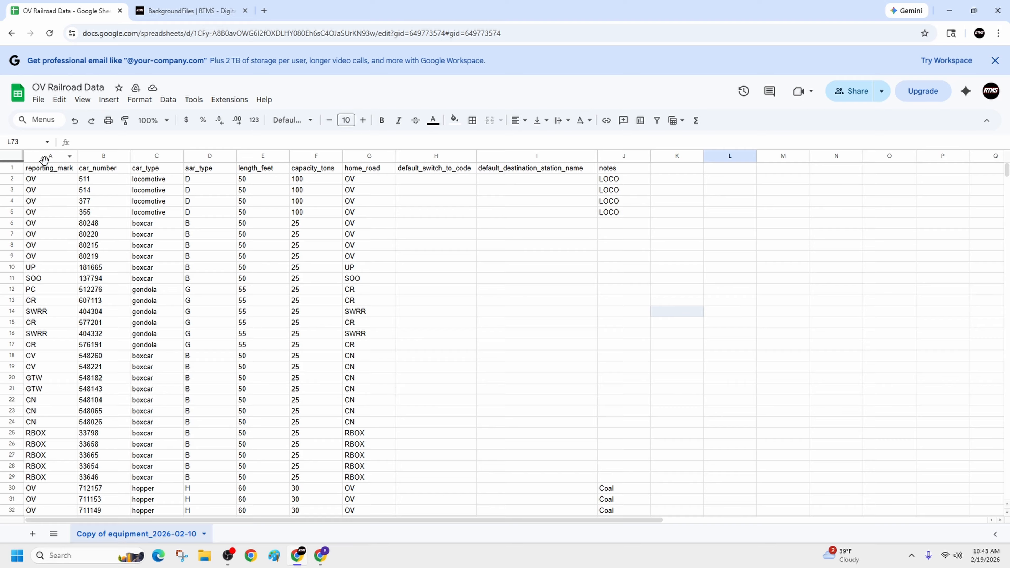
{"action": "left_click", "coordinate": [38, 104]}
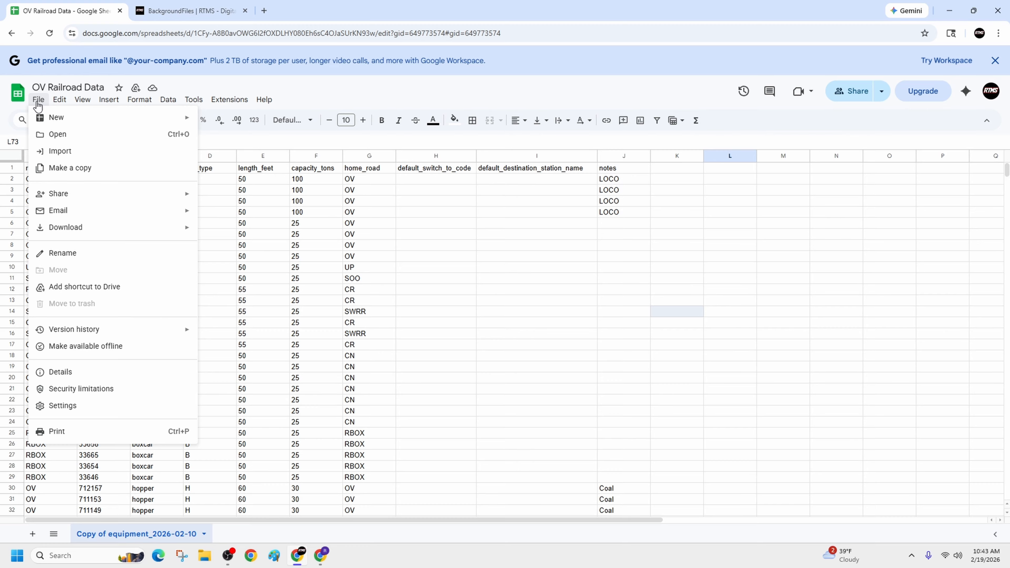
{"action": "mouse_move", "coordinate": [169, 228]}
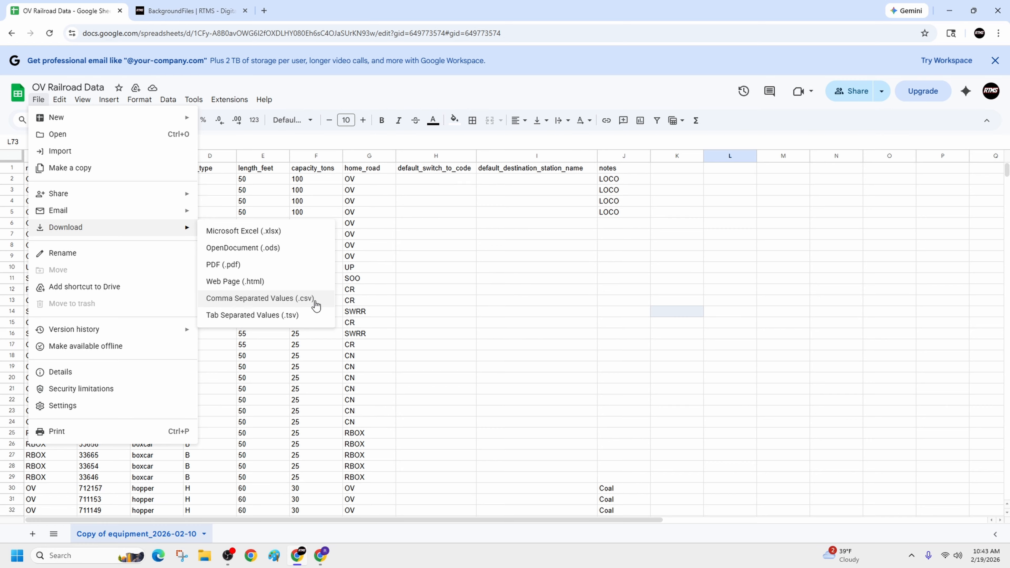
{"action": "left_click", "coordinate": [304, 299]}
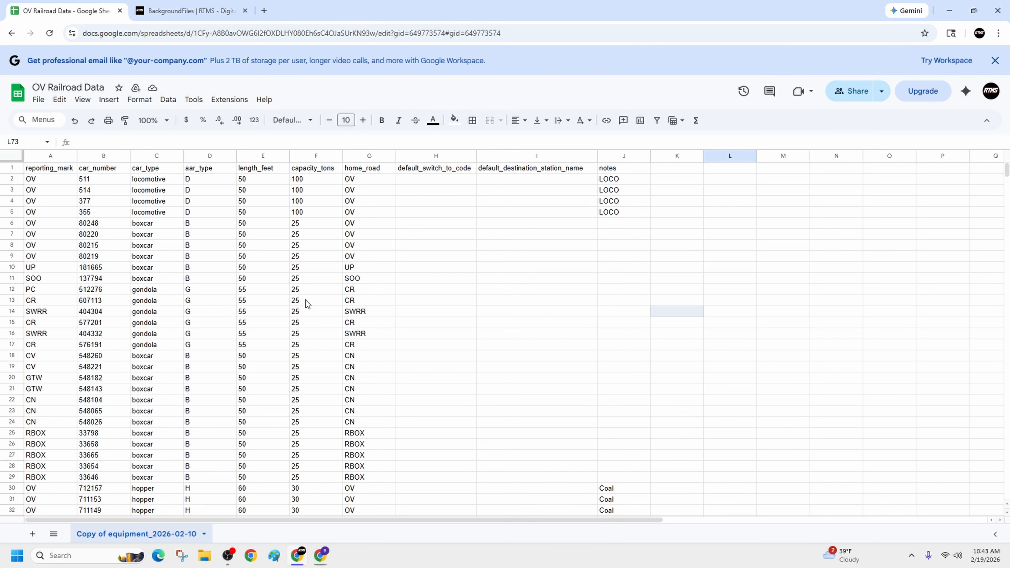
{"action": "mouse_move", "coordinate": [871, 66]}
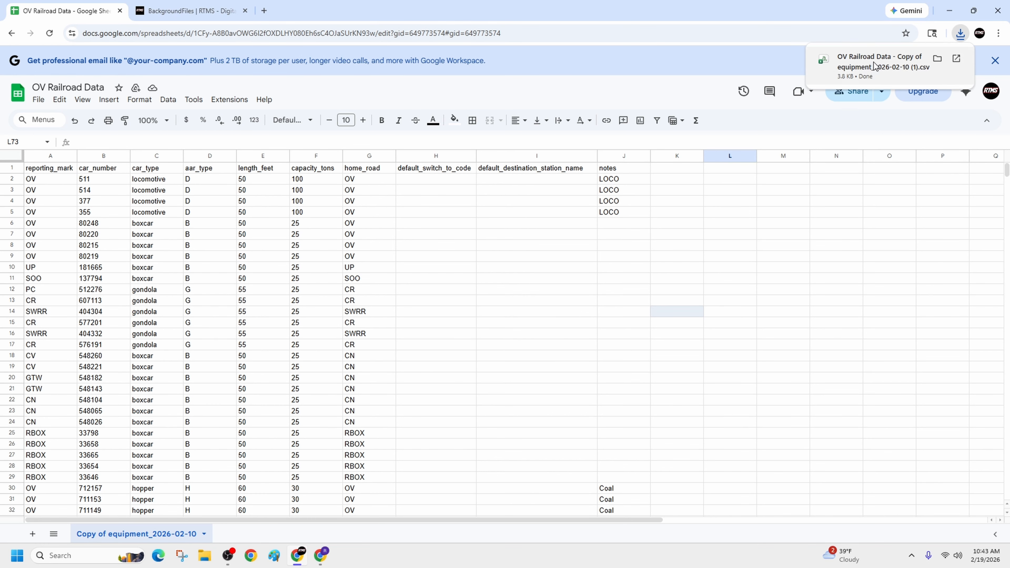
Step: Switch to RTMS, import the newly downloaded equipment CSV into the equipment list, and look through the imported cars
{"action": "key", "text": "ctrl+Tab"}
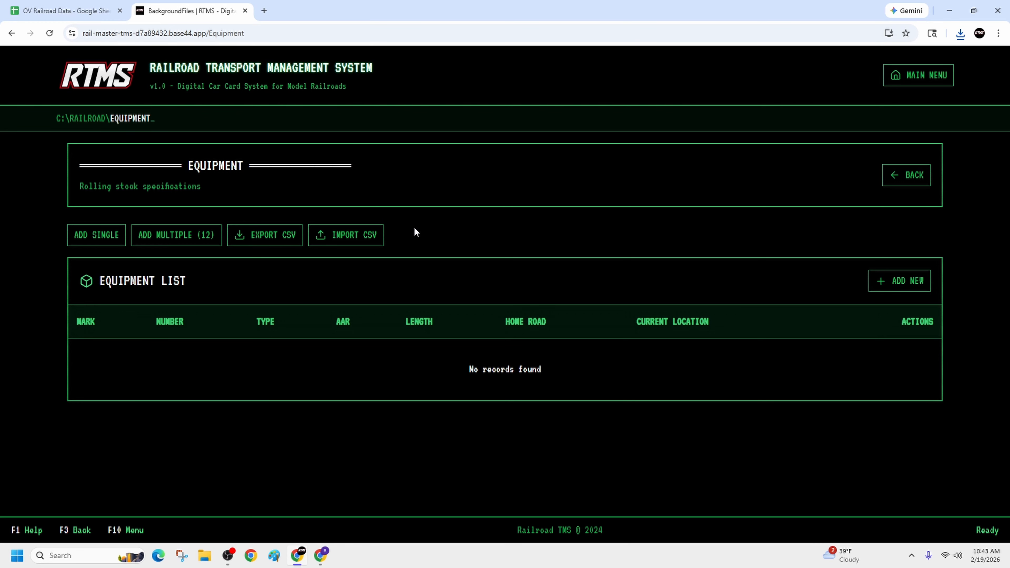
{"action": "left_click", "coordinate": [363, 237]}
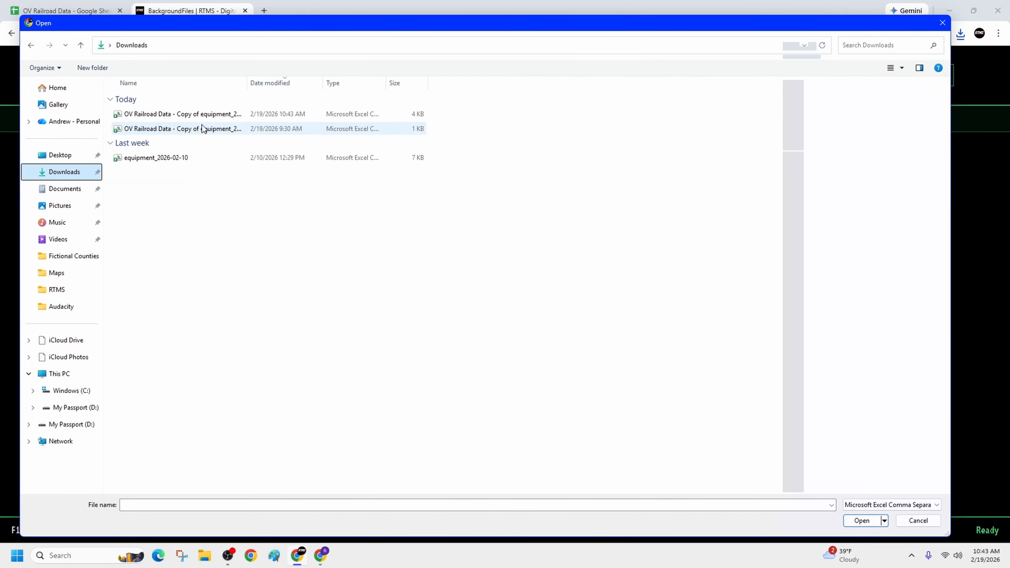
{"action": "left_click", "coordinate": [197, 114]}
{"action": "left_click", "coordinate": [857, 521]}
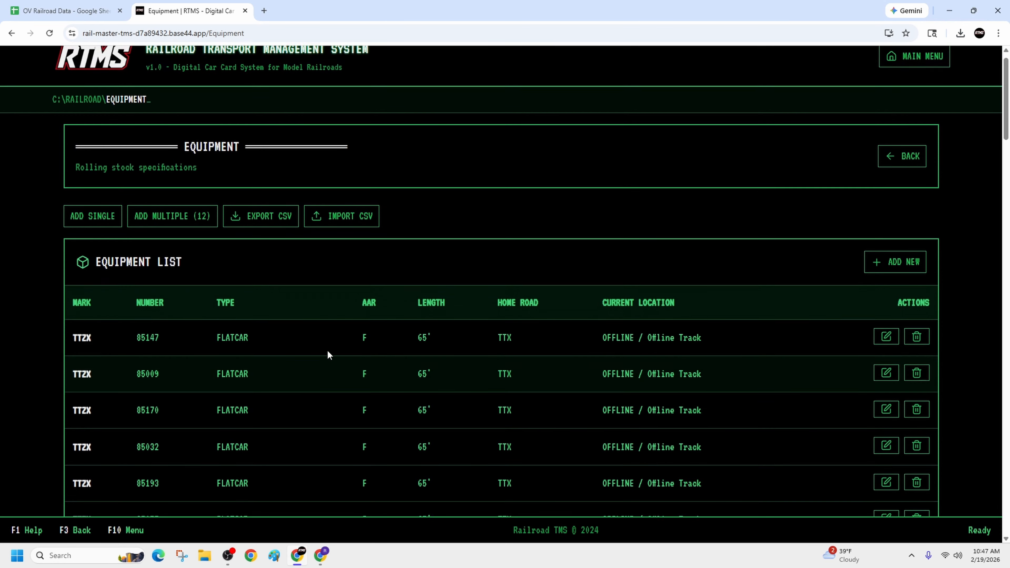
{"action": "scroll", "coordinate": [326, 350], "scroll_direction": "up", "scroll_amount": 1}
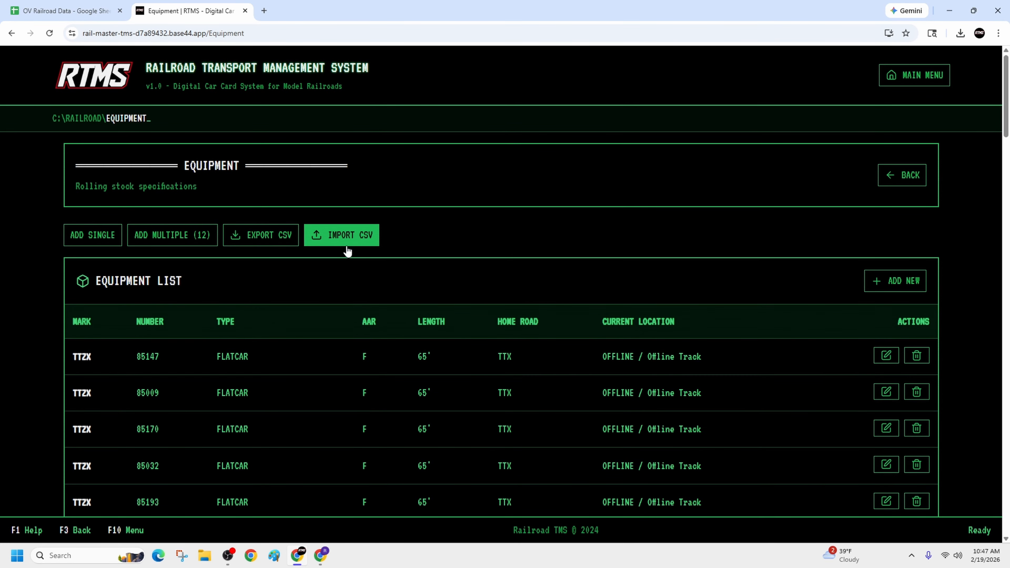
{"action": "scroll", "coordinate": [318, 362], "scroll_direction": "down", "scroll_amount": 10}
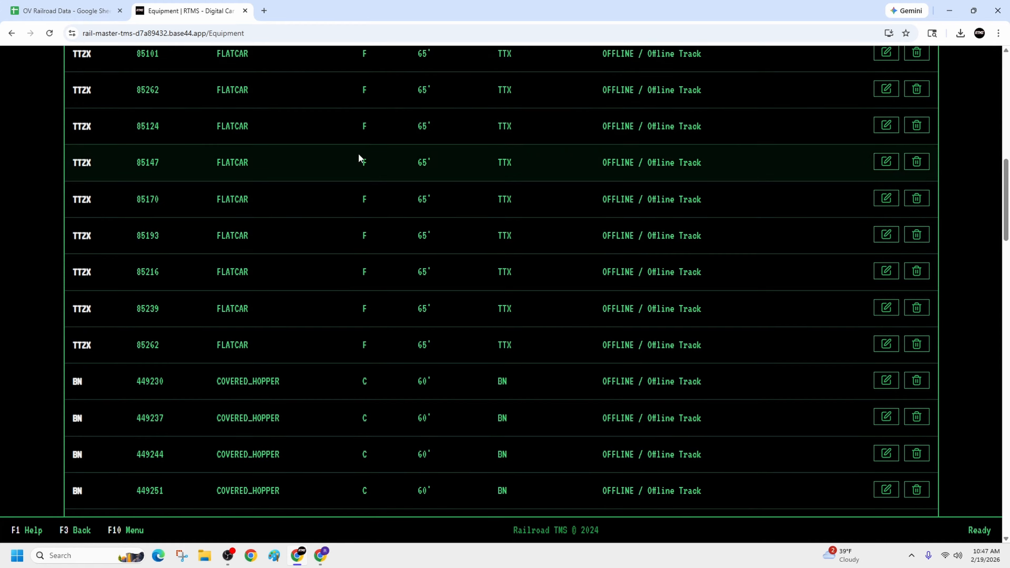
{"action": "scroll", "coordinate": [358, 154], "scroll_direction": "down", "scroll_amount": 12}
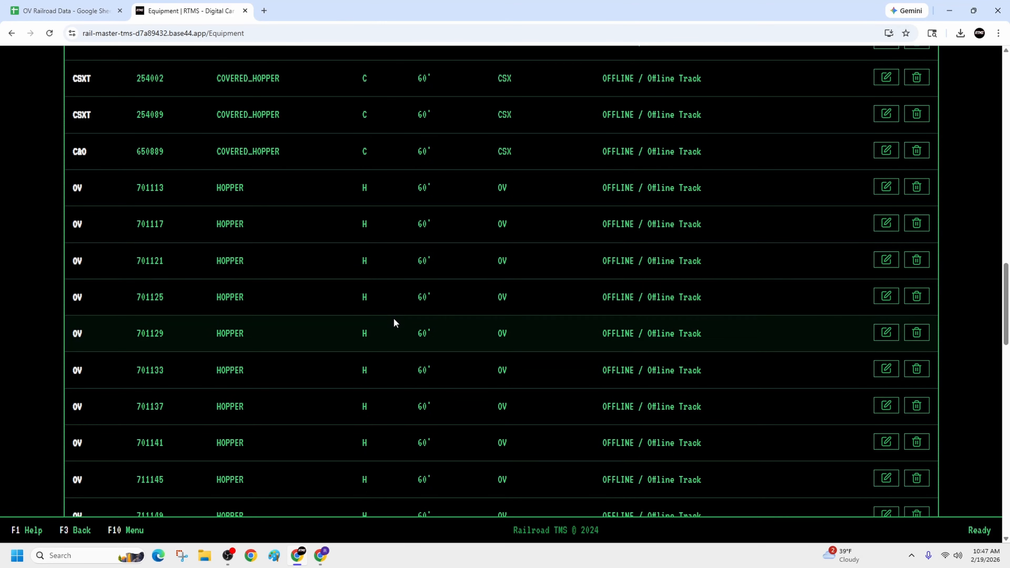
{"action": "scroll", "coordinate": [394, 320], "scroll_direction": "down", "scroll_amount": 8}
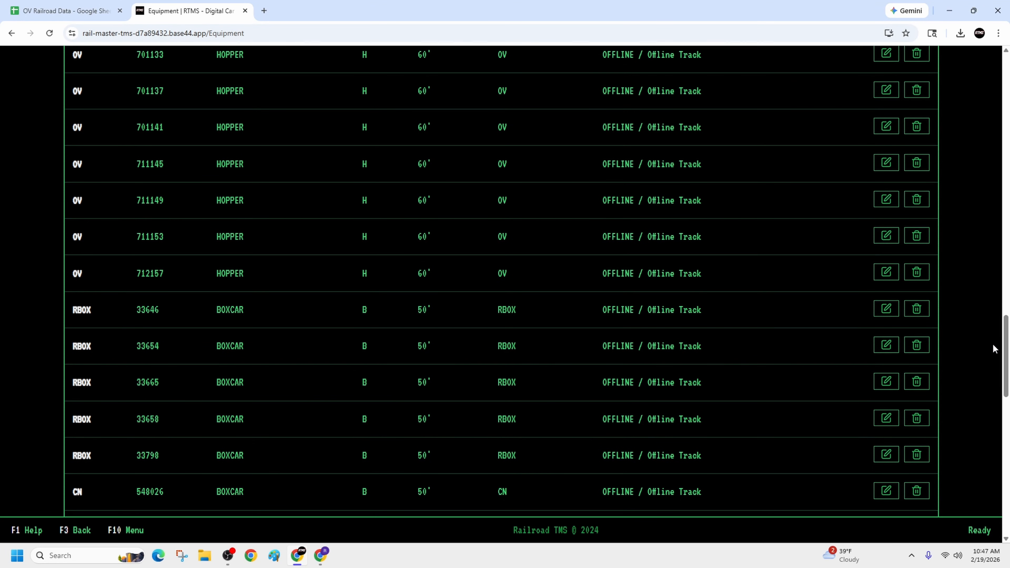
{"action": "left_click_drag", "start_coordinate": [1005, 350], "coordinate": [1005, 92]}
Step: Return to the main menu and view the Manage Yard page, leaving it without selecting a station or track
{"action": "left_click", "coordinate": [910, 75]}
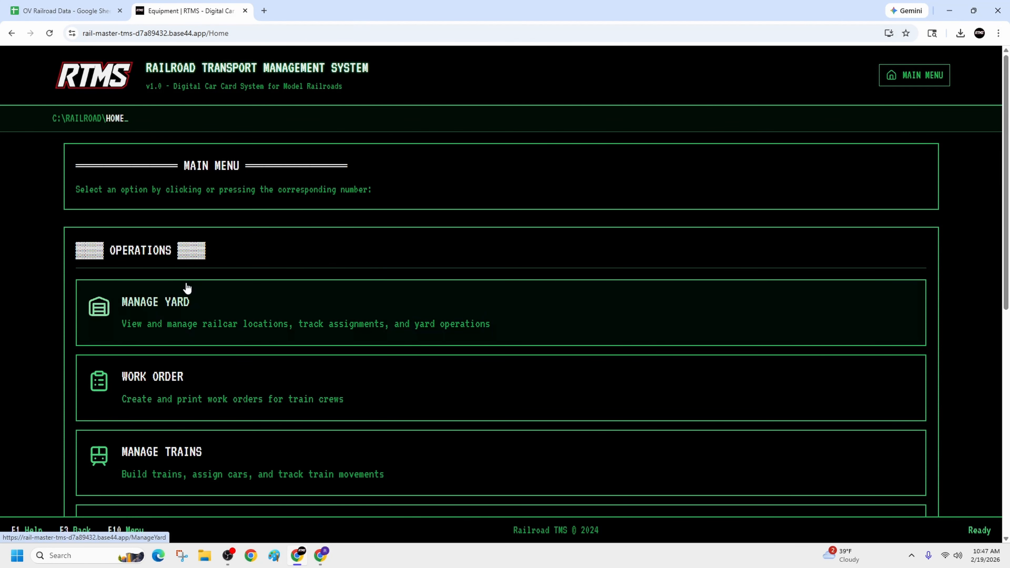
{"action": "scroll", "coordinate": [187, 287], "scroll_direction": "down", "scroll_amount": 3}
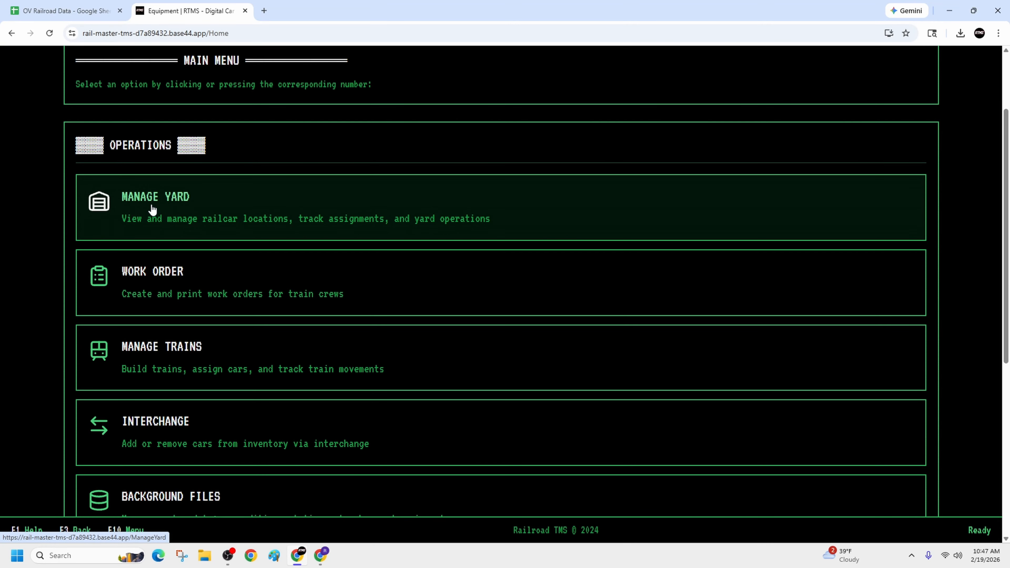
{"action": "left_click", "coordinate": [152, 208]}
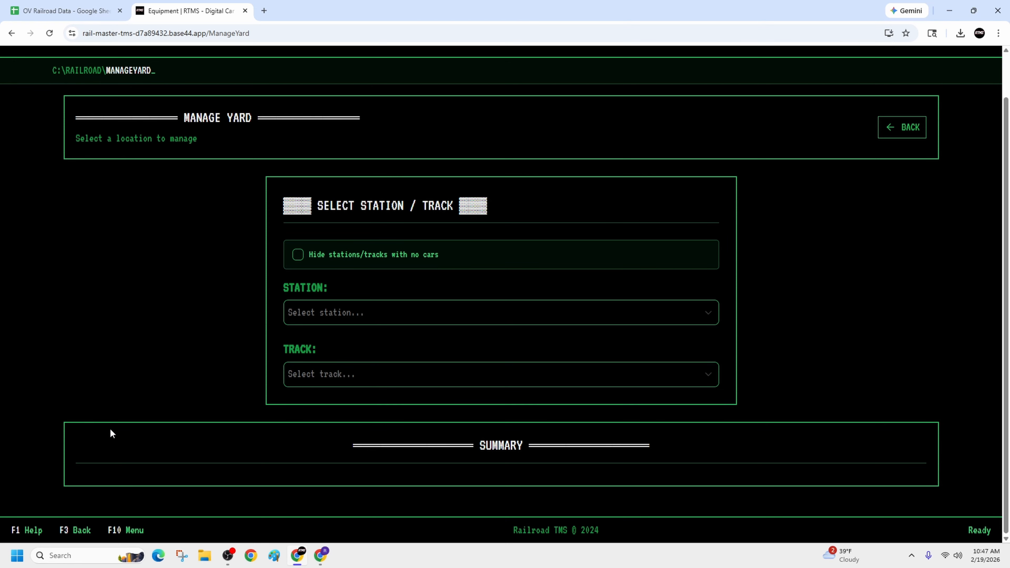
{"action": "left_click", "coordinate": [898, 131]}
Step: Open Interchange and set the destination for inbound offline railcars to station OZK - Ozark, track OY1 - OZ Yard 1
{"action": "scroll", "coordinate": [212, 322], "scroll_direction": "down", "scroll_amount": 4}
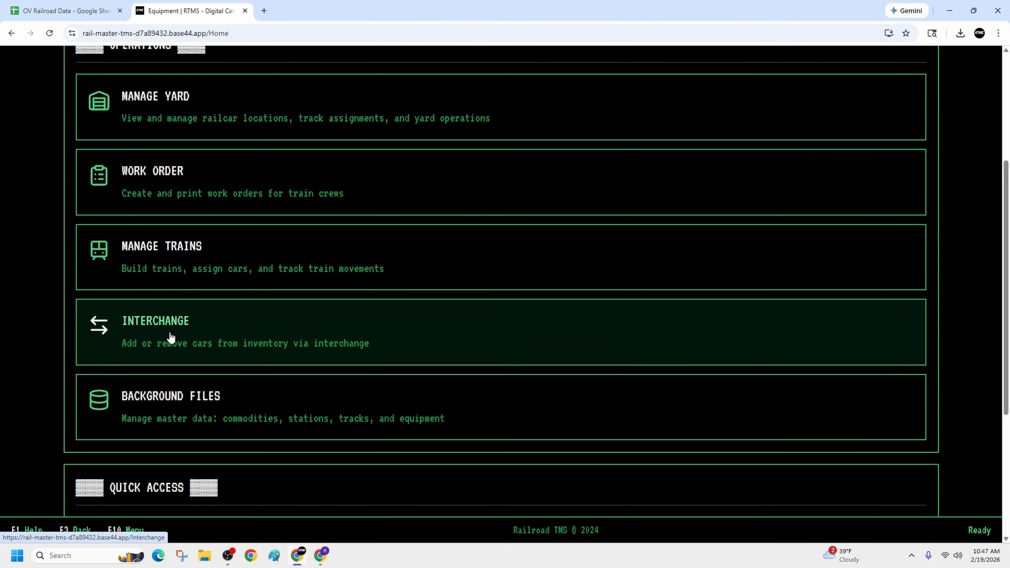
{"action": "left_click", "coordinate": [171, 337]}
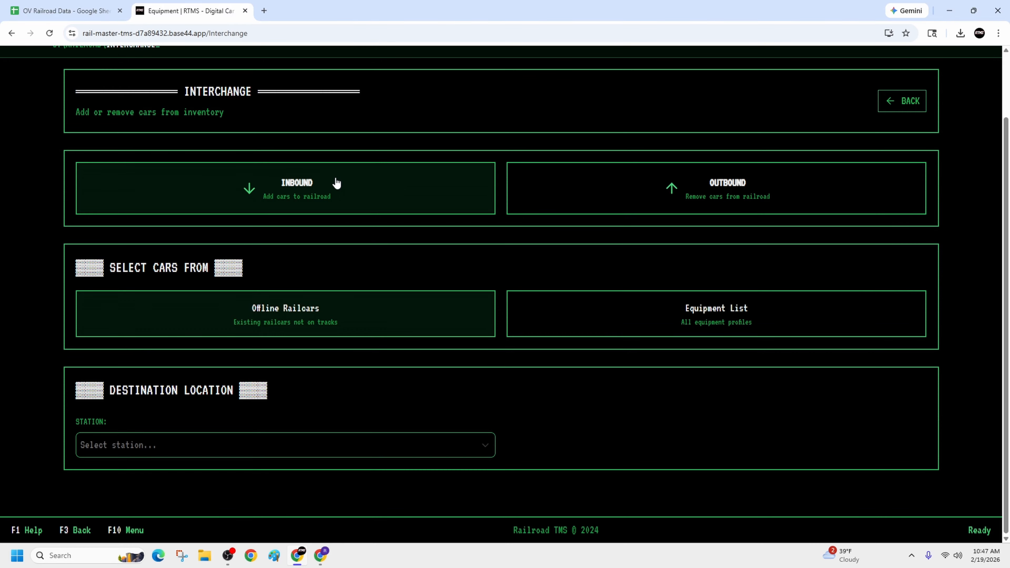
{"action": "scroll", "coordinate": [223, 147], "scroll_direction": "up", "scroll_amount": 2}
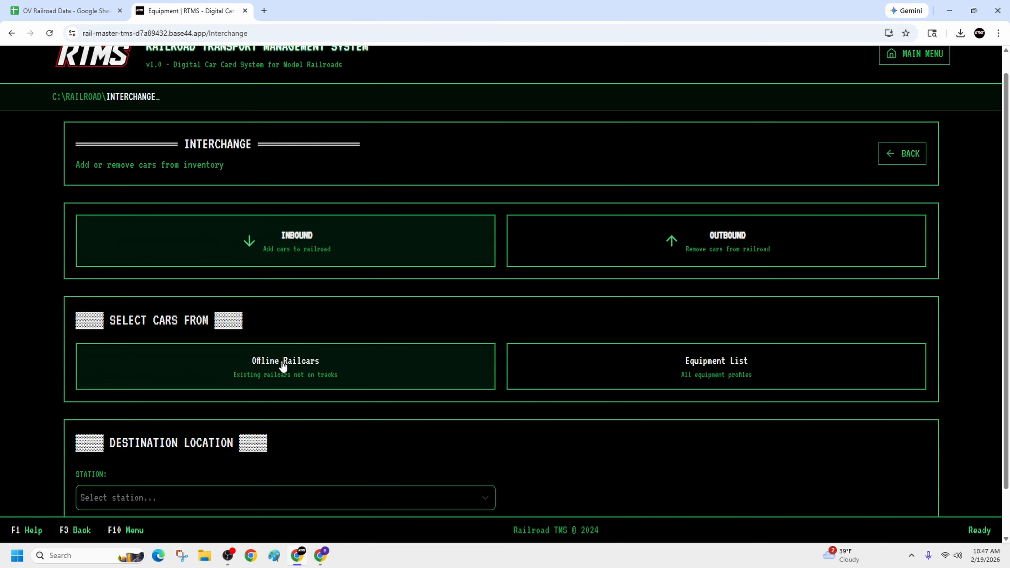
{"action": "scroll", "coordinate": [274, 248], "scroll_direction": "down", "scroll_amount": 2}
{"action": "left_click", "coordinate": [156, 449]}
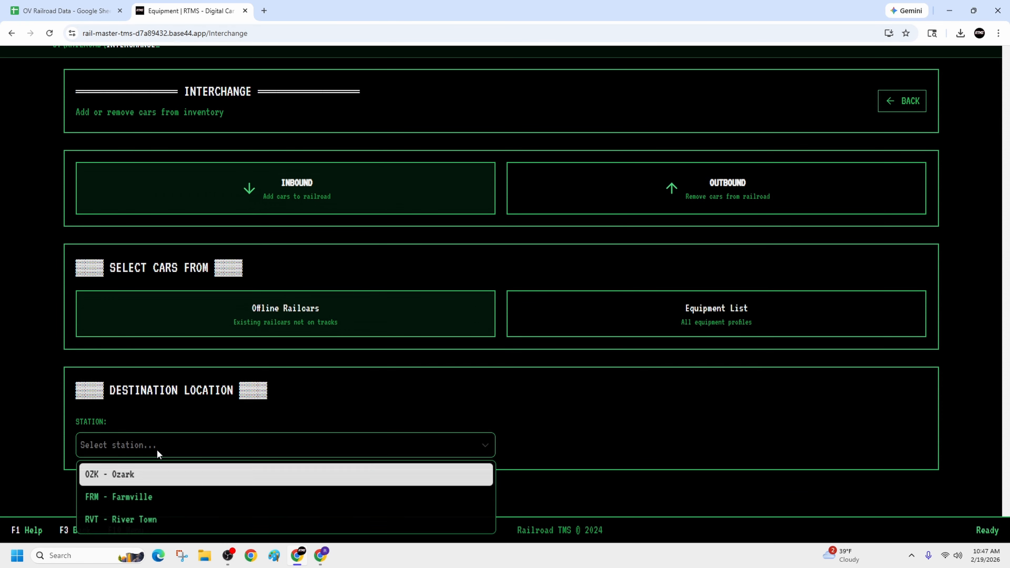
{"action": "left_click", "coordinate": [140, 475]}
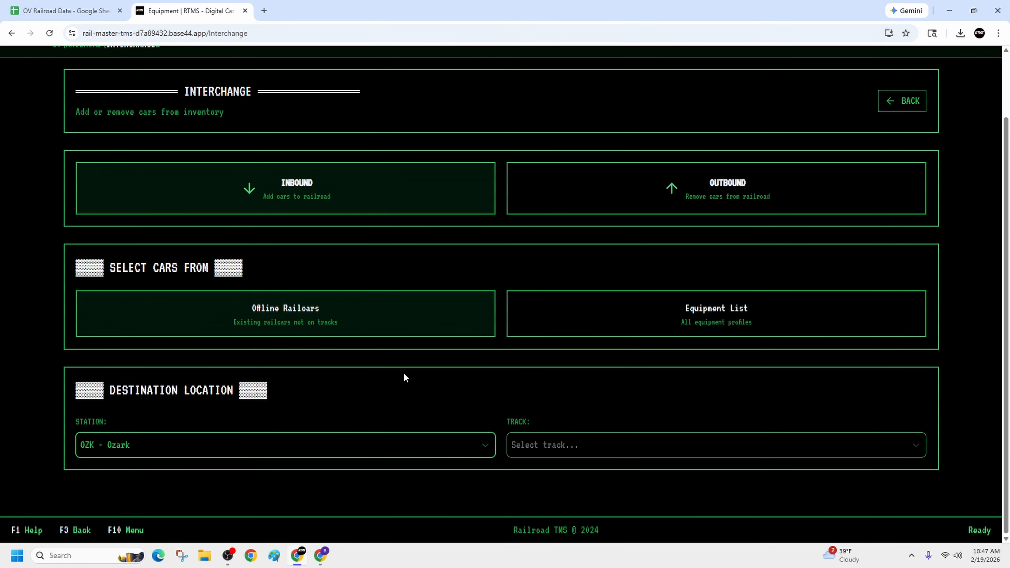
{"action": "left_click", "coordinate": [570, 444]}
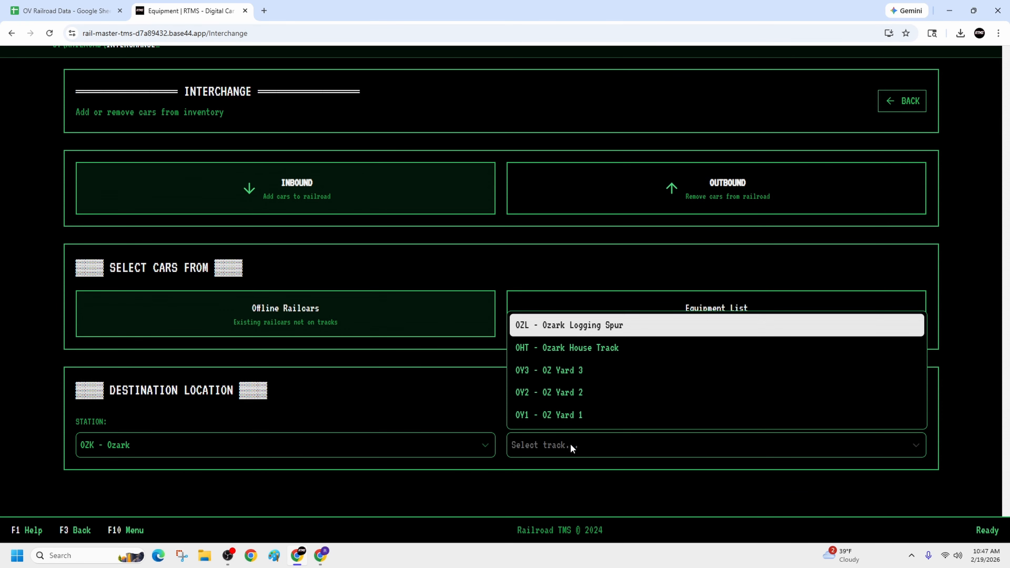
{"action": "left_click", "coordinate": [582, 417]}
Step: Select flatcars TTZX 85147, 85009, 85032 and 85193 at sequence numbers 1, 2, 4 and 5 of the available offline railcars
{"action": "scroll", "coordinate": [310, 393], "scroll_direction": "down", "scroll_amount": 8}
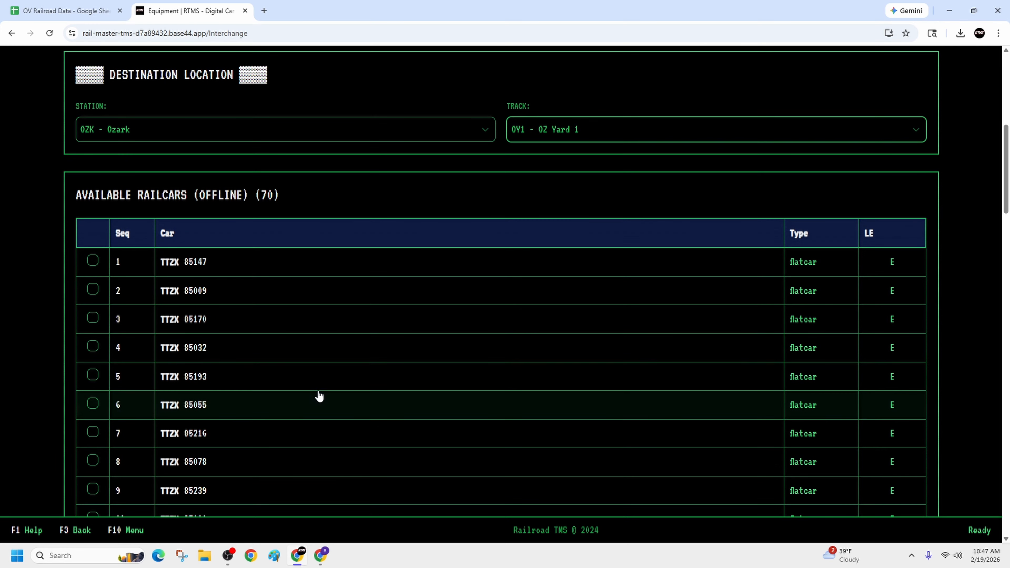
{"action": "left_click", "coordinate": [91, 260]}
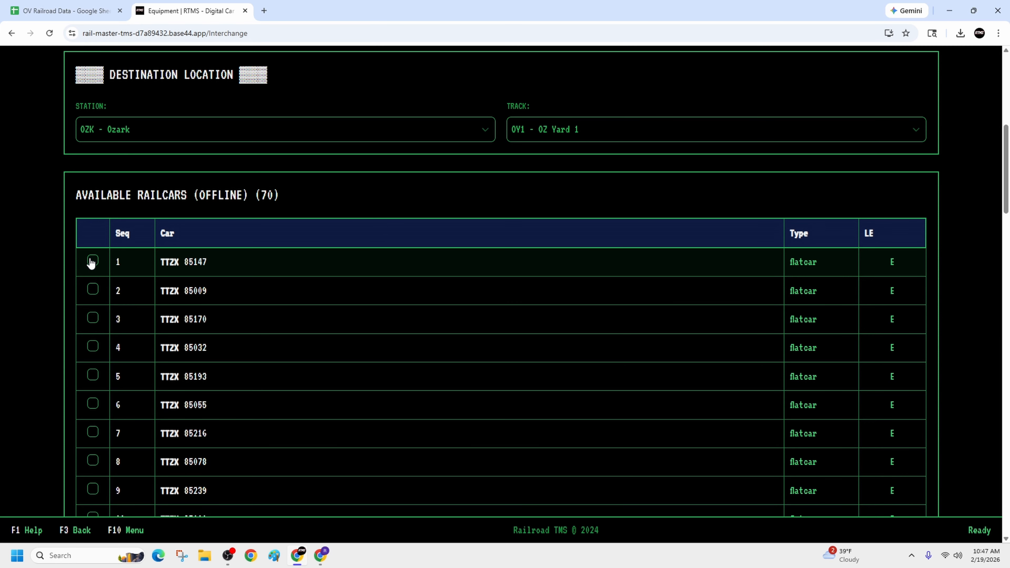
{"action": "left_click", "coordinate": [93, 291]}
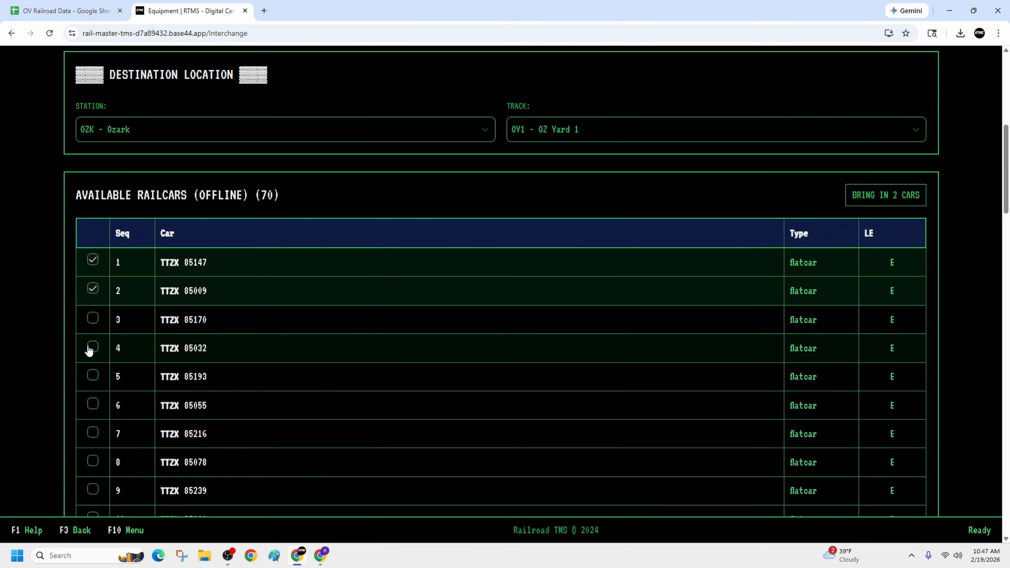
{"action": "left_click", "coordinate": [90, 348]}
{"action": "left_click", "coordinate": [92, 381]}
Step: Add boxcars RBOX 33654 and CN 548026 to the selection of offline railcars
{"action": "scroll", "coordinate": [147, 390], "scroll_direction": "down", "scroll_amount": 10}
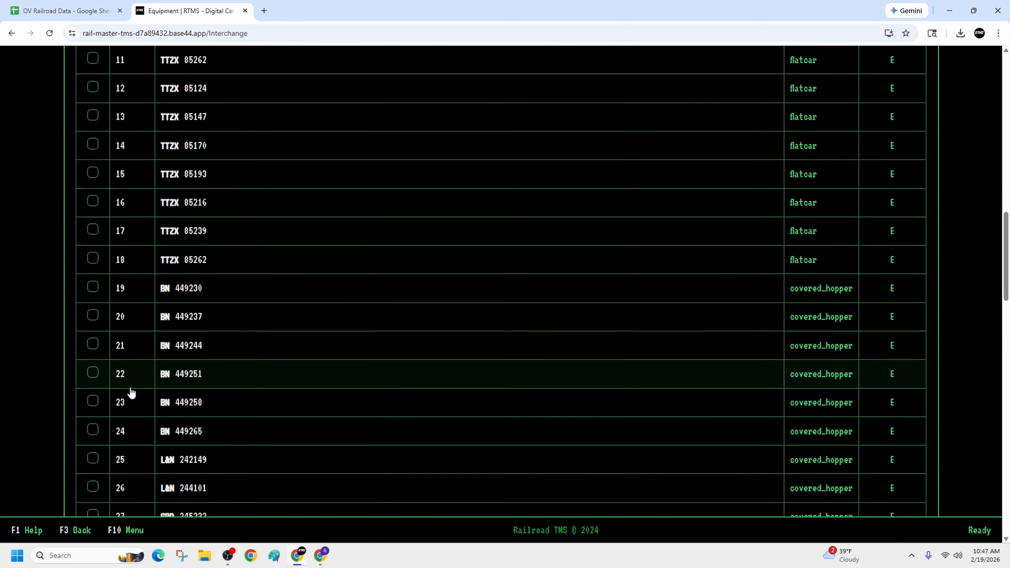
{"action": "scroll", "coordinate": [68, 177], "scroll_direction": "down", "scroll_amount": 10}
{"action": "scroll", "coordinate": [112, 209], "scroll_direction": "down", "scroll_amount": 3}
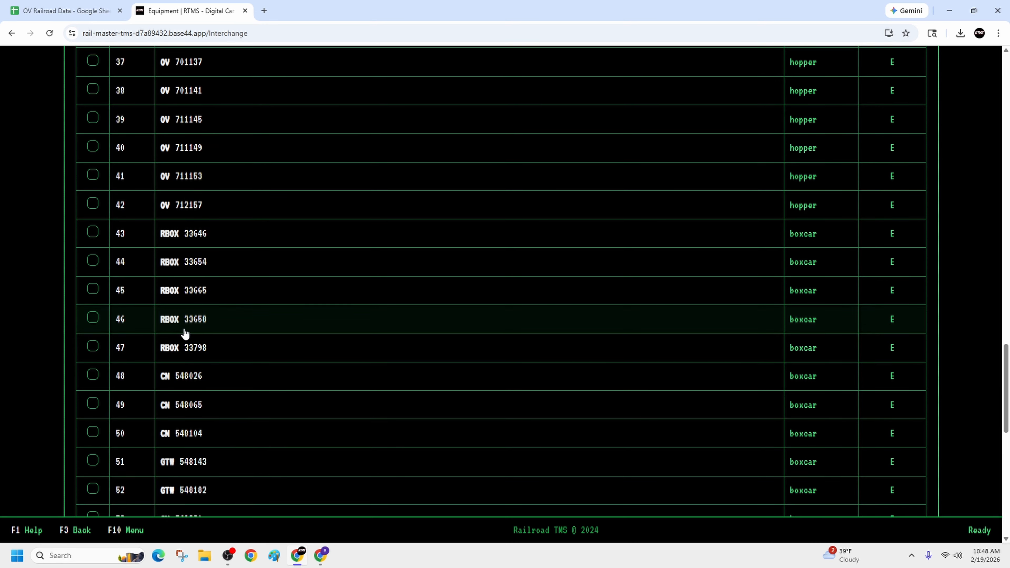
{"action": "scroll", "coordinate": [184, 334], "scroll_direction": "down", "scroll_amount": 1}
{"action": "left_click", "coordinate": [93, 230]}
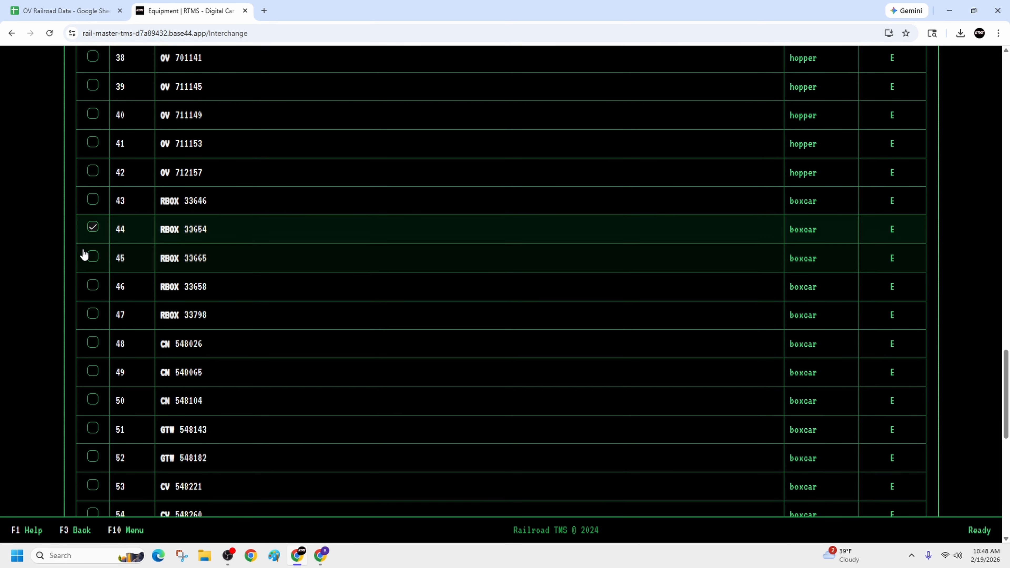
{"action": "left_click", "coordinate": [93, 342]}
Step: Add locomotives OV 511, 514, 377 and 355 to the selection of offline railcars
{"action": "scroll", "coordinate": [97, 354], "scroll_direction": "down", "scroll_amount": 12}
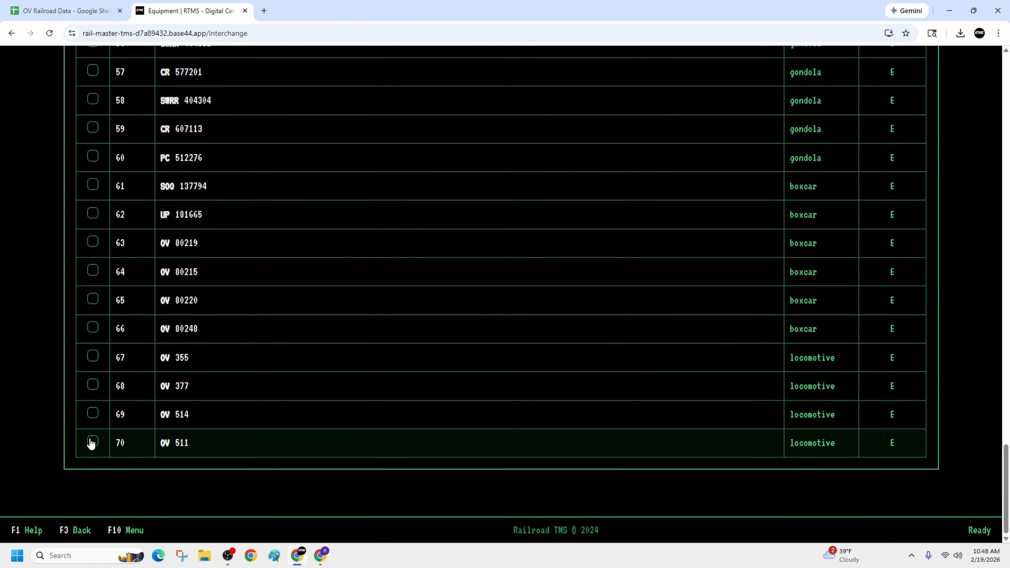
{"action": "left_click", "coordinate": [92, 440]}
{"action": "left_click", "coordinate": [91, 413]}
{"action": "left_click", "coordinate": [92, 384]}
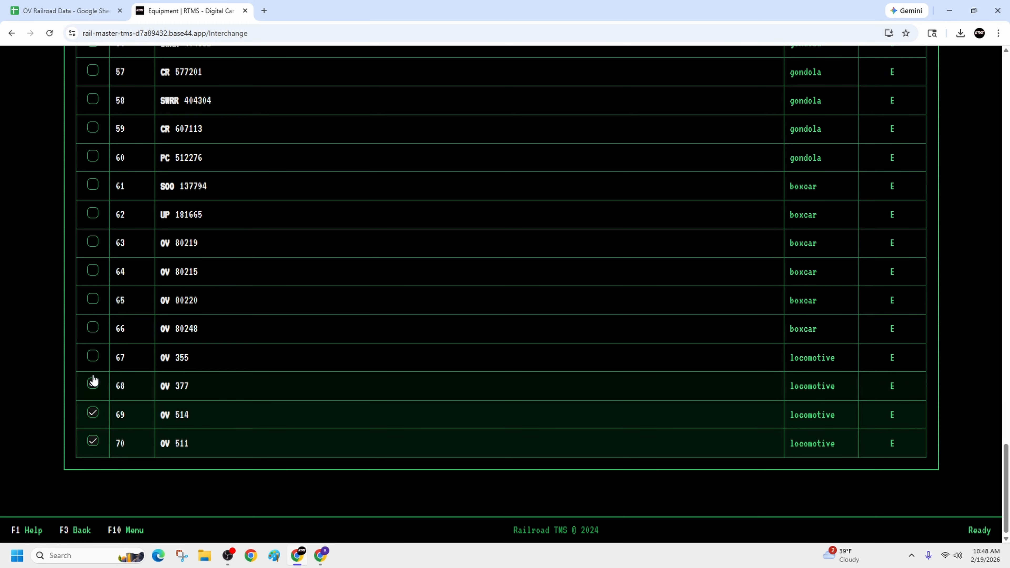
{"action": "left_click", "coordinate": [93, 356]}
Step: Add boxcars OV 80248, 80220, 80215 and 80219 to the selection of offline railcars
{"action": "left_click", "coordinate": [92, 335]}
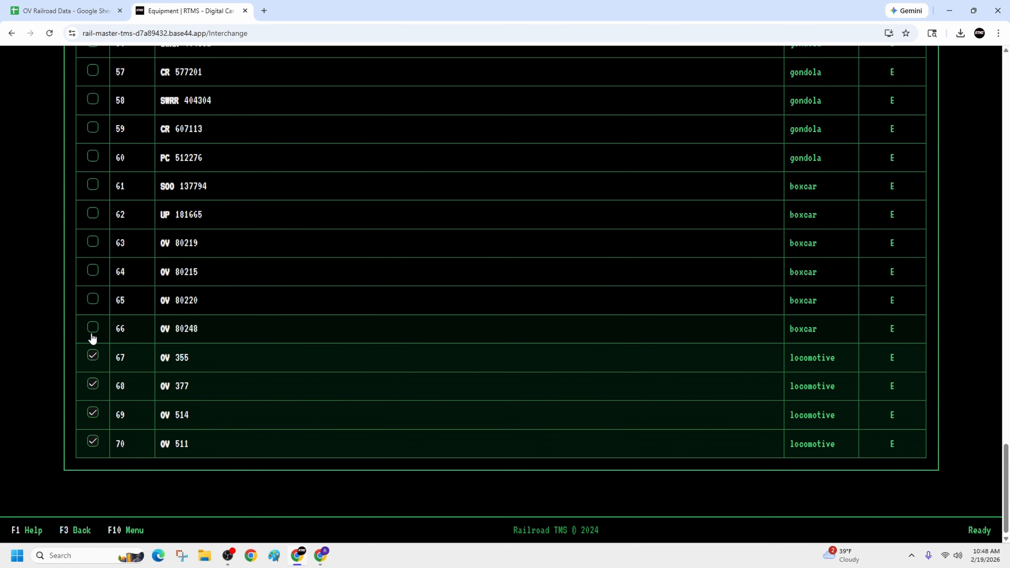
{"action": "left_click", "coordinate": [92, 302]}
{"action": "left_click", "coordinate": [90, 267]}
{"action": "left_click", "coordinate": [92, 244]}
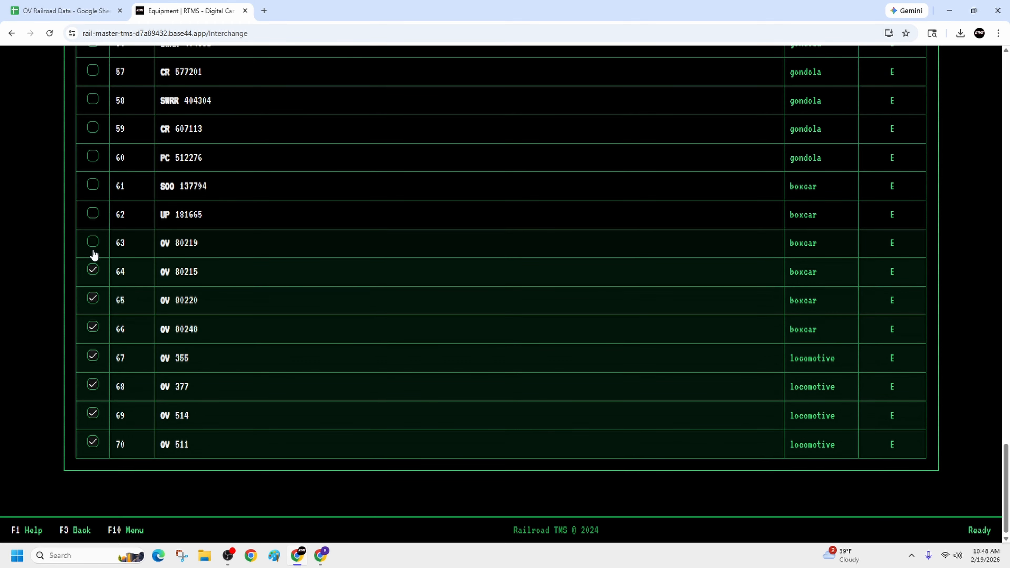
Step: Bring the selected offline railcars in to OZ Yard 1 and review the equipment listed on that track
{"action": "scroll", "coordinate": [337, 341], "scroll_direction": "up", "scroll_amount": 20}
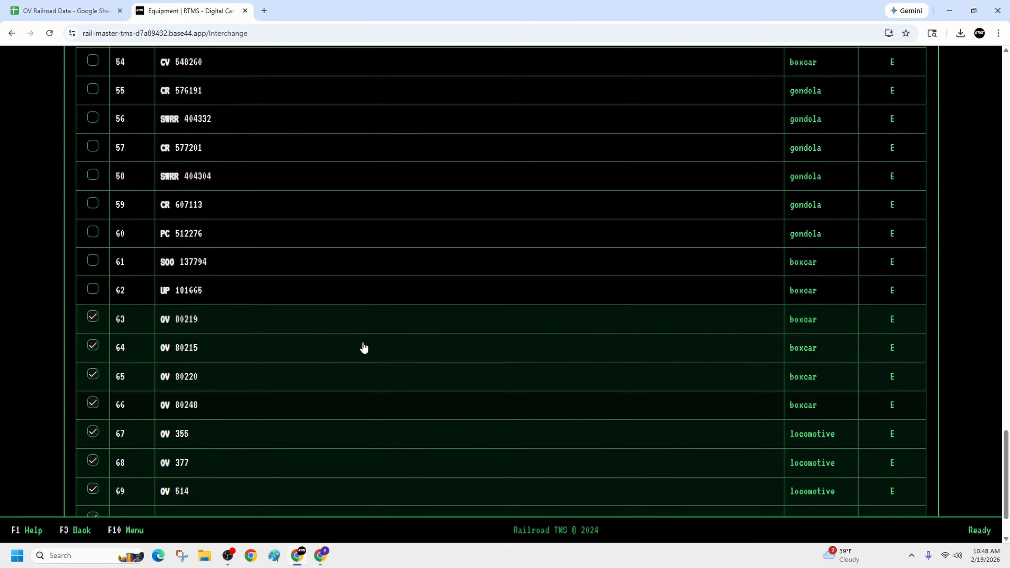
{"action": "scroll", "coordinate": [534, 355], "scroll_direction": "up", "scroll_amount": 12}
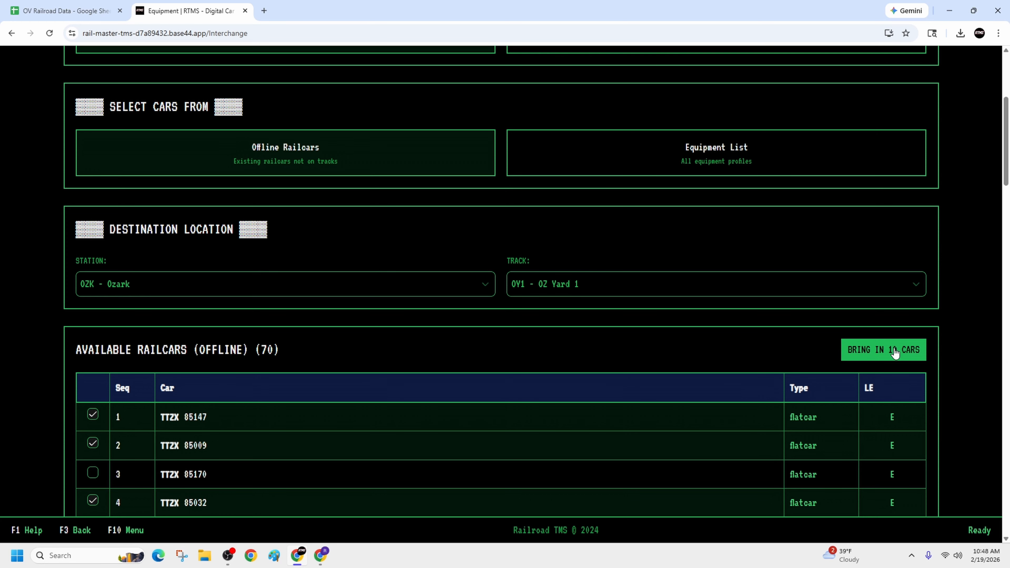
{"action": "left_click", "coordinate": [886, 358]}
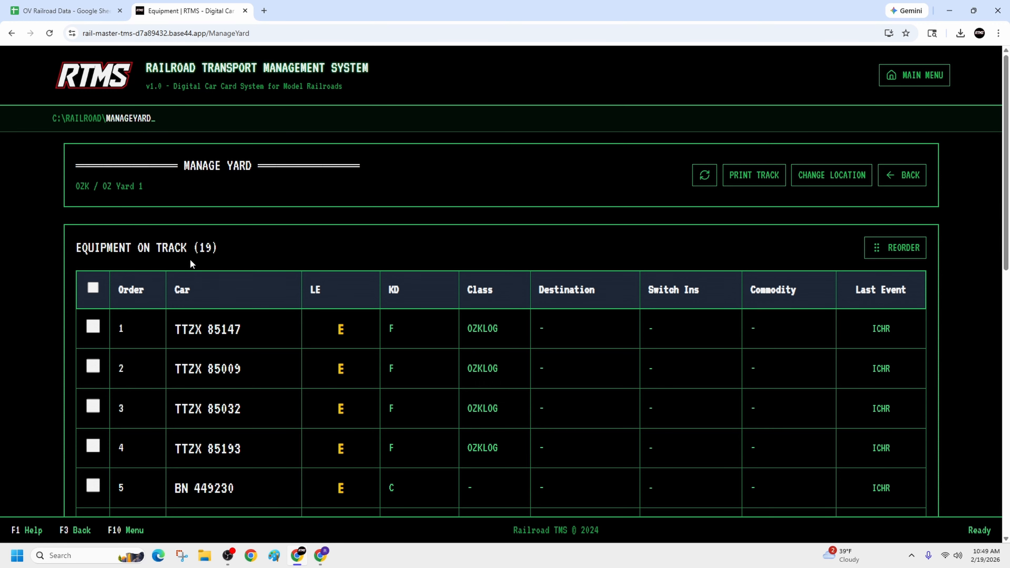
{"action": "scroll", "coordinate": [196, 270], "scroll_direction": "down", "scroll_amount": 10}
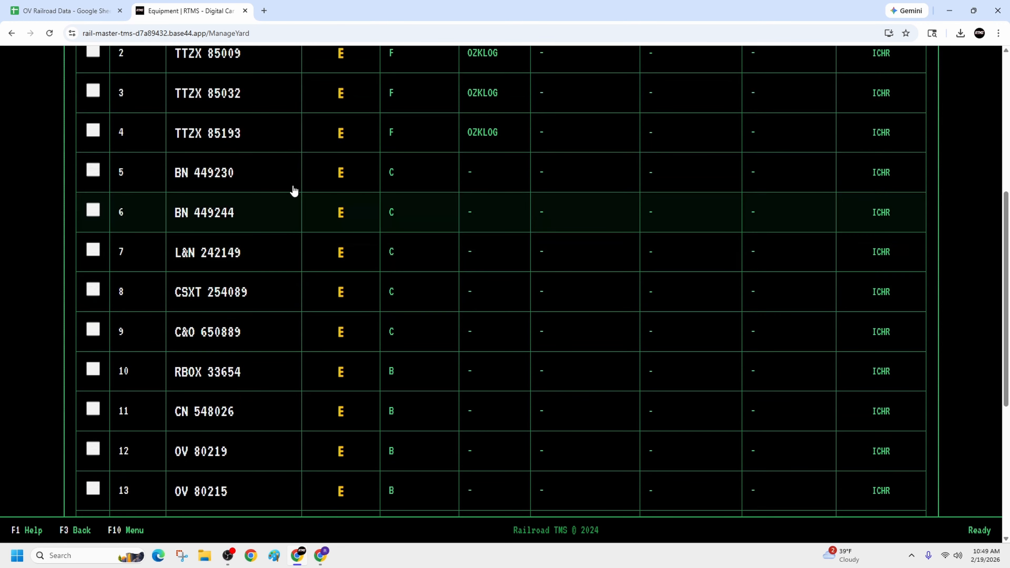
{"action": "scroll", "coordinate": [244, 360], "scroll_direction": "down", "scroll_amount": 2}
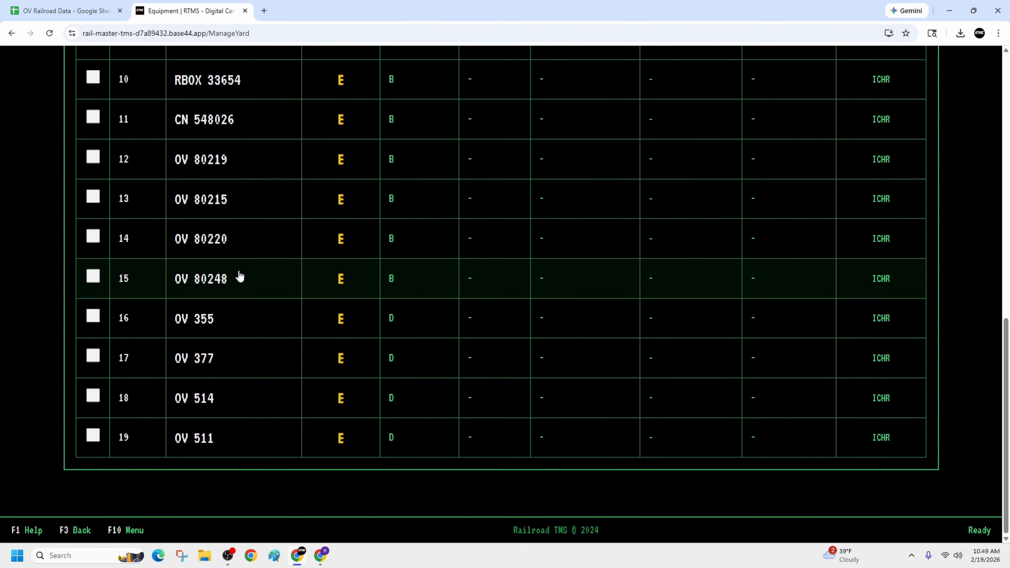
{"action": "scroll", "coordinate": [236, 277], "scroll_direction": "up", "scroll_amount": 15}
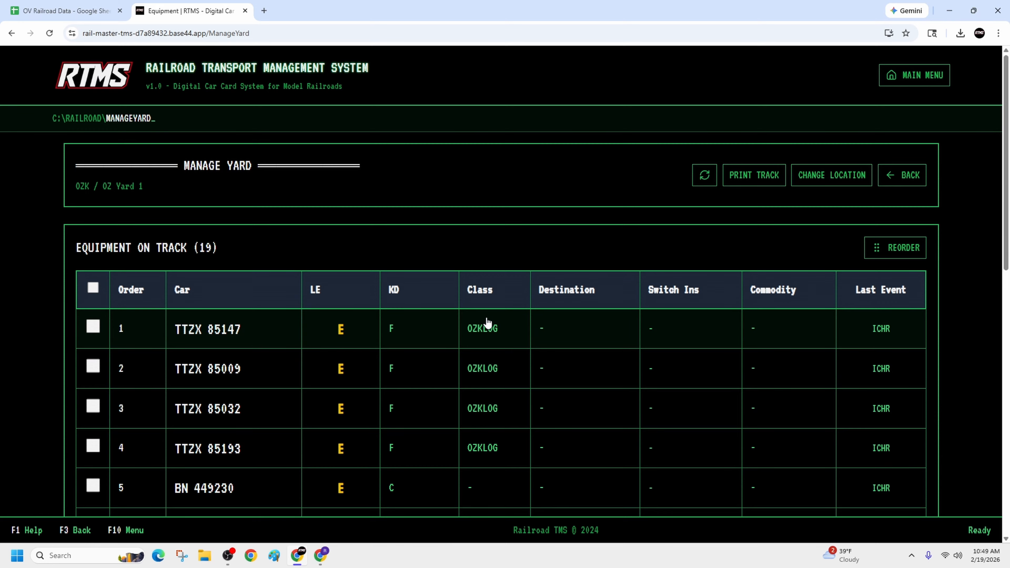
Step: Select flatcars TTZX 85193, 85032, 85009 and 85147 on OZ Yard 1
{"action": "scroll", "coordinate": [502, 325], "scroll_direction": "down", "scroll_amount": 3}
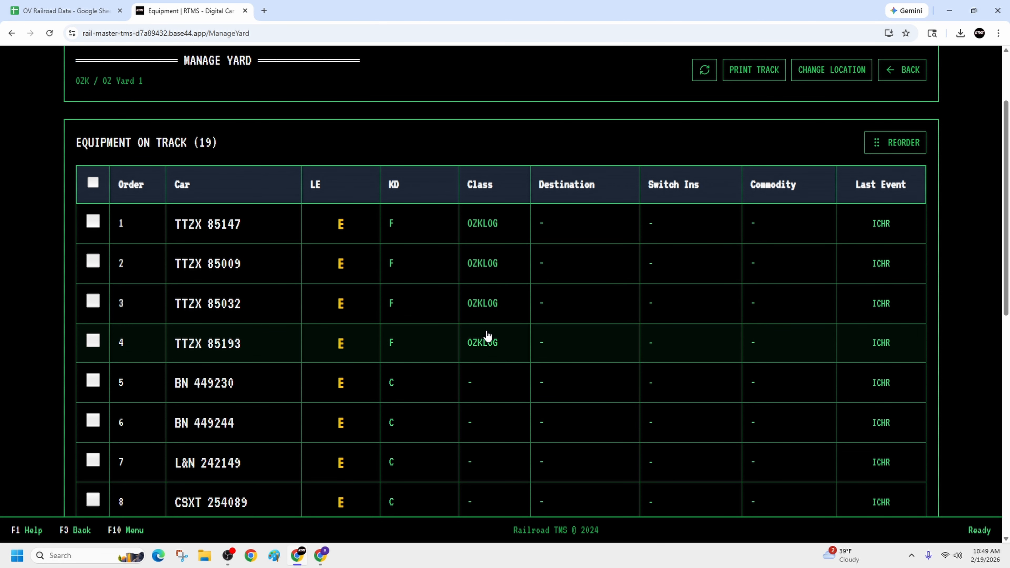
{"action": "left_click", "coordinate": [93, 341]}
{"action": "left_click", "coordinate": [93, 302]}
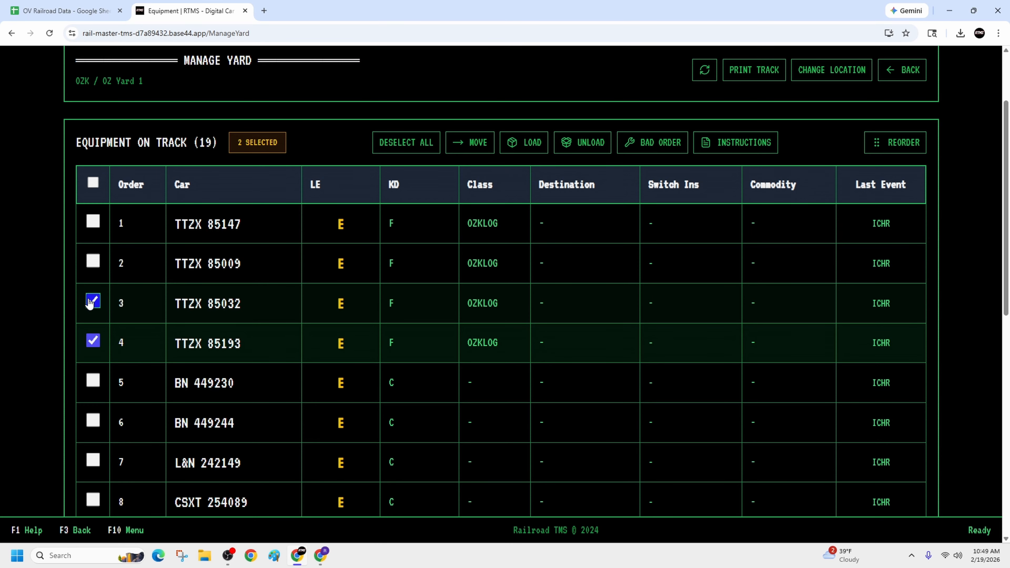
{"action": "left_click", "coordinate": [92, 262]}
{"action": "left_click", "coordinate": [93, 221]}
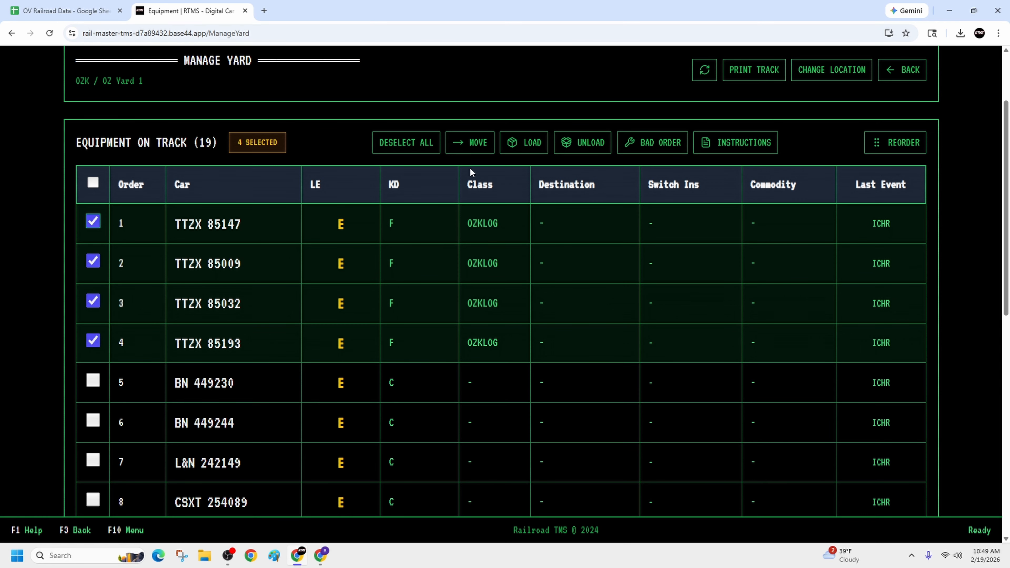
Step: Set OZK - Ozark as the destination station for moving the four flatcars, then close the move form without confirming
{"action": "left_click", "coordinate": [472, 148]}
{"action": "left_click", "coordinate": [379, 192]}
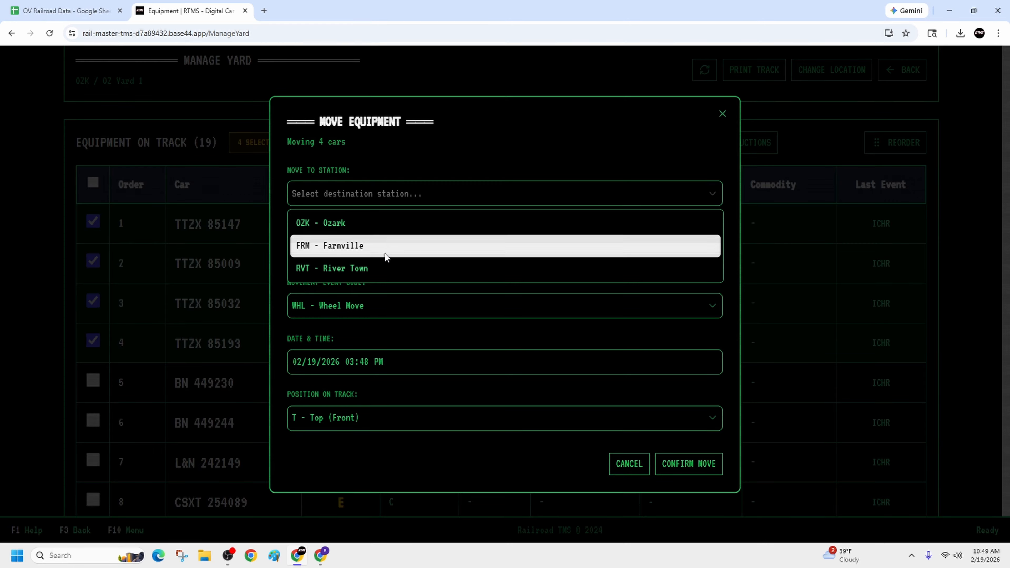
{"action": "left_click", "coordinate": [198, 161]}
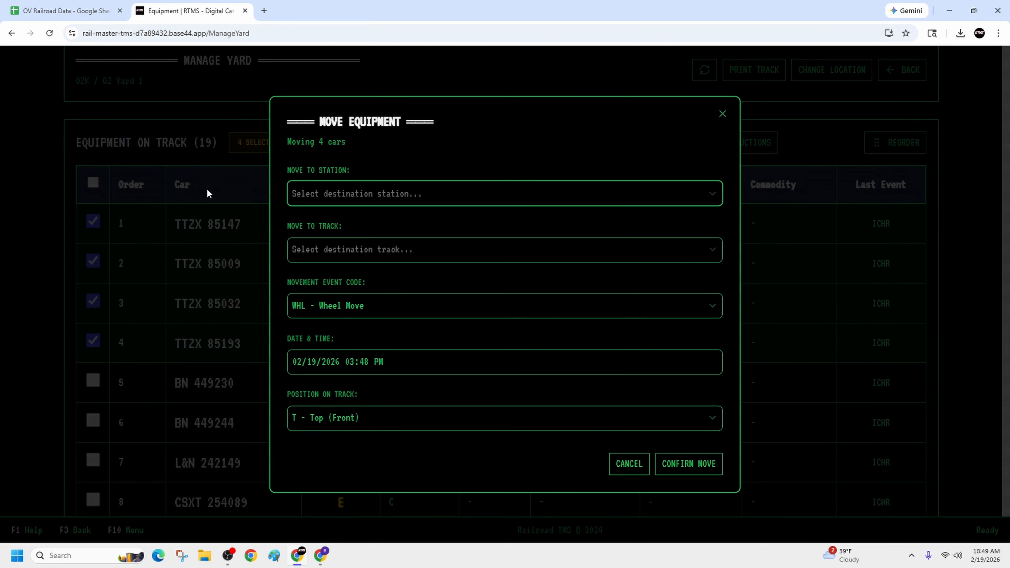
{"action": "left_click", "coordinate": [350, 197]}
{"action": "left_click", "coordinate": [350, 223]}
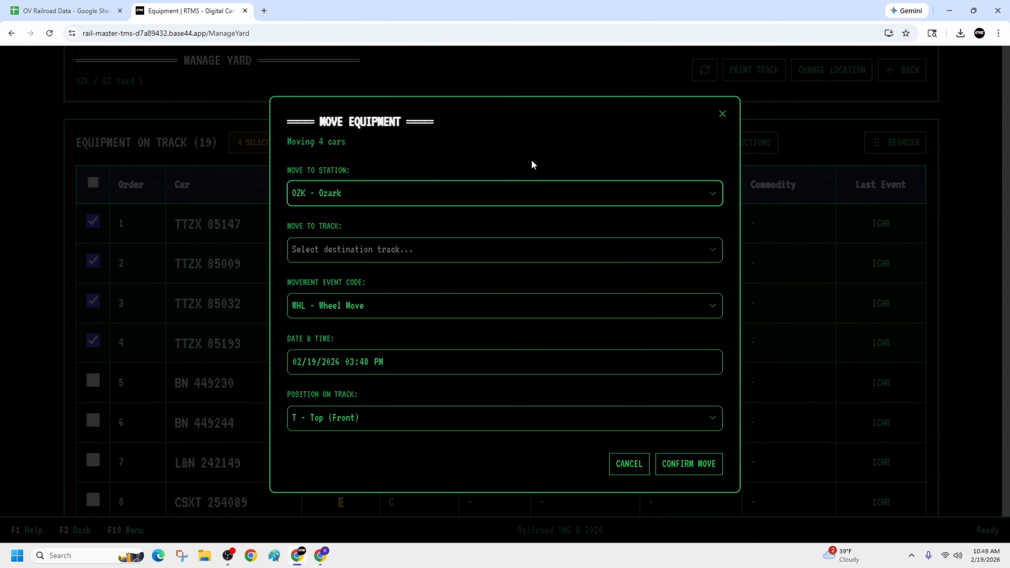
{"action": "left_click", "coordinate": [723, 113]}
{"action": "scroll", "coordinate": [128, 179], "scroll_direction": "up", "scroll_amount": 3}
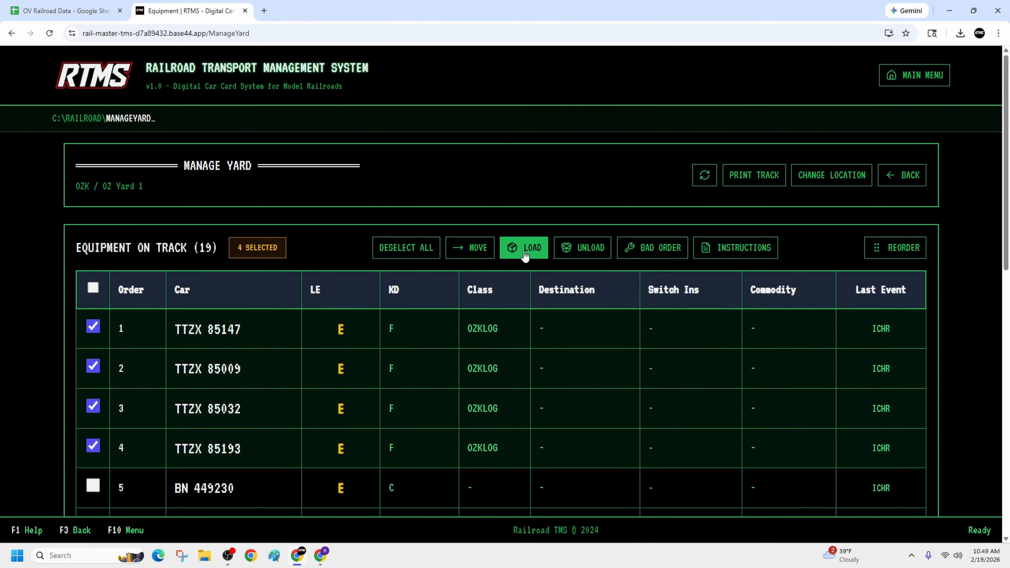
{"action": "scroll", "coordinate": [354, 338], "scroll_direction": "down", "scroll_amount": 3}
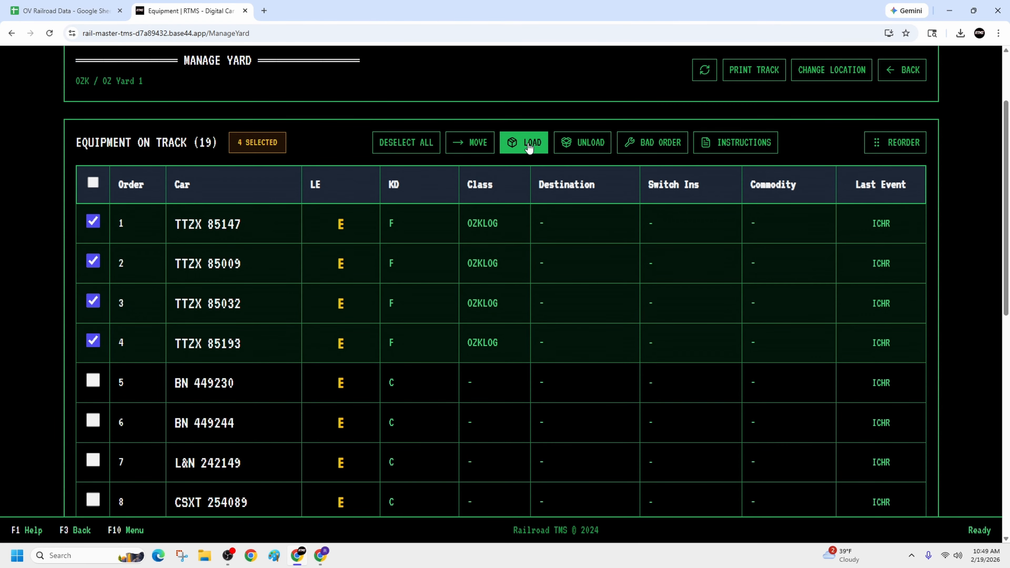
Step: Move the four flatcars to track OZL - Ozark Logging Spur with event code PACT - Placed to Customer Track
{"action": "left_click", "coordinate": [467, 149]}
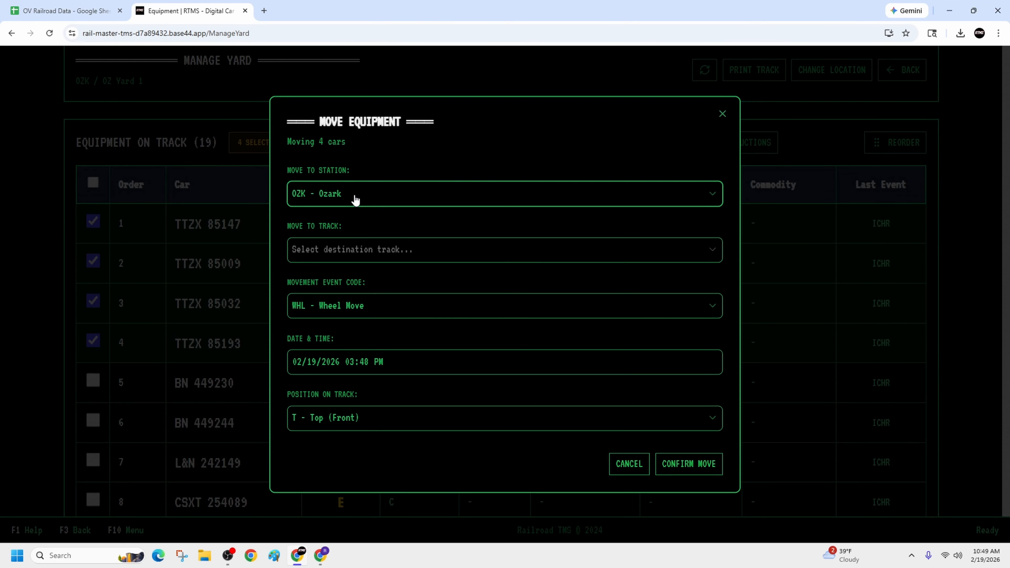
{"action": "left_click", "coordinate": [353, 256]}
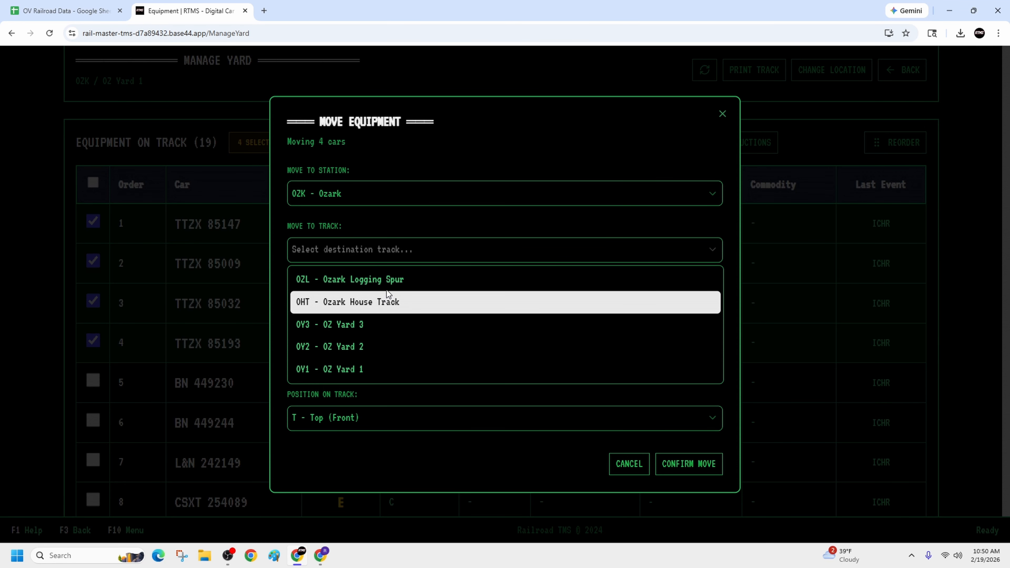
{"action": "left_click", "coordinate": [385, 279]}
{"action": "left_click", "coordinate": [321, 307]}
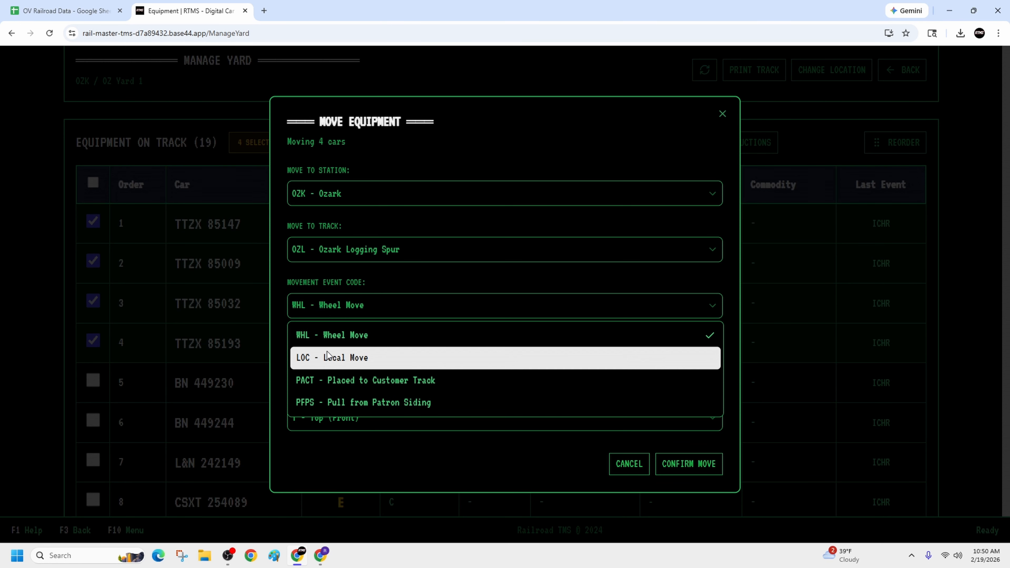
{"action": "left_click", "coordinate": [333, 382]}
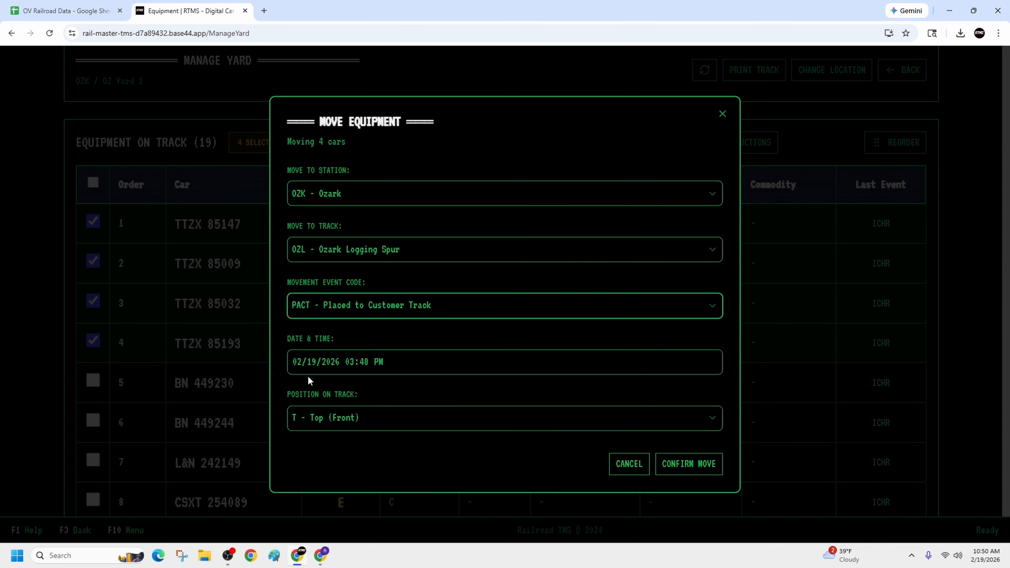
{"action": "left_click", "coordinate": [672, 470]}
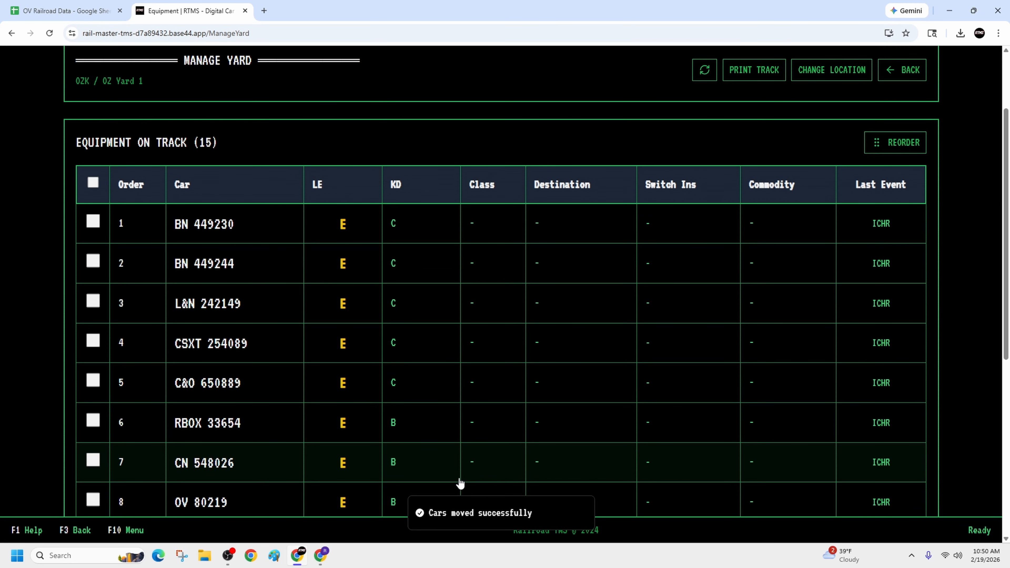
Step: Leave OZ Yard 1 and view the Manage Yard summary of the tracks at Ozark
{"action": "left_click", "coordinate": [902, 70]}
{"action": "scroll", "coordinate": [300, 280], "scroll_direction": "down", "scroll_amount": 6}
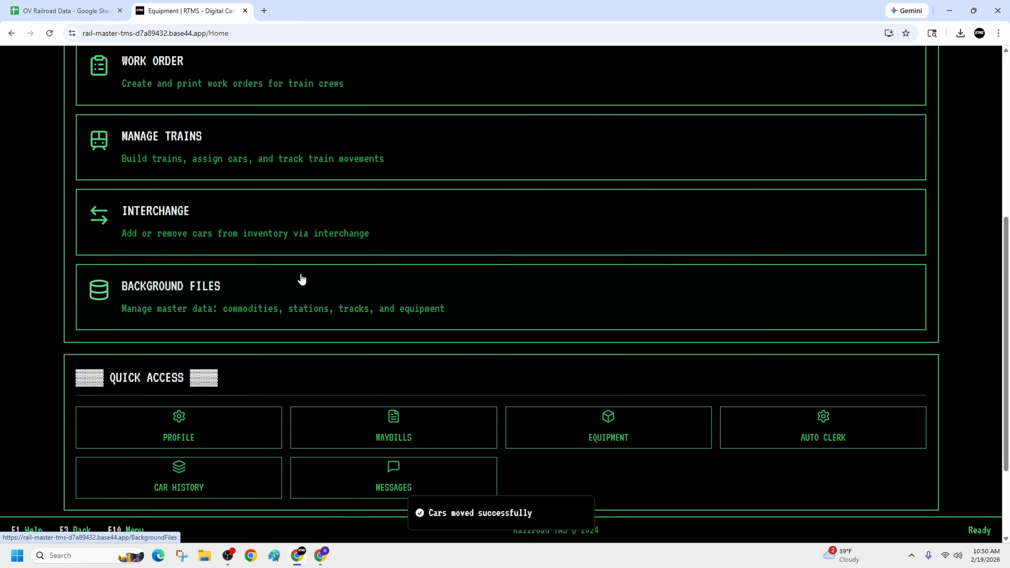
{"action": "scroll", "coordinate": [289, 329], "scroll_direction": "up", "scroll_amount": 5}
{"action": "left_click", "coordinate": [175, 164]}
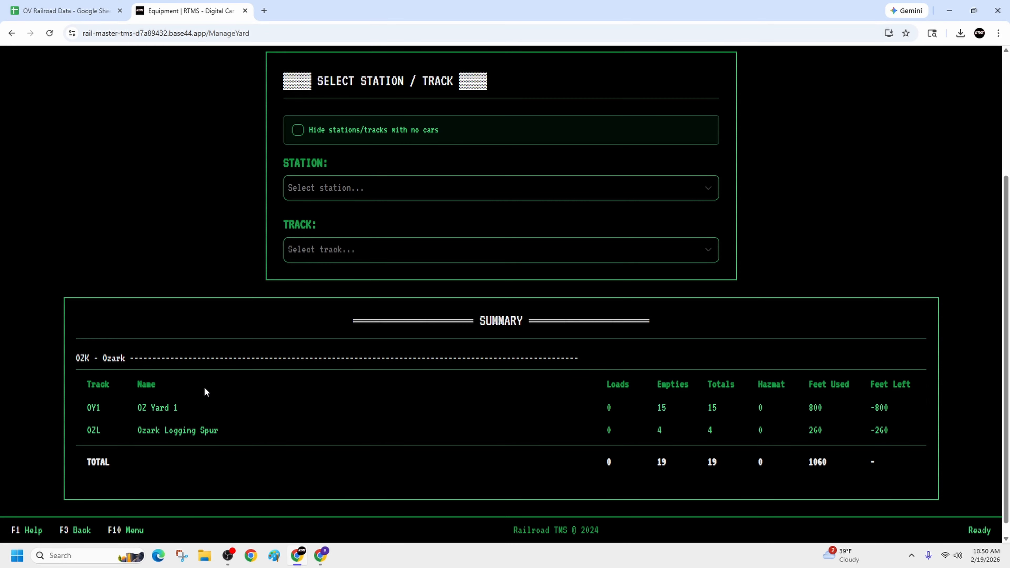
{"action": "scroll", "coordinate": [175, 402], "scroll_direction": "down", "scroll_amount": 1}
{"action": "left_click", "coordinate": [164, 421]}
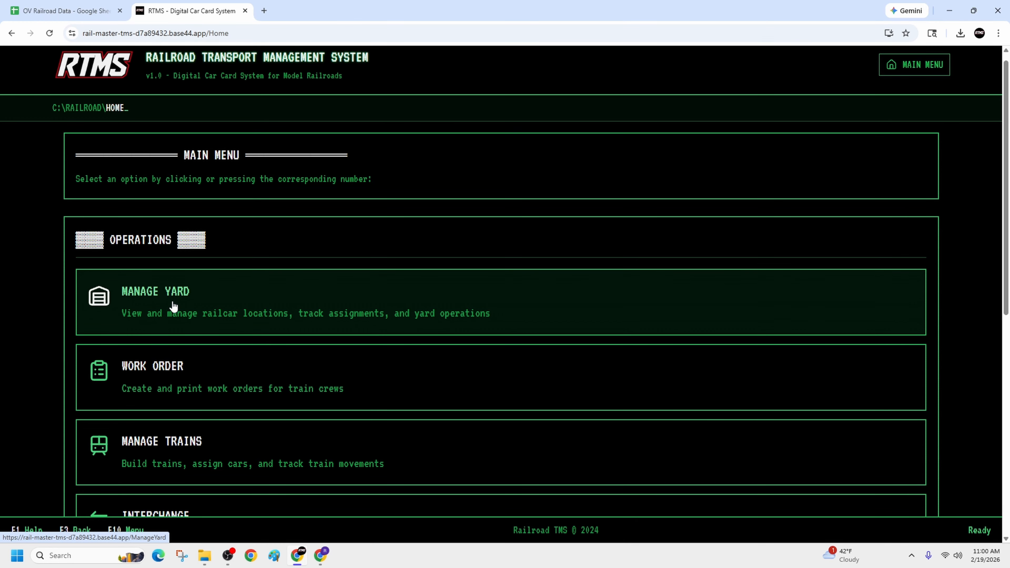
Step: Open the Ozark Logging Spur track from the Manage Yard summary
{"action": "left_click", "coordinate": [177, 302]}
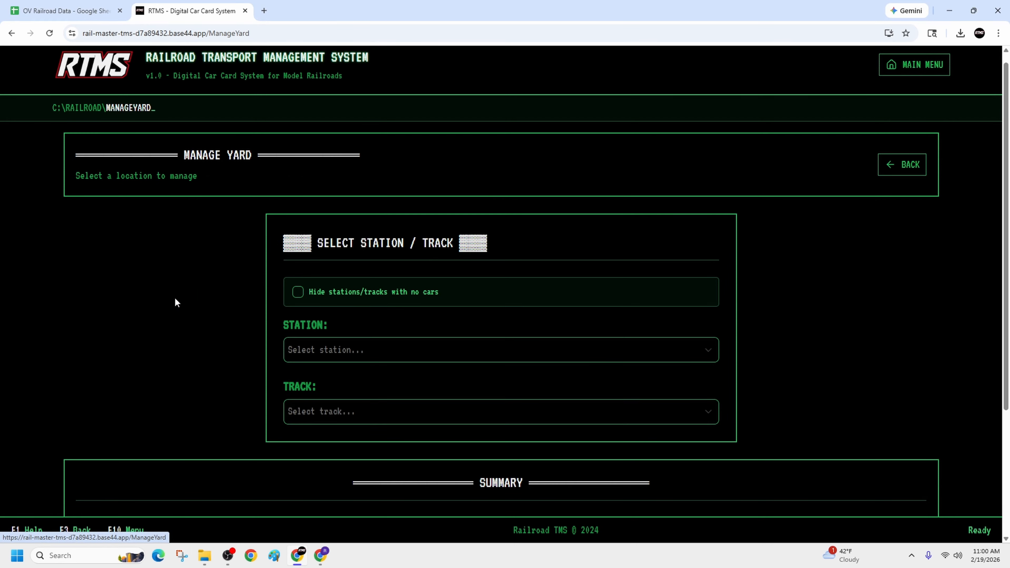
{"action": "scroll", "coordinate": [181, 284], "scroll_direction": "down", "scroll_amount": 4}
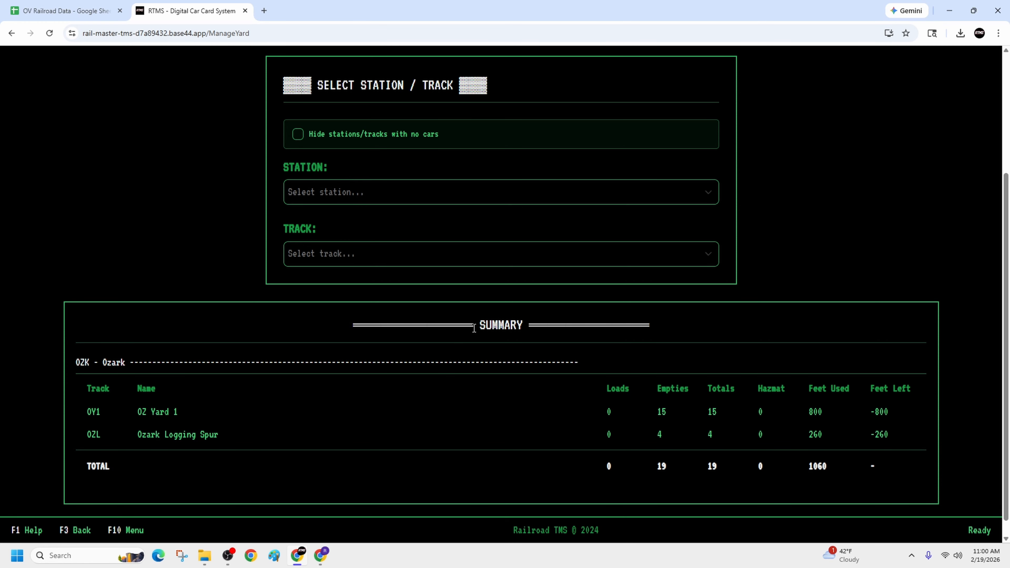
{"action": "left_click", "coordinate": [171, 435]}
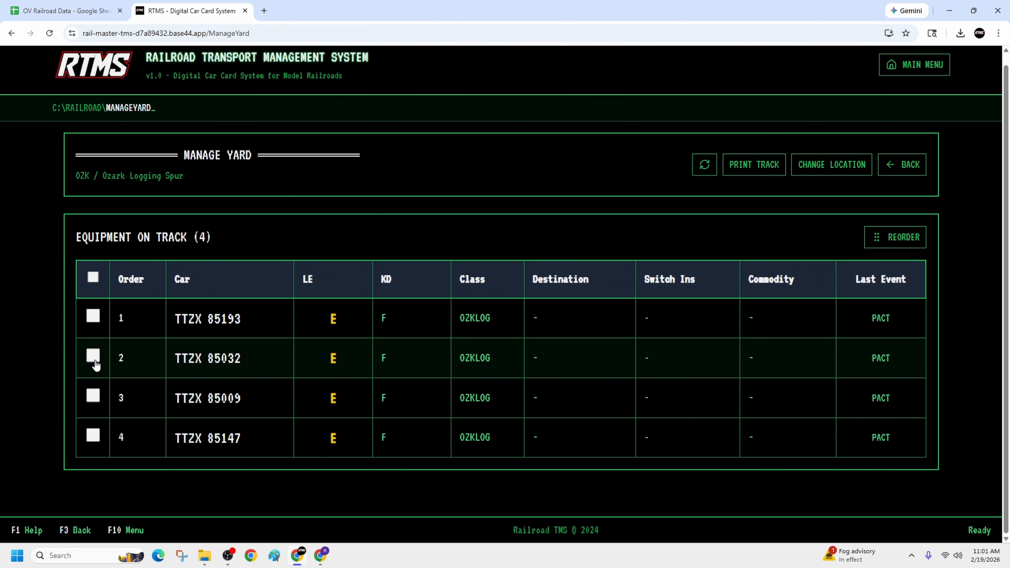
{"action": "left_click", "coordinate": [93, 316]}
{"action": "left_click", "coordinate": [93, 277]}
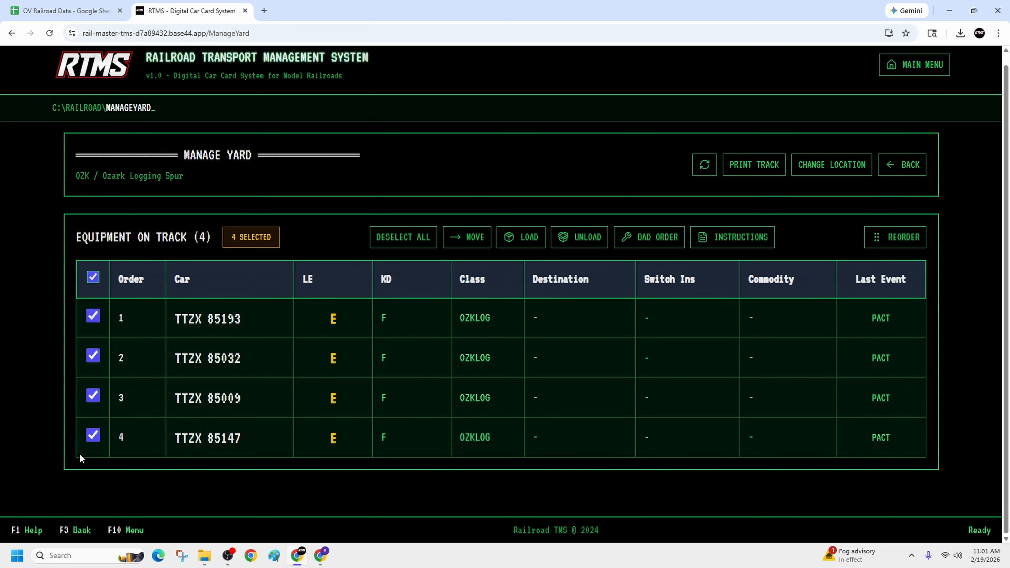
{"action": "left_click", "coordinate": [93, 277]}
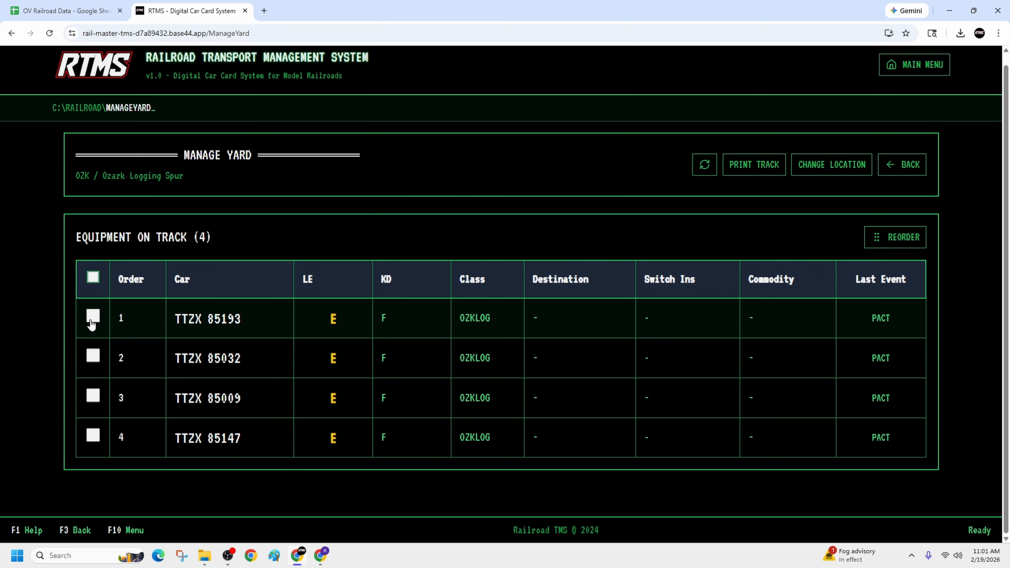
Step: Select flatcar TTZX 85193 for loading, choose to create a new waybill and open its form
{"action": "left_click", "coordinate": [92, 317]}
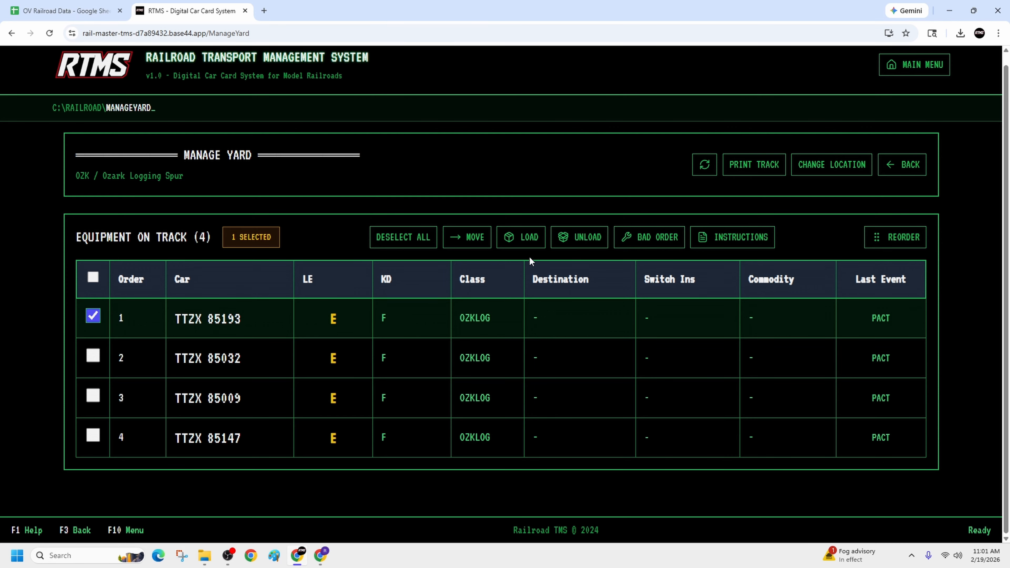
{"action": "left_click", "coordinate": [528, 240]}
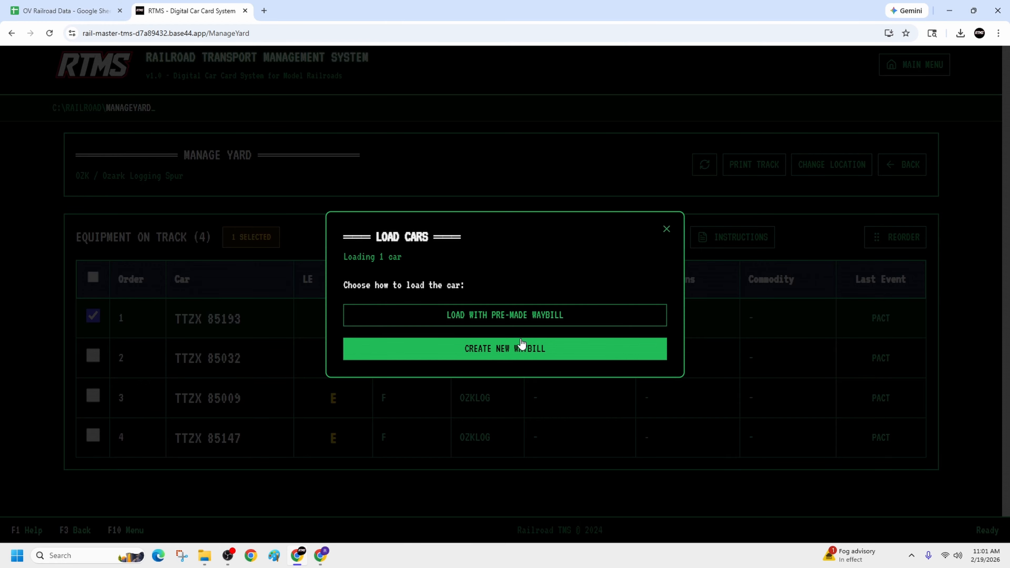
{"action": "left_click", "coordinate": [519, 349]}
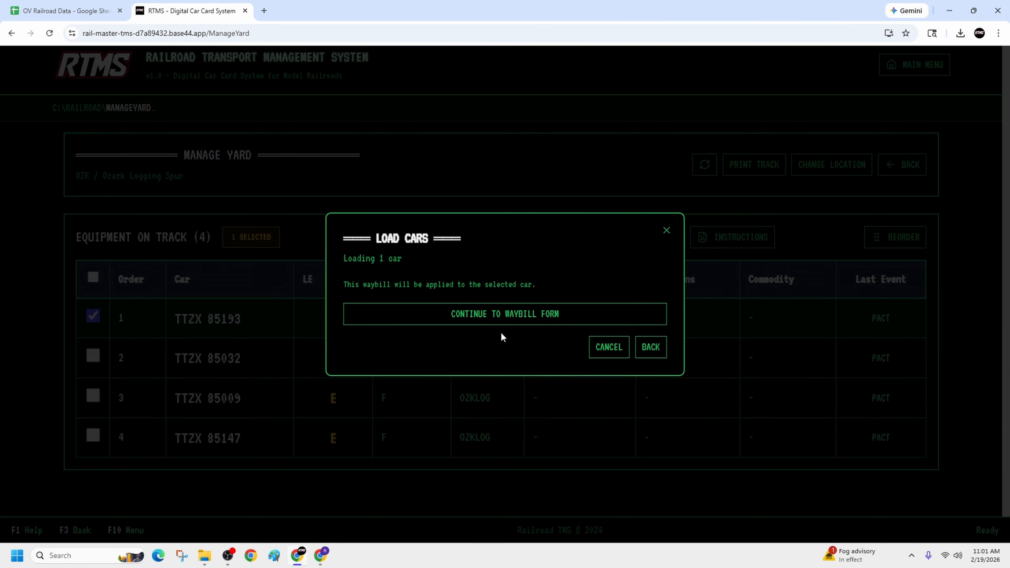
{"action": "left_click", "coordinate": [495, 312]}
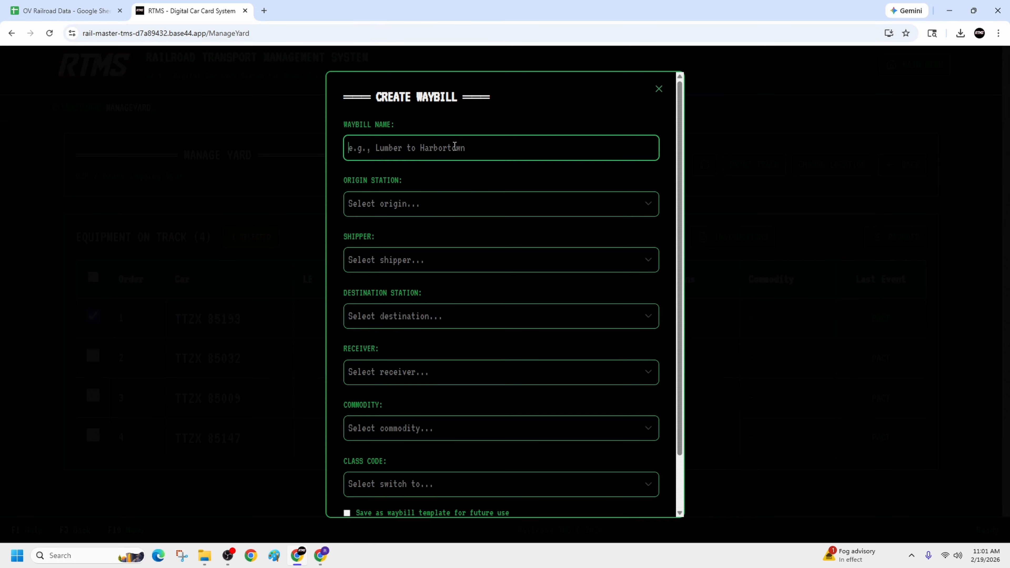
Step: Look through the waybill form's fields and enable saving it as a waybill template for future use
{"action": "scroll", "coordinate": [477, 302], "scroll_direction": "down", "scroll_amount": 3}
{"action": "scroll", "coordinate": [433, 401], "scroll_direction": "up", "scroll_amount": 3}
{"action": "scroll", "coordinate": [390, 354], "scroll_direction": "down", "scroll_amount": 3}
{"action": "scroll", "coordinate": [398, 159], "scroll_direction": "up", "scroll_amount": 3}
{"action": "scroll", "coordinate": [465, 317], "scroll_direction": "down", "scroll_amount": 2}
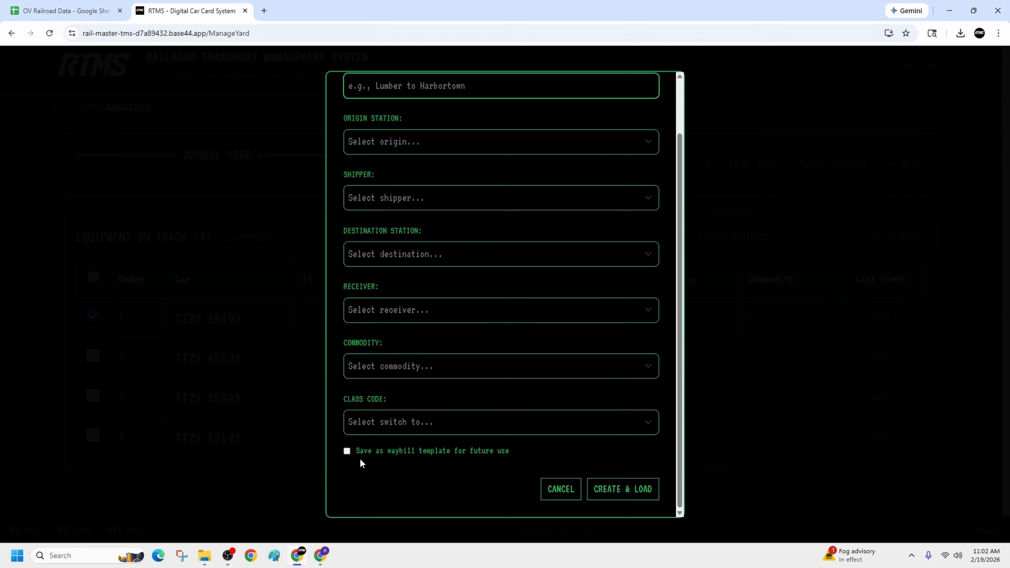
{"action": "left_click", "coordinate": [346, 451]}
{"action": "scroll", "coordinate": [549, 419], "scroll_direction": "up", "scroll_amount": 2}
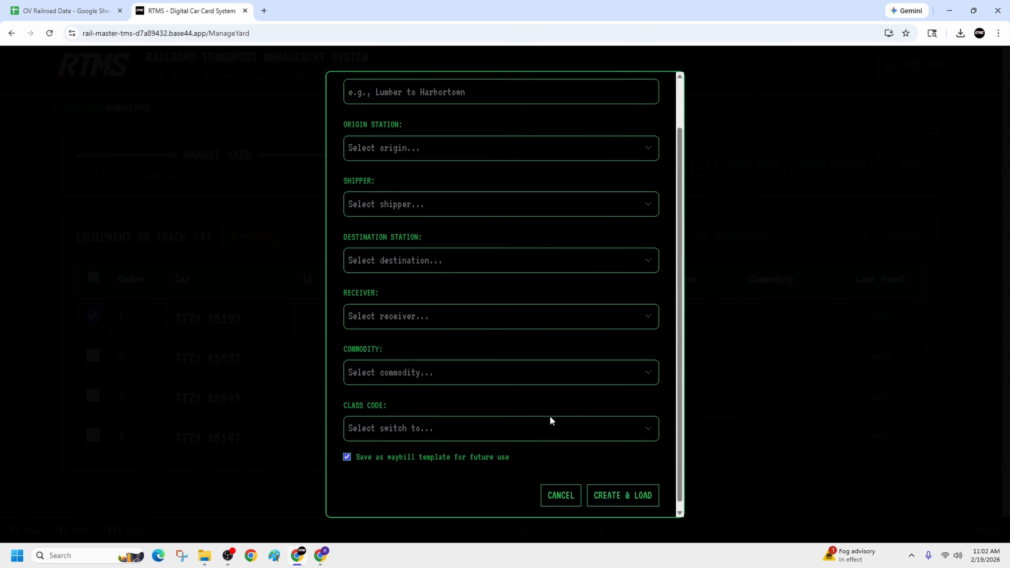
{"action": "left_click", "coordinate": [417, 154]}
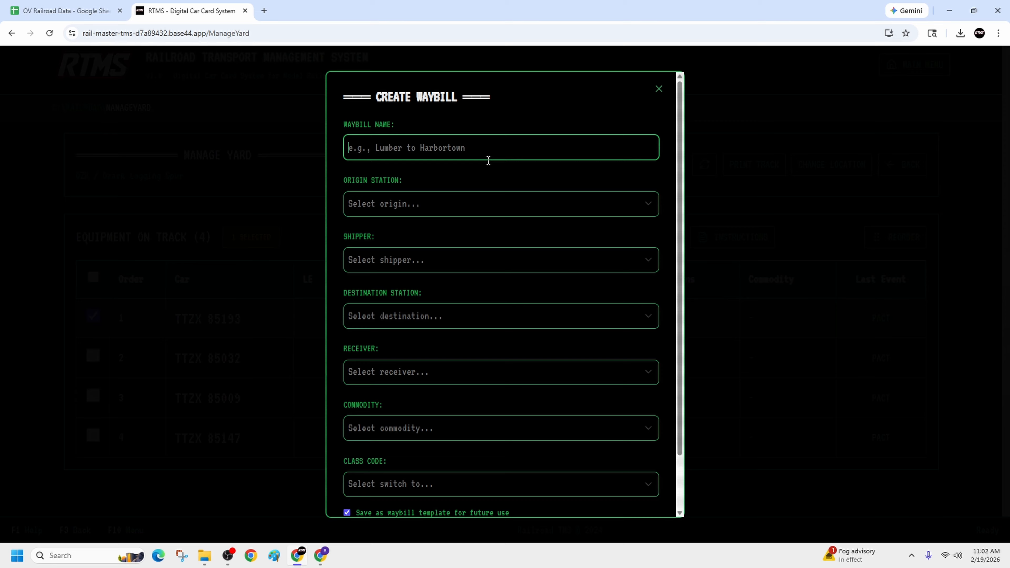
{"action": "type", "text": "Logg"}
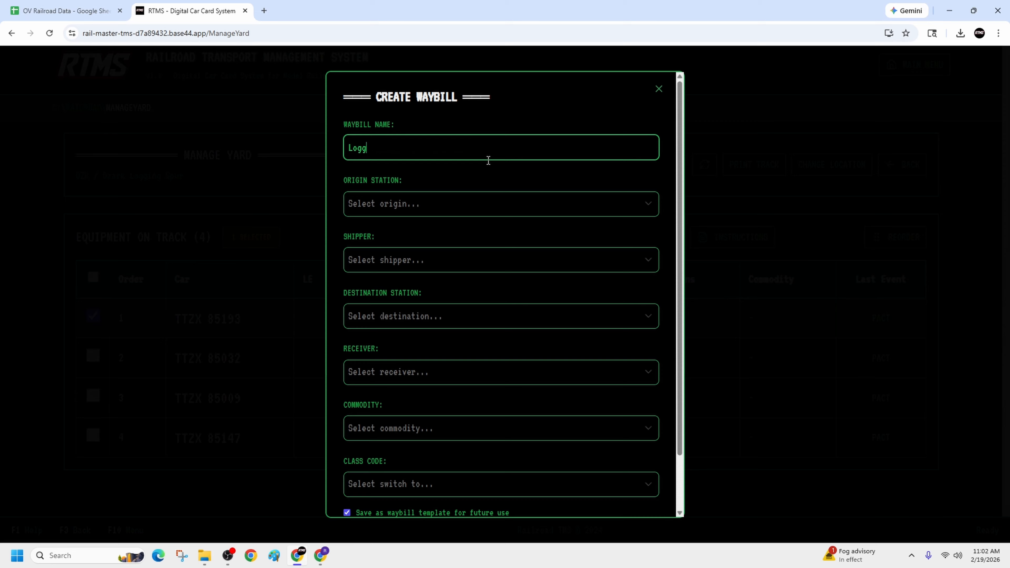
{"action": "key", "text": "BackSpace"}
{"action": "type", "text": "s to River Tow"}
{"action": "key", "text": "BackSpace"}
{"action": "key", "text": "BackSpace"}
{"action": "type", "text": "Town"}
{"action": "key", "text": "Tab"}
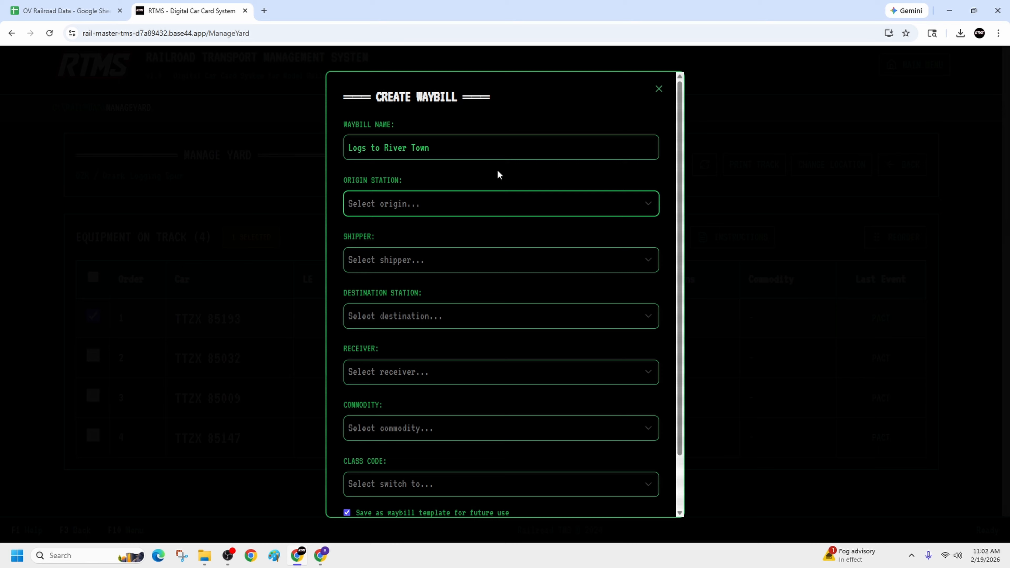
{"action": "left_click", "coordinate": [431, 208]}
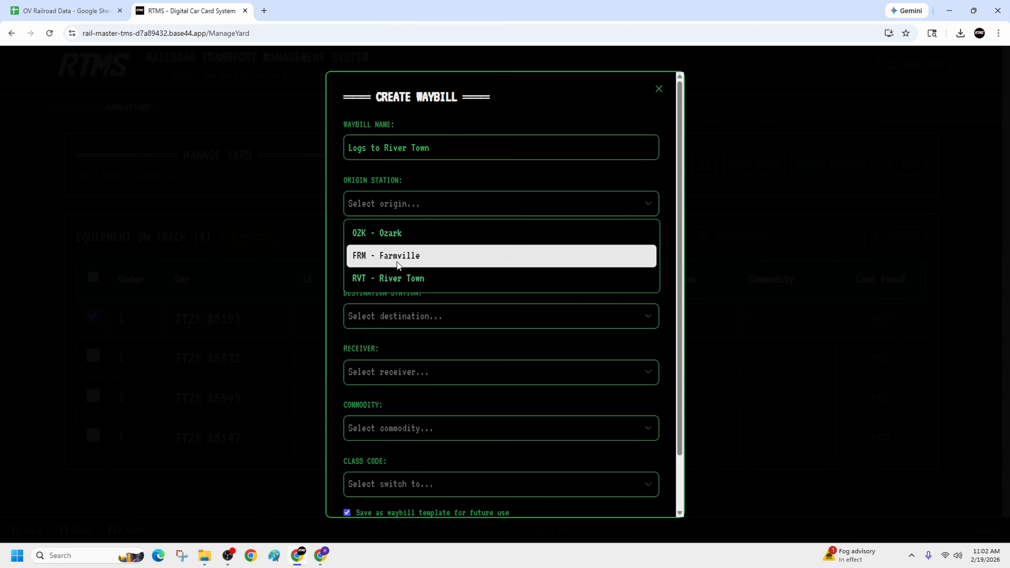
{"action": "left_click", "coordinate": [396, 279]}
{"action": "left_click", "coordinate": [404, 264]}
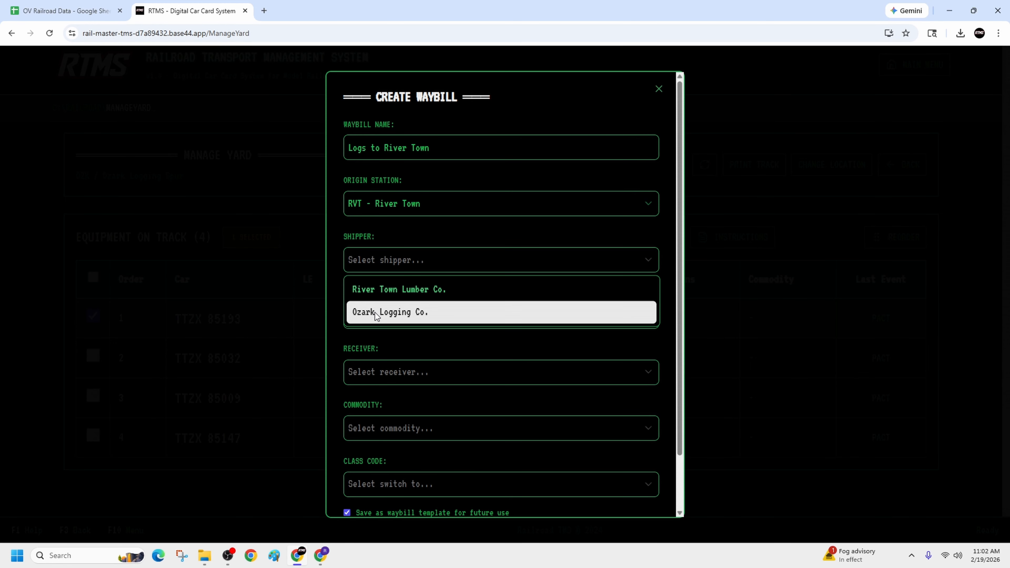
{"action": "left_click", "coordinate": [418, 311]}
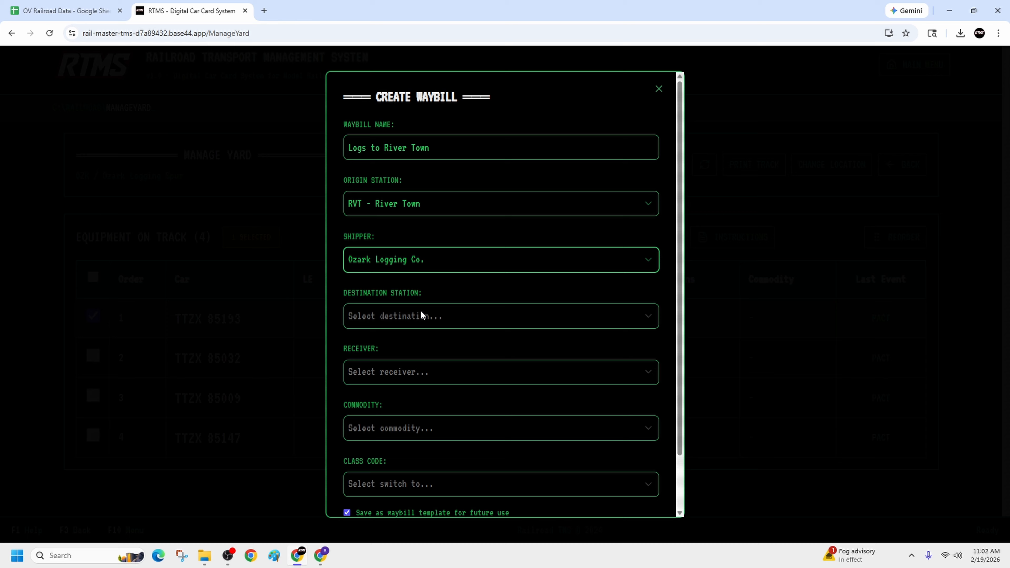
{"action": "left_click", "coordinate": [385, 317]}
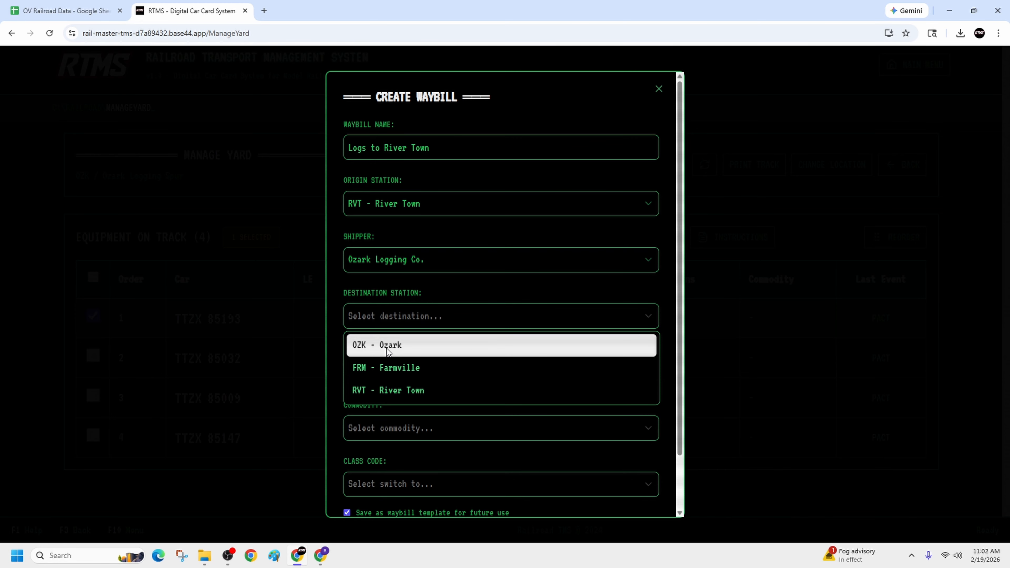
{"action": "left_click", "coordinate": [385, 390]}
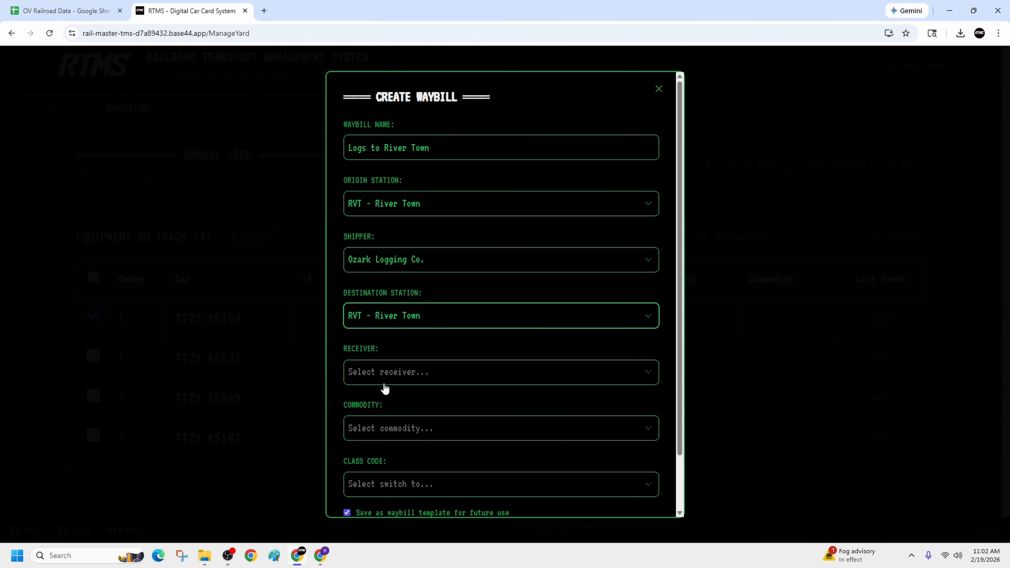
{"action": "left_click", "coordinate": [394, 214]}
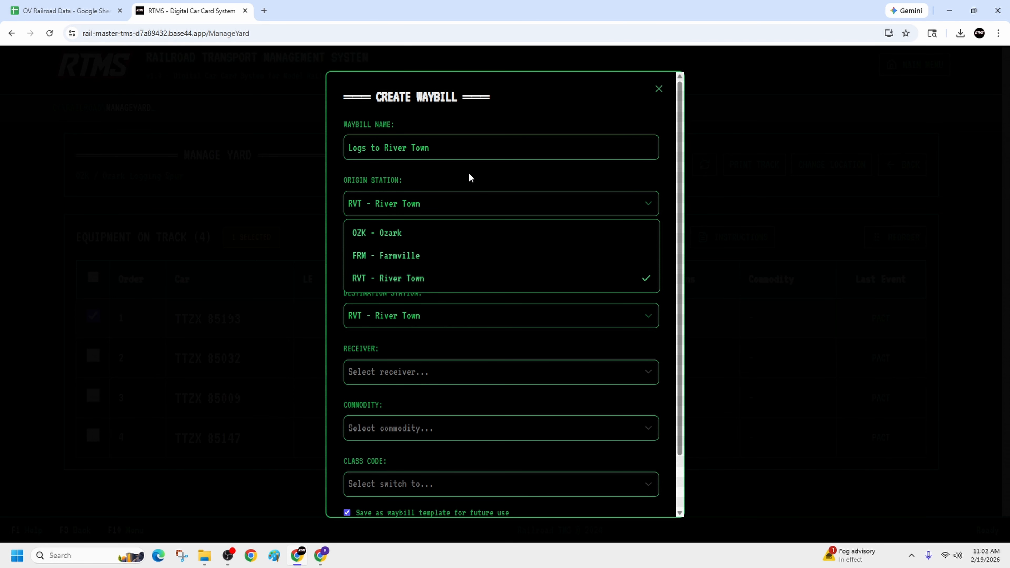
{"action": "left_click", "coordinate": [451, 178]}
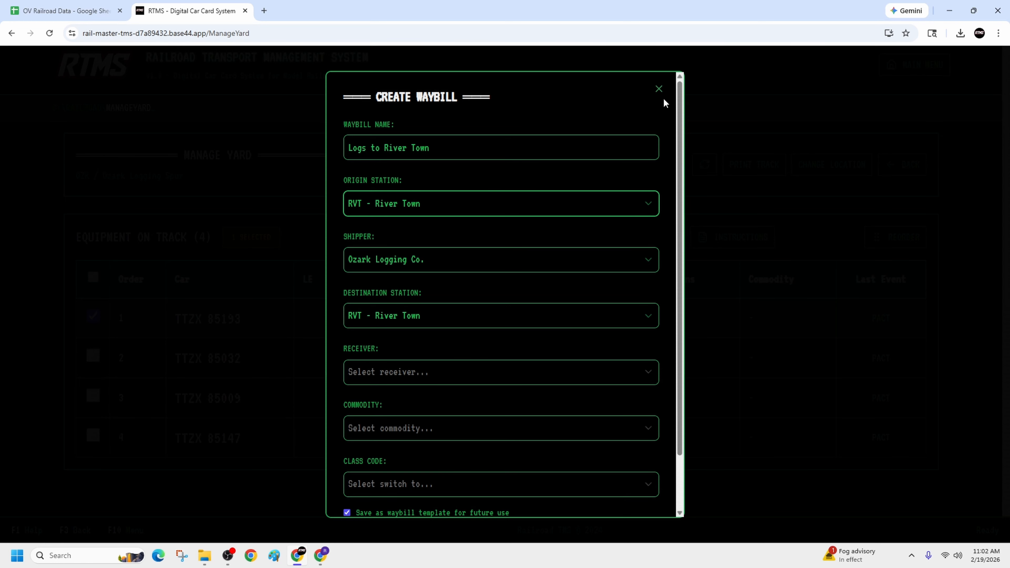
{"action": "left_click", "coordinate": [658, 88]}
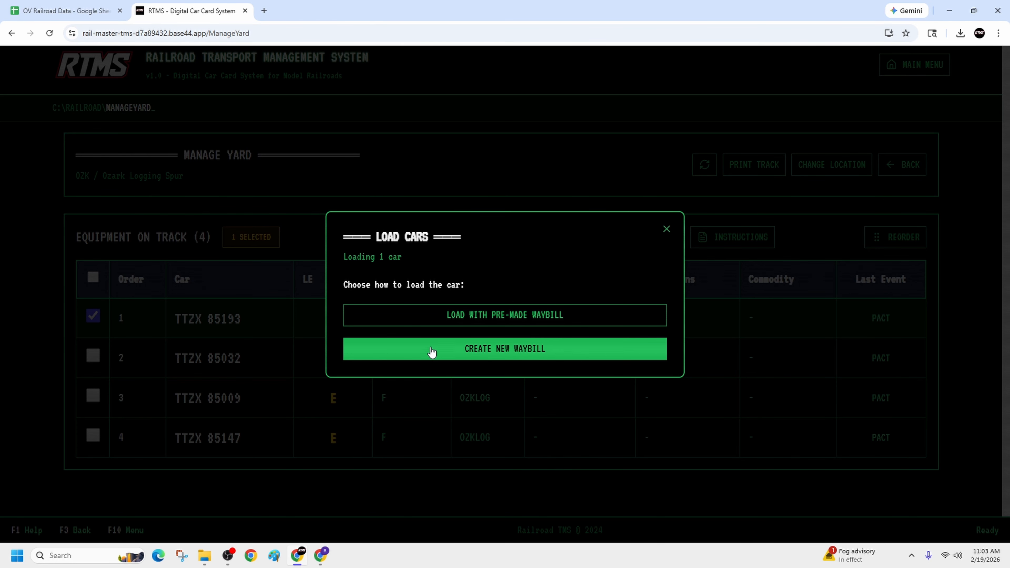
Step: Open a new waybill form for flatcar TTZX 85193 and make sure it is set to save as a template
{"action": "left_click", "coordinate": [562, 353]}
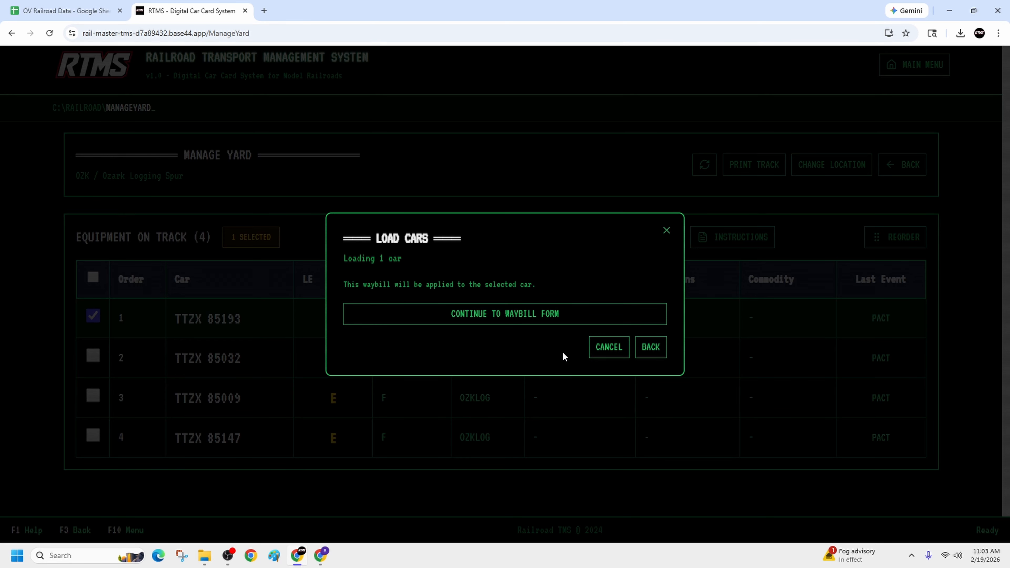
{"action": "left_click", "coordinate": [499, 316]}
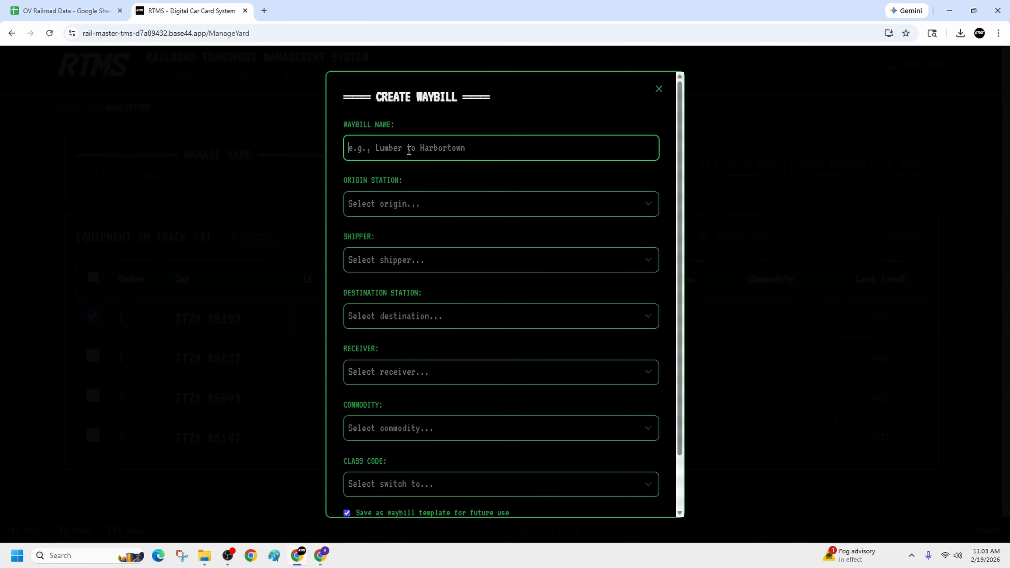
{"action": "scroll", "coordinate": [386, 159], "scroll_direction": "down", "scroll_amount": 2}
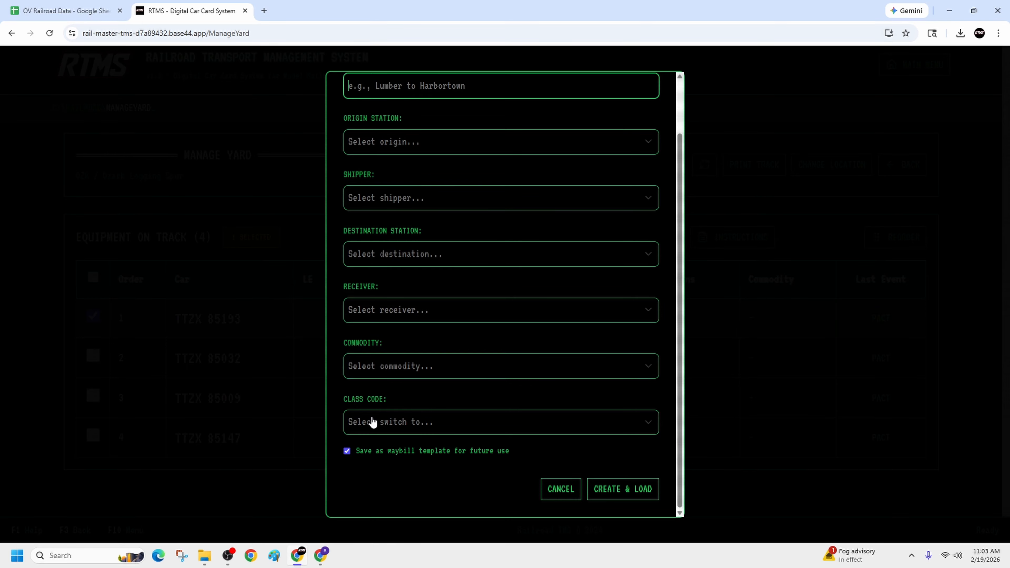
{"action": "left_click", "coordinate": [345, 452]}
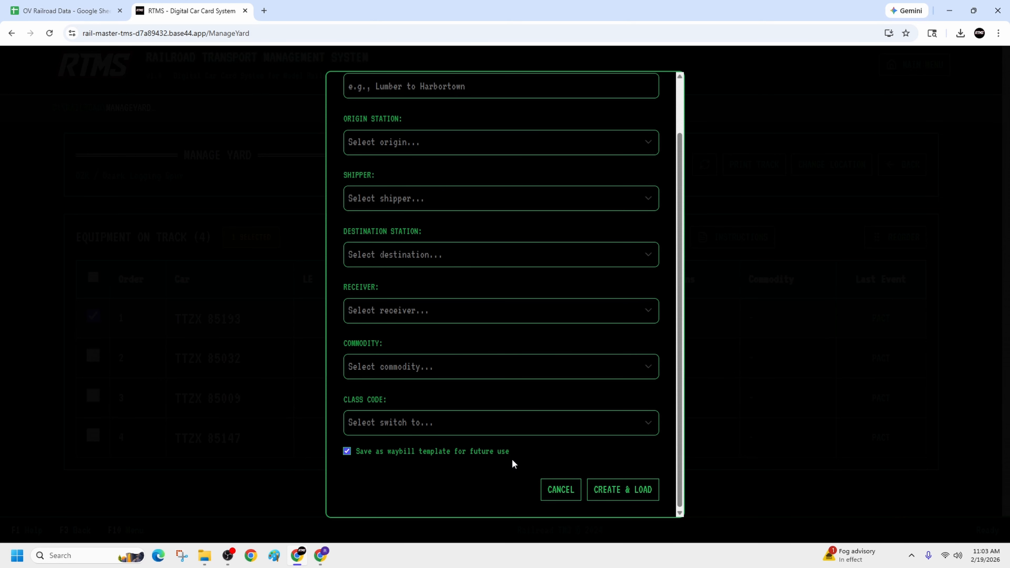
{"action": "scroll", "coordinate": [505, 461], "scroll_direction": "up", "scroll_amount": 2}
Step: Name the waybill "Logs to River Town"
{"action": "left_click", "coordinate": [396, 142]}
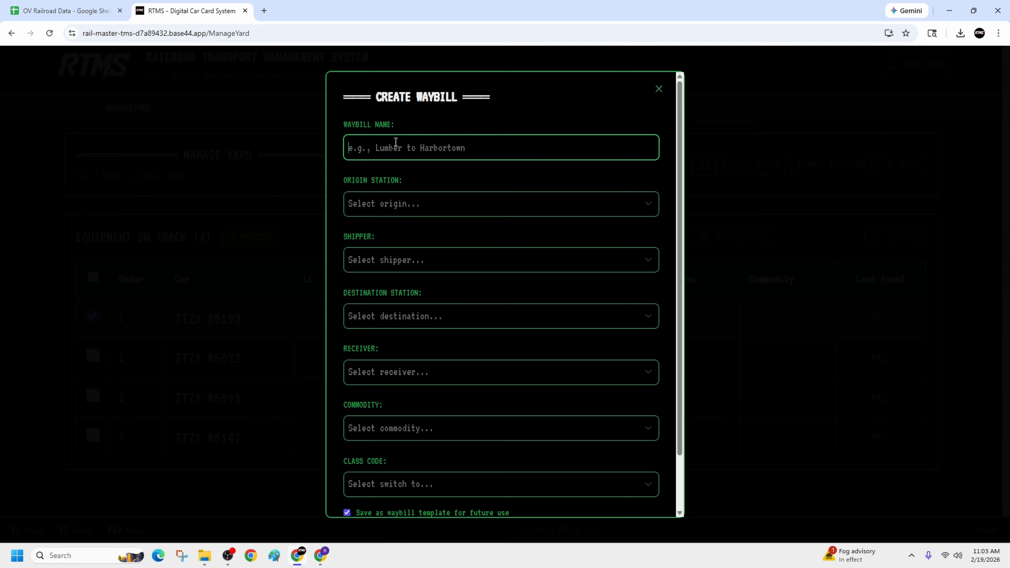
{"action": "type", "text": "River"}
{"action": "key", "text": "BackSpace"}
{"action": "key", "text": "BackSpace"}
{"action": "key", "text": "BackSpace"}
{"action": "key", "text": "BackSpace"}
{"action": "key", "text": "BackSpace"}
{"action": "key", "text": "BackSpace"}
{"action": "type", "text": "Logs to River Town"}
Step: Set the waybill's origin station to OZK - Ozark and its shipper to Ozark Logging Co
{"action": "left_click", "coordinate": [415, 206]}
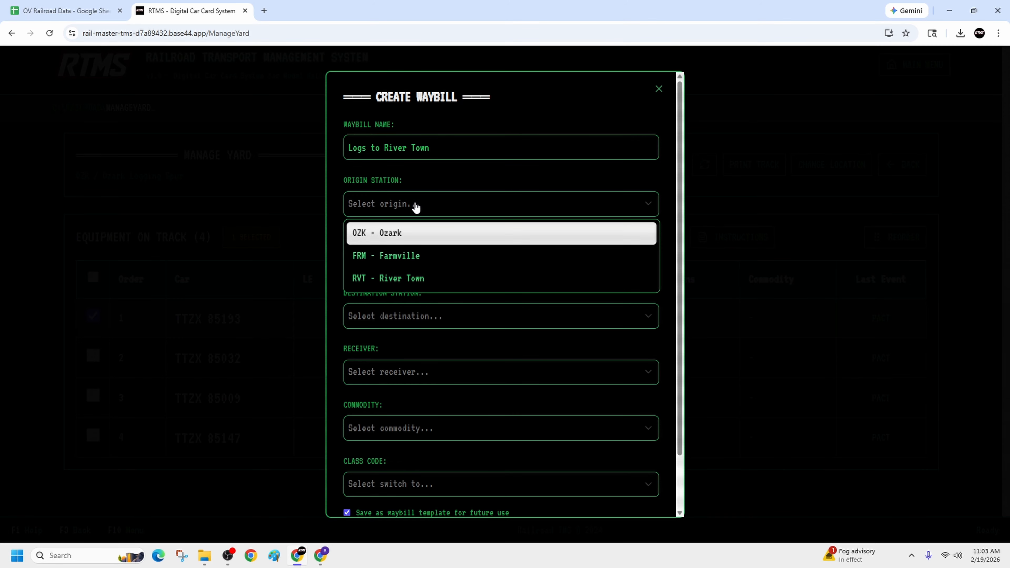
{"action": "left_click", "coordinate": [389, 237]}
{"action": "left_click", "coordinate": [390, 266]}
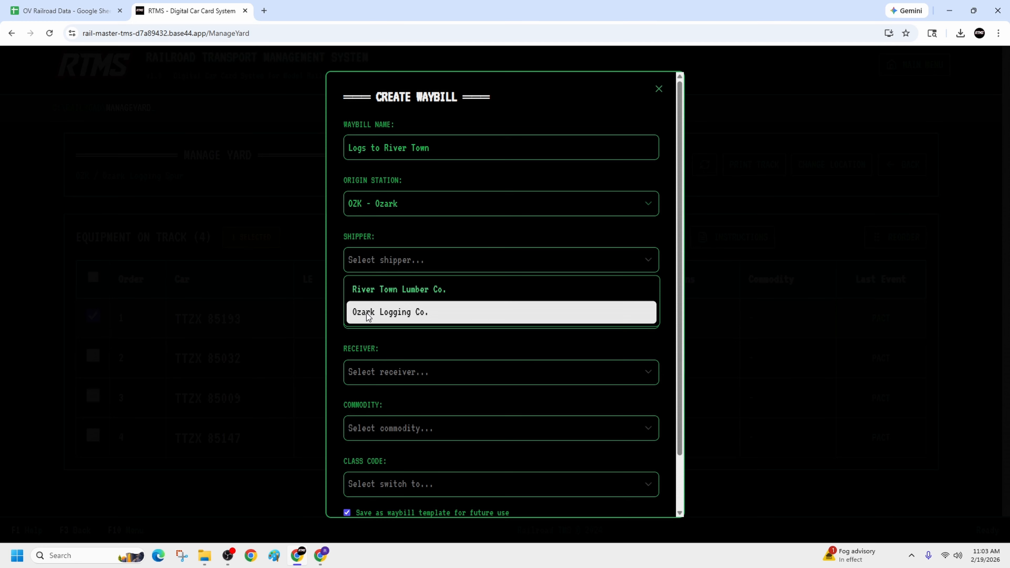
{"action": "left_click", "coordinate": [394, 313]}
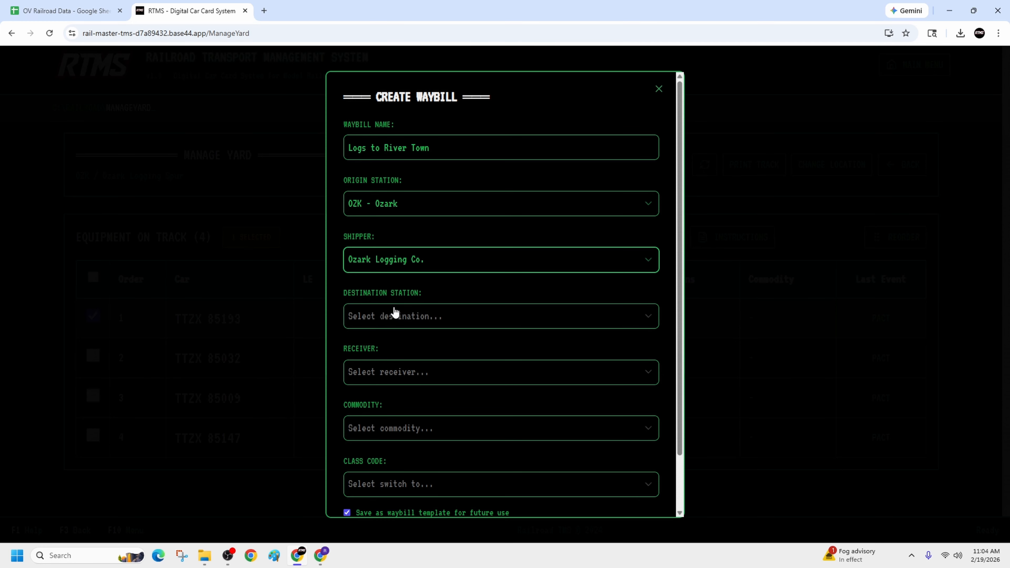
Step: Set the waybill's destination station to RVT - River Town and its receiver to River Town Lumber Co
{"action": "left_click", "coordinate": [375, 321]}
{"action": "left_click", "coordinate": [396, 391]}
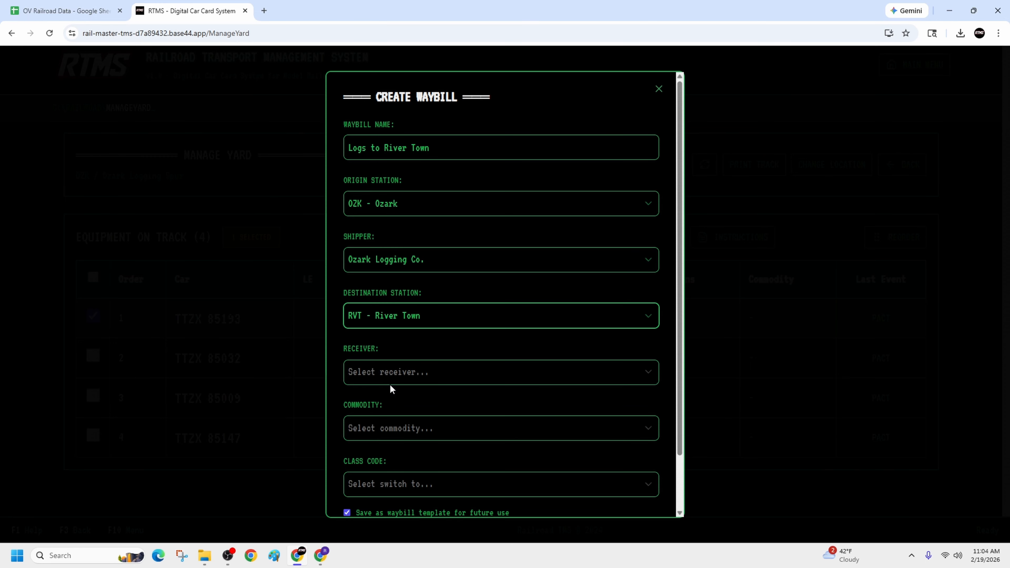
{"action": "left_click", "coordinate": [377, 375]}
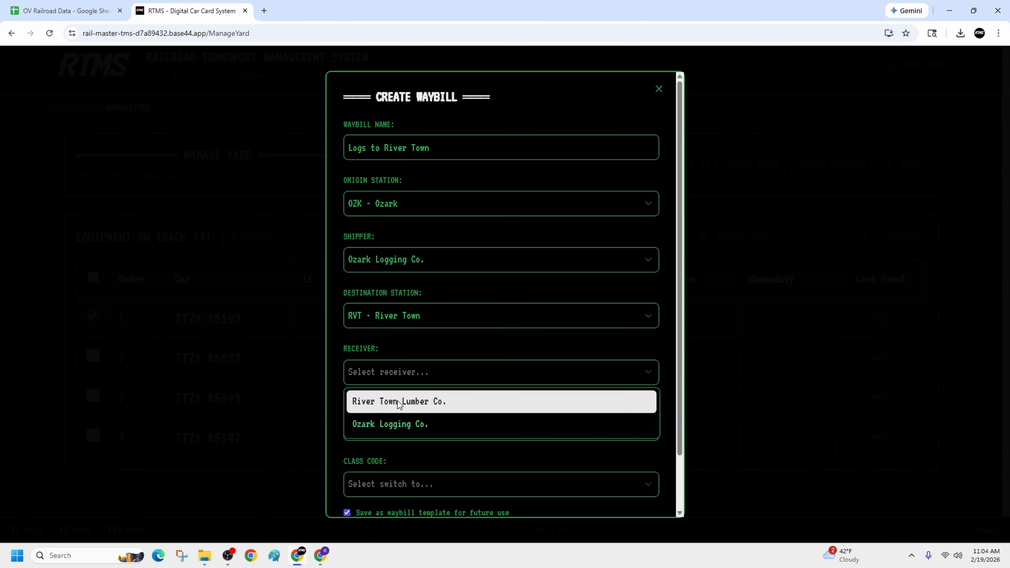
{"action": "left_click", "coordinate": [410, 402]}
Step: Set the waybill's commodity to LUMBER - Lumber / Logs / Wood
{"action": "scroll", "coordinate": [392, 340], "scroll_direction": "down", "scroll_amount": 2}
{"action": "left_click", "coordinate": [408, 371]}
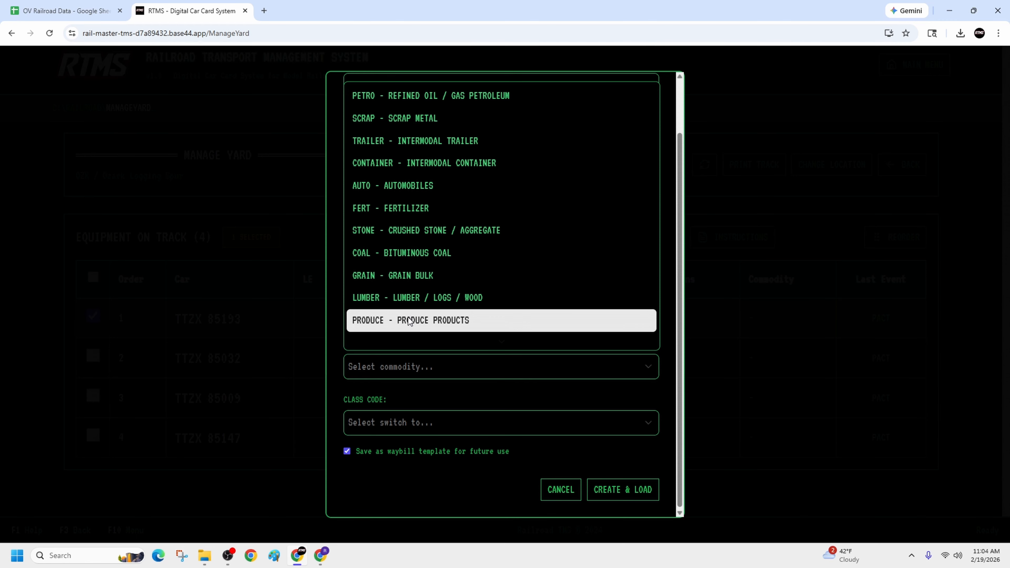
{"action": "scroll", "coordinate": [400, 318], "scroll_direction": "down", "scroll_amount": 2}
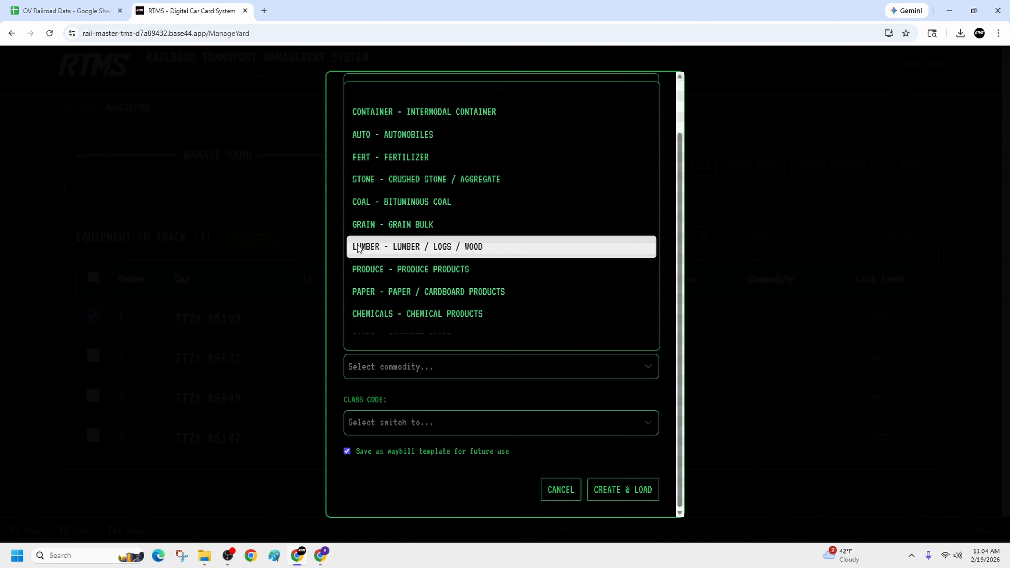
{"action": "left_click", "coordinate": [414, 250]}
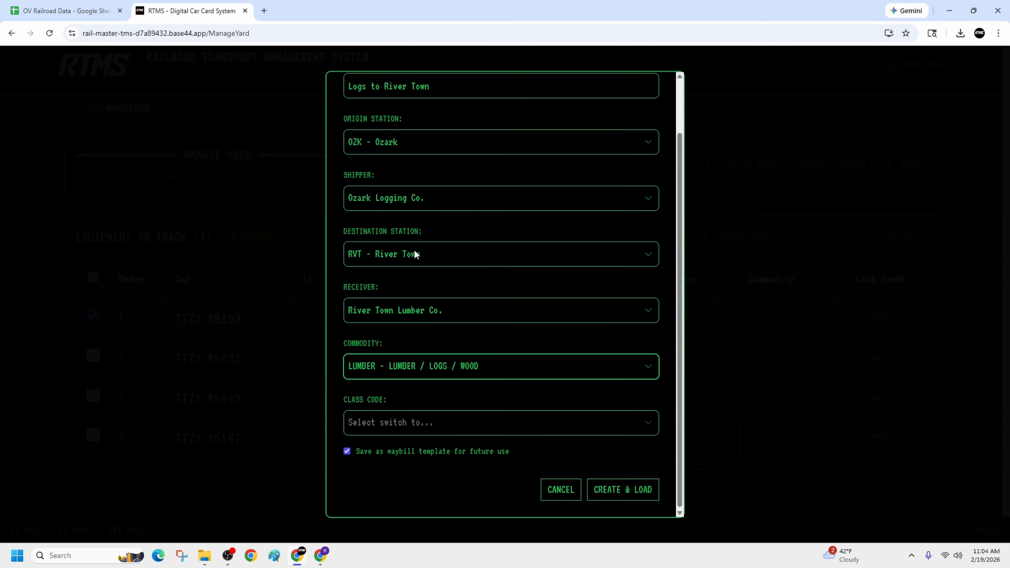
Step: Assign class code RVTLUM - River Town Lumber Co., create the waybill and load the flatcar with it
{"action": "left_click", "coordinate": [401, 429]}
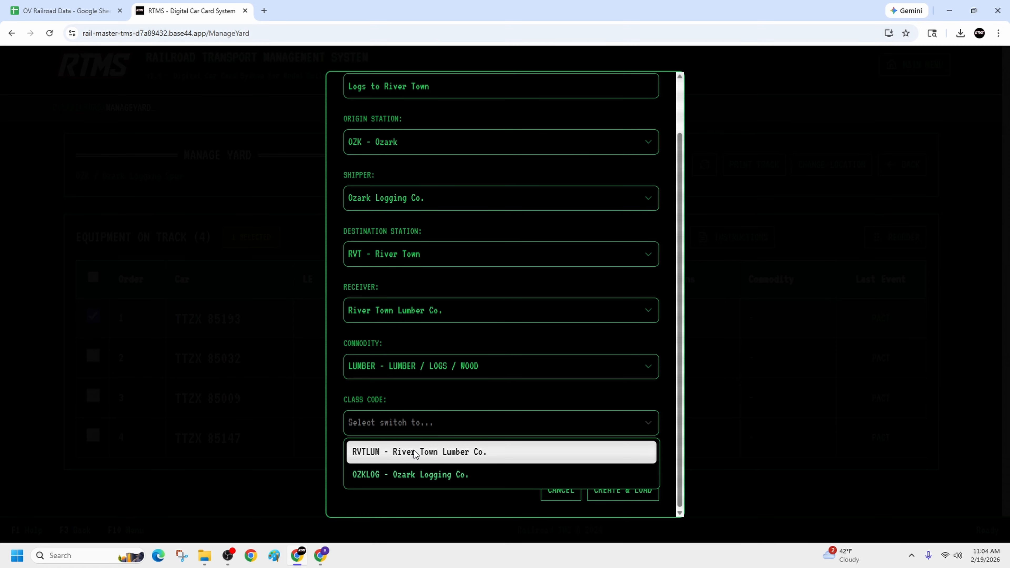
{"action": "left_click", "coordinate": [440, 453]}
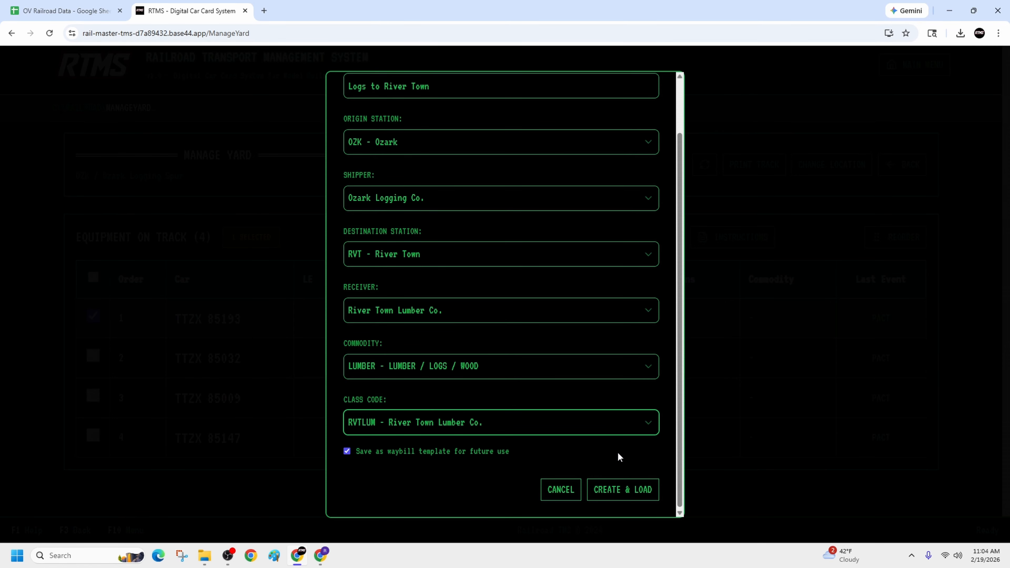
{"action": "left_click", "coordinate": [630, 491]}
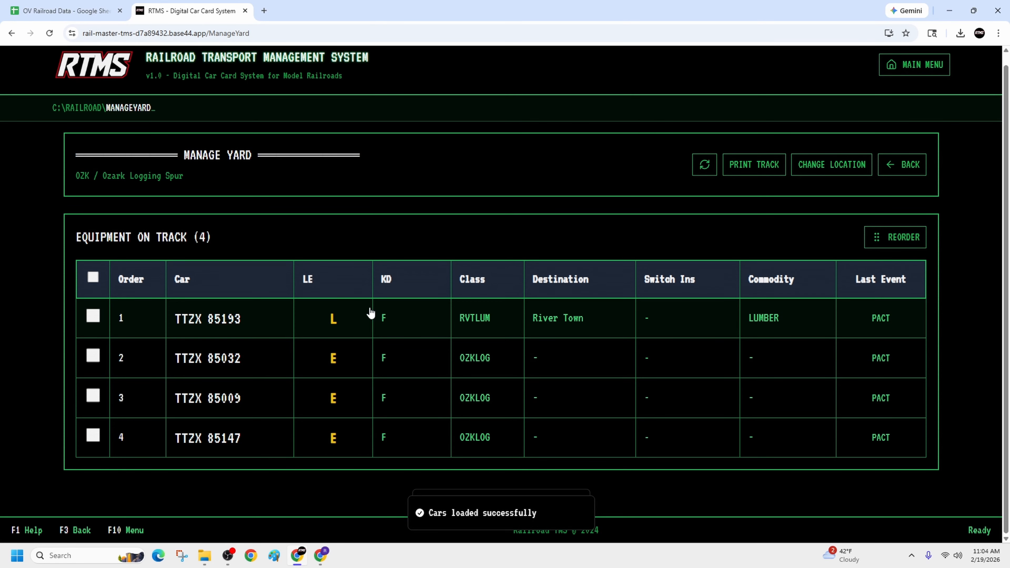
Step: Preview the printed track report for Ozark Logging Spur, examine the entry for TTZX 85193 and cancel printing
{"action": "left_click", "coordinate": [766, 172]}
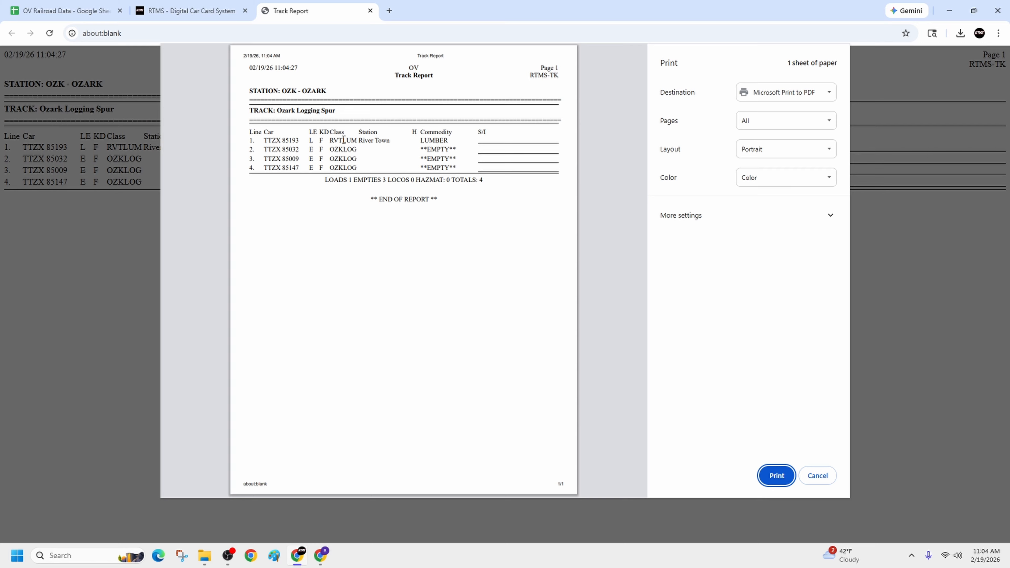
{"action": "left_click_drag", "start_coordinate": [308, 139], "coordinate": [448, 140]}
{"action": "left_click", "coordinate": [448, 139]}
{"action": "left_click", "coordinate": [817, 475]}
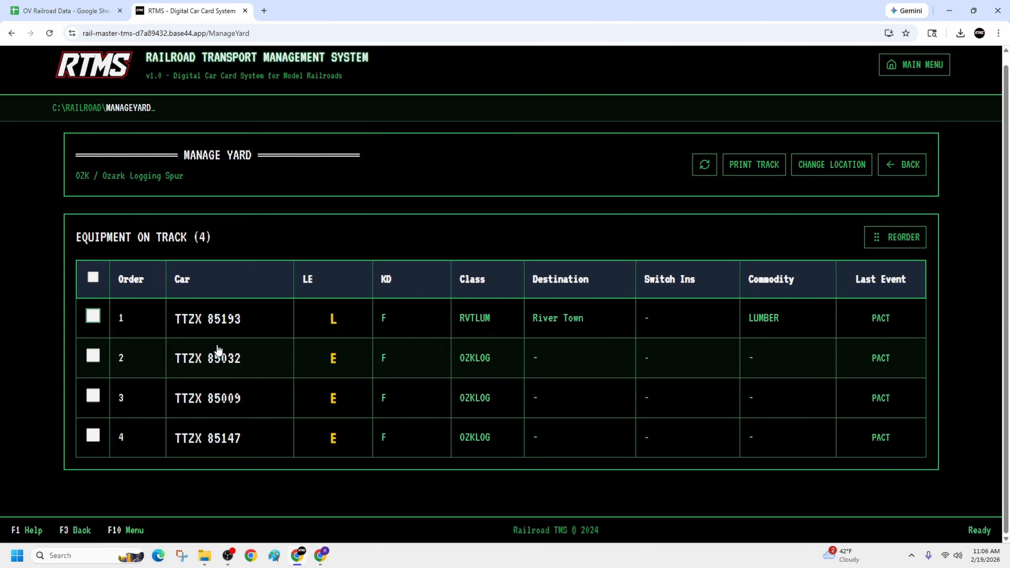
Step: Load flatcars TTZX 85032, TTZX 85009 and TTZX 85147 with the pre-made waybill Logs to River Town
{"action": "left_click", "coordinate": [94, 357]}
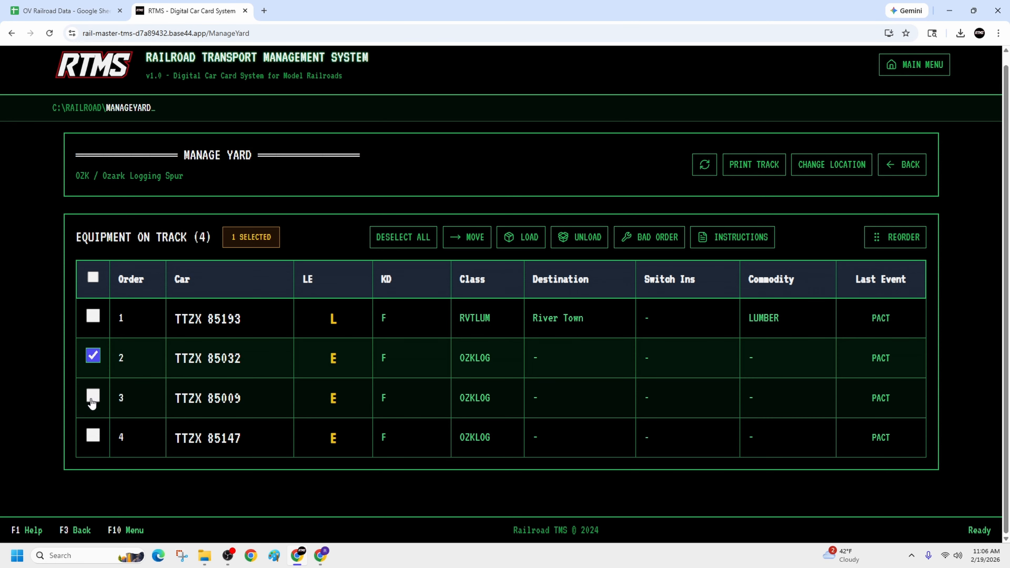
{"action": "left_click", "coordinate": [94, 397]}
{"action": "left_click", "coordinate": [94, 436]}
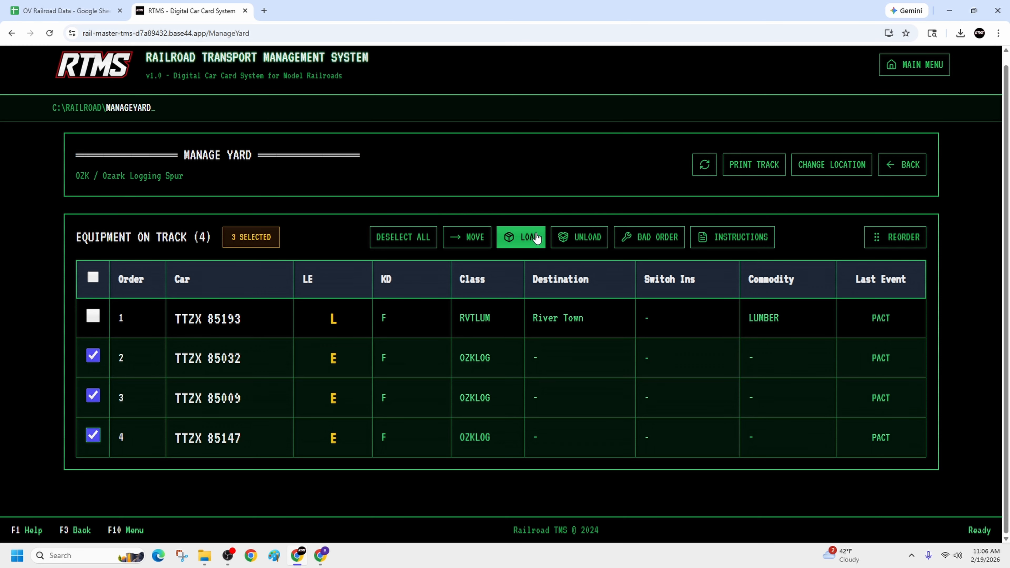
{"action": "left_click", "coordinate": [525, 237]}
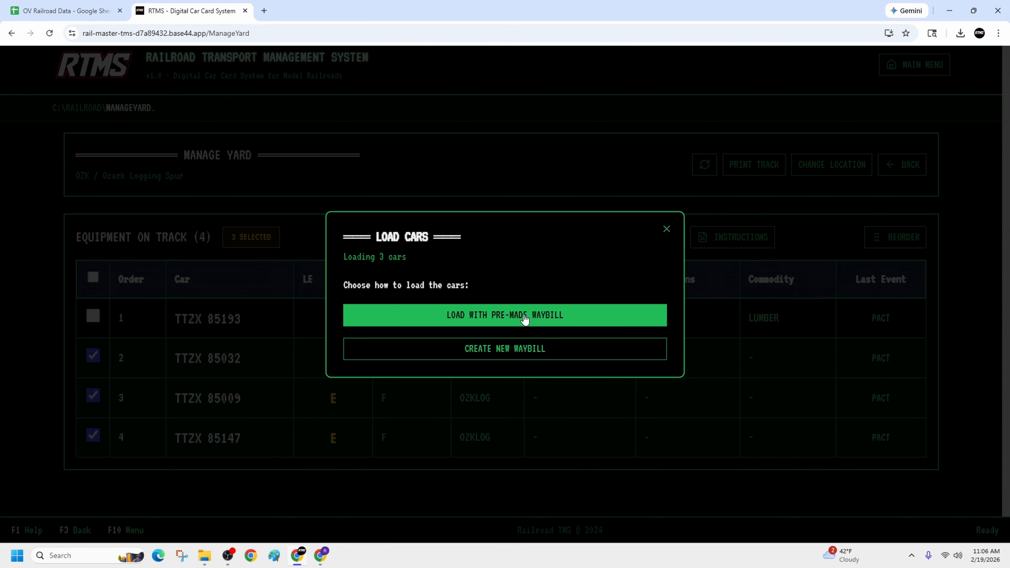
{"action": "left_click", "coordinate": [524, 327]}
{"action": "left_click", "coordinate": [436, 318]}
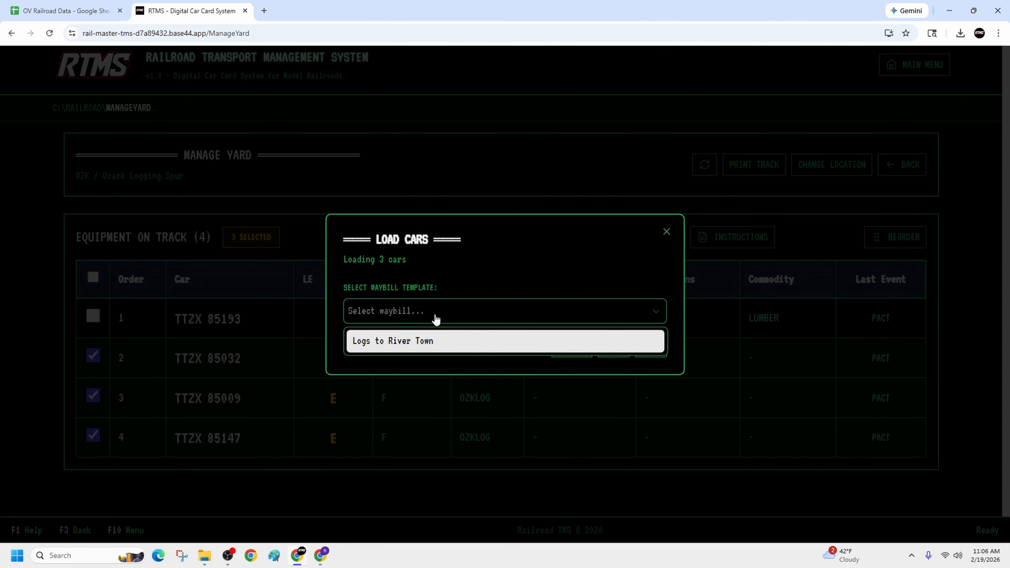
{"action": "left_click", "coordinate": [393, 341]}
{"action": "left_click", "coordinate": [651, 346]}
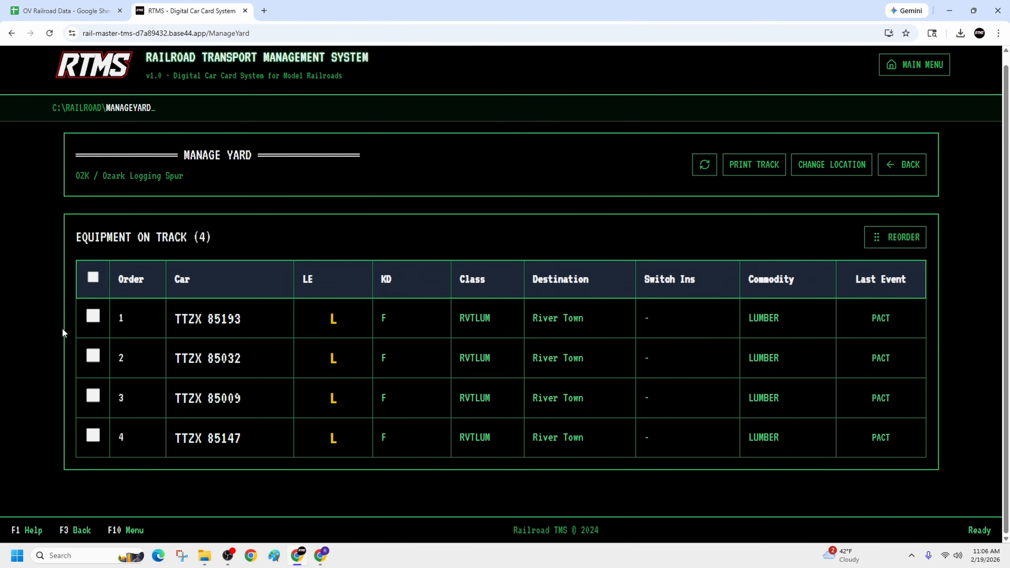
Step: Move all four loaded flatcars from Ozark Logging Spur to station RVT - River Town, track RVL - River Town Lumber
{"action": "left_click", "coordinate": [94, 278]}
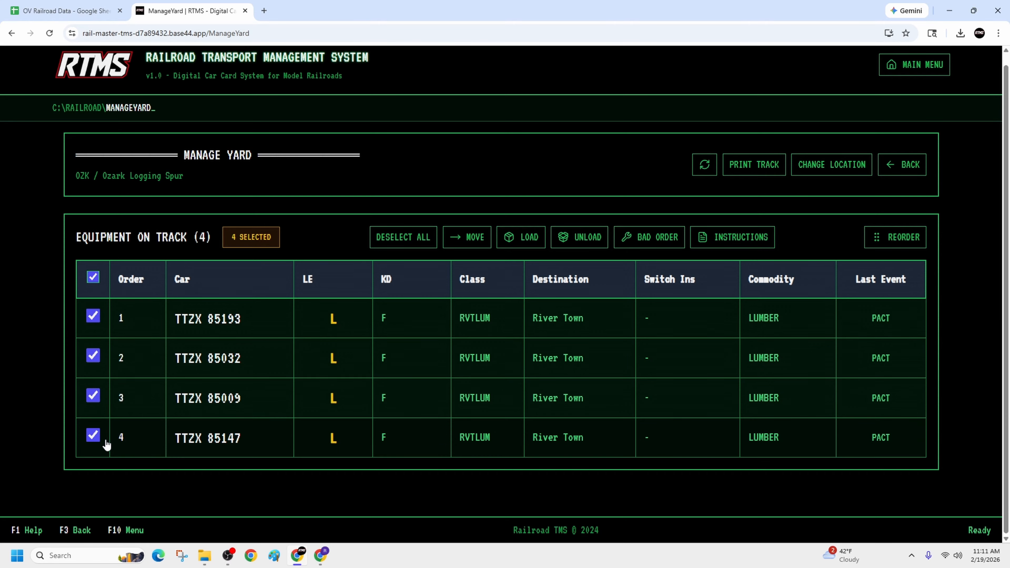
{"action": "left_click", "coordinate": [461, 241]}
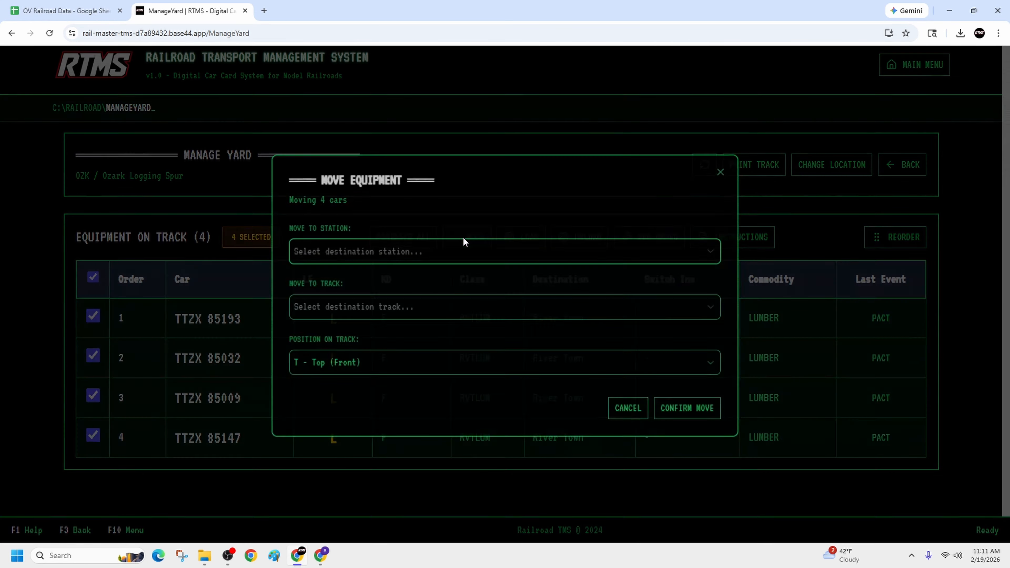
{"action": "left_click", "coordinate": [398, 250]}
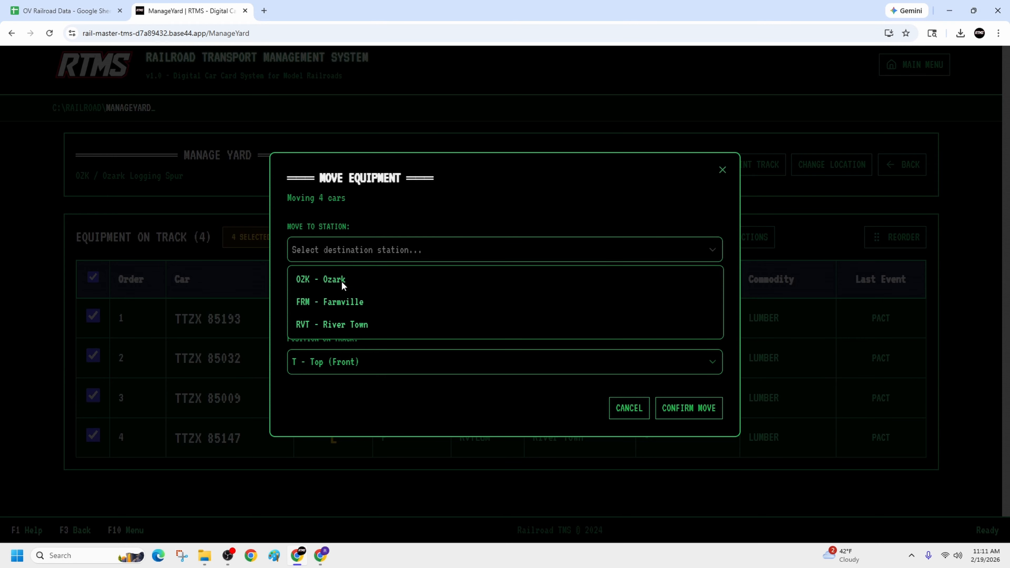
{"action": "left_click", "coordinate": [345, 324]}
{"action": "left_click", "coordinate": [356, 305]}
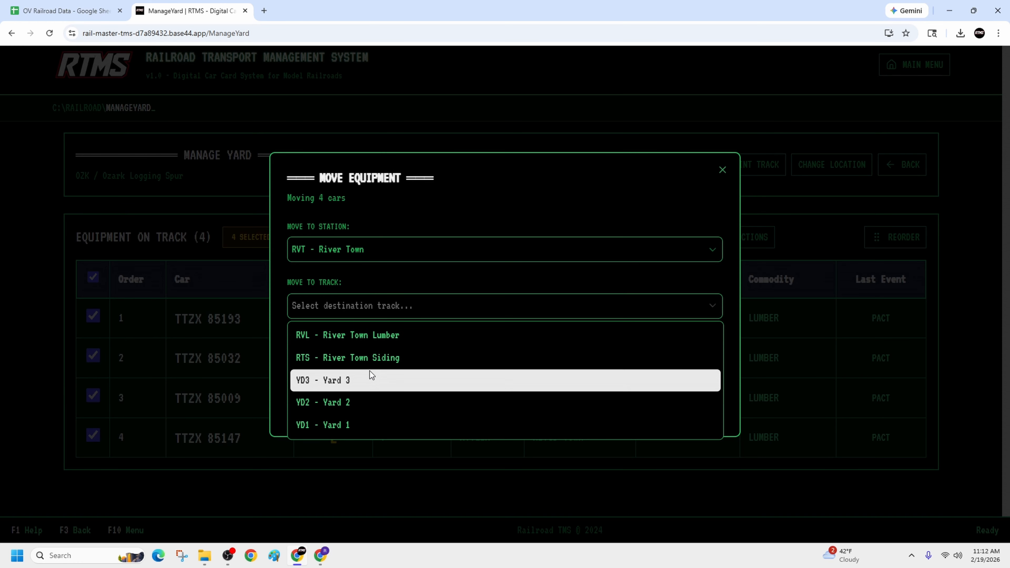
{"action": "left_click", "coordinate": [367, 338]}
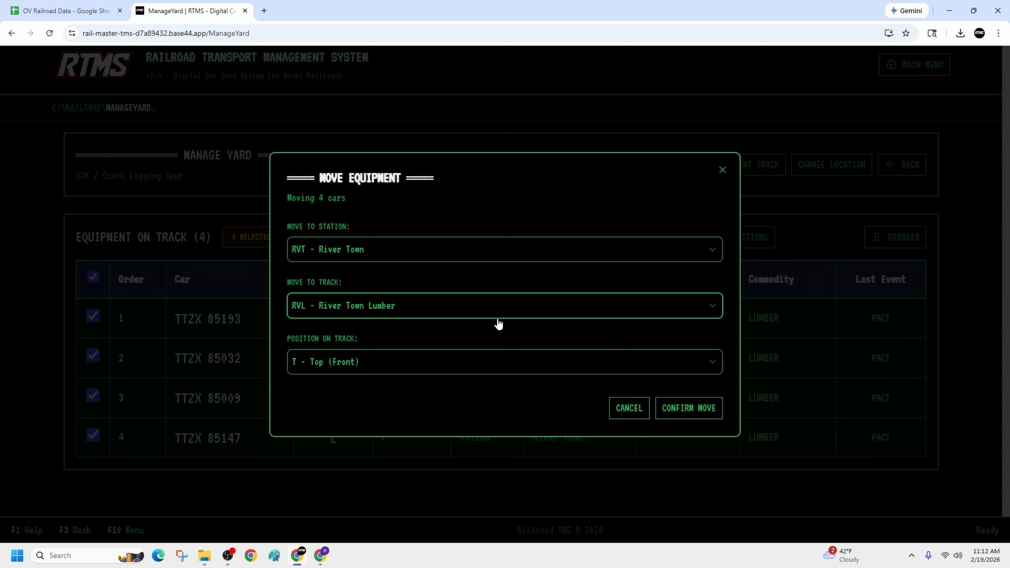
{"action": "left_click", "coordinate": [688, 411]}
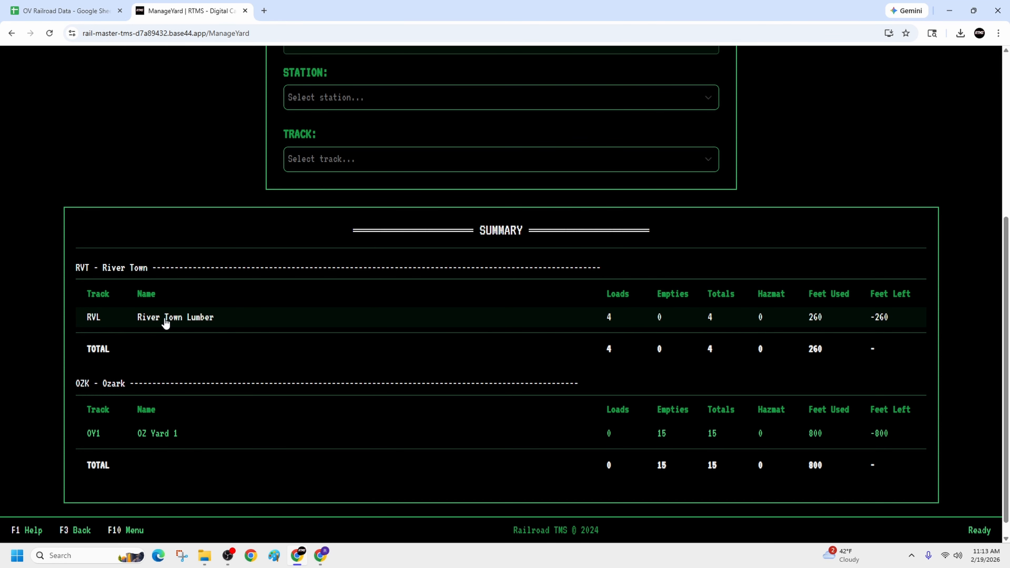
Step: Unload all four flatcars on the River Town Lumber track and release them from the industry as empty
{"action": "left_click", "coordinate": [187, 320]}
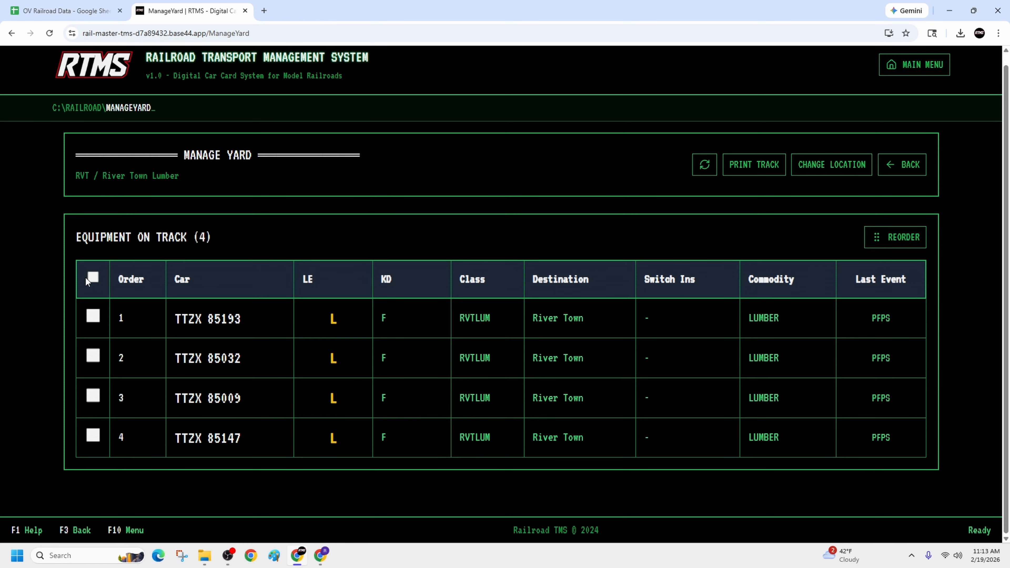
{"action": "left_click", "coordinate": [92, 277]}
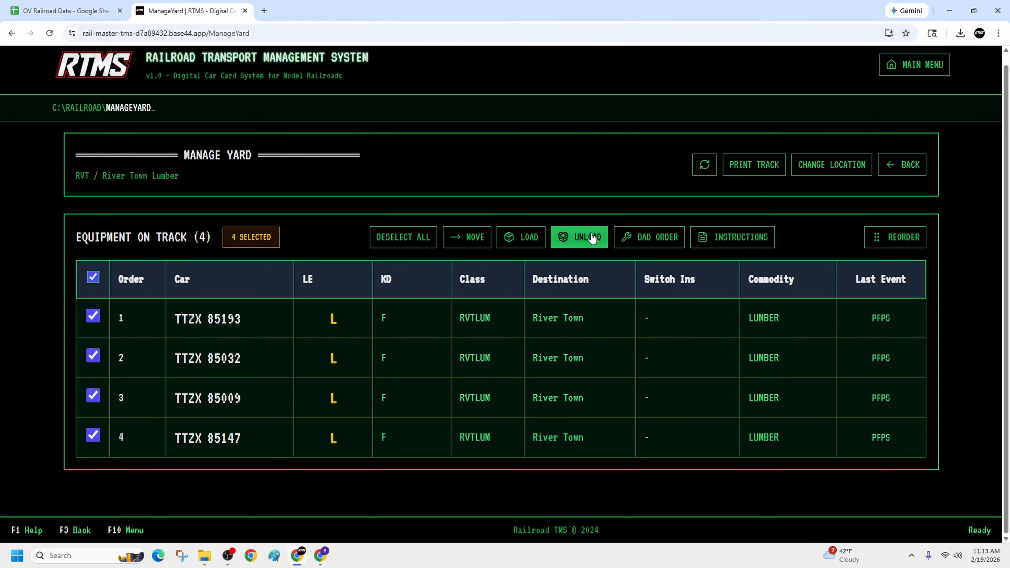
{"action": "left_click", "coordinate": [575, 244]}
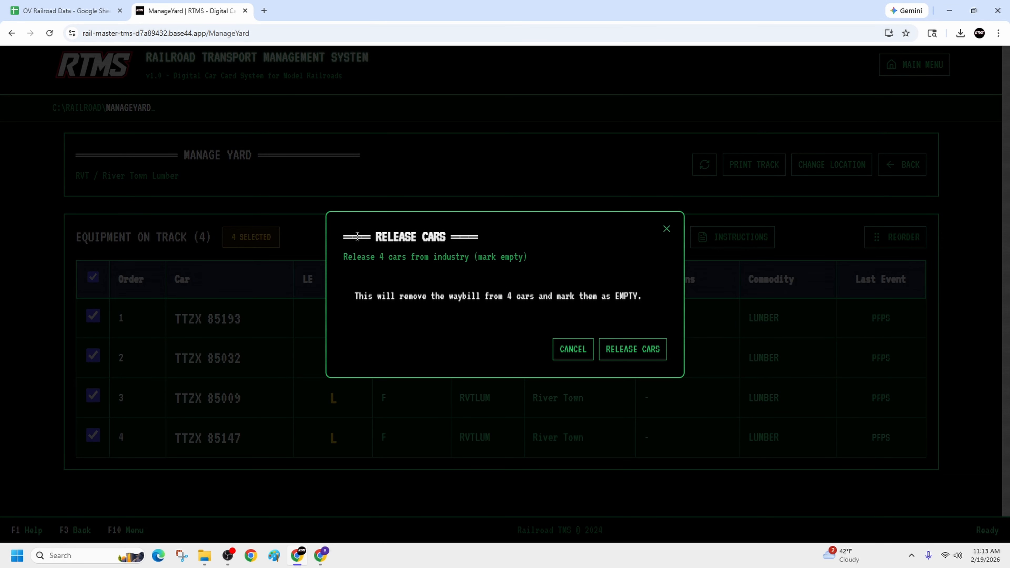
{"action": "left_click", "coordinate": [634, 351]}
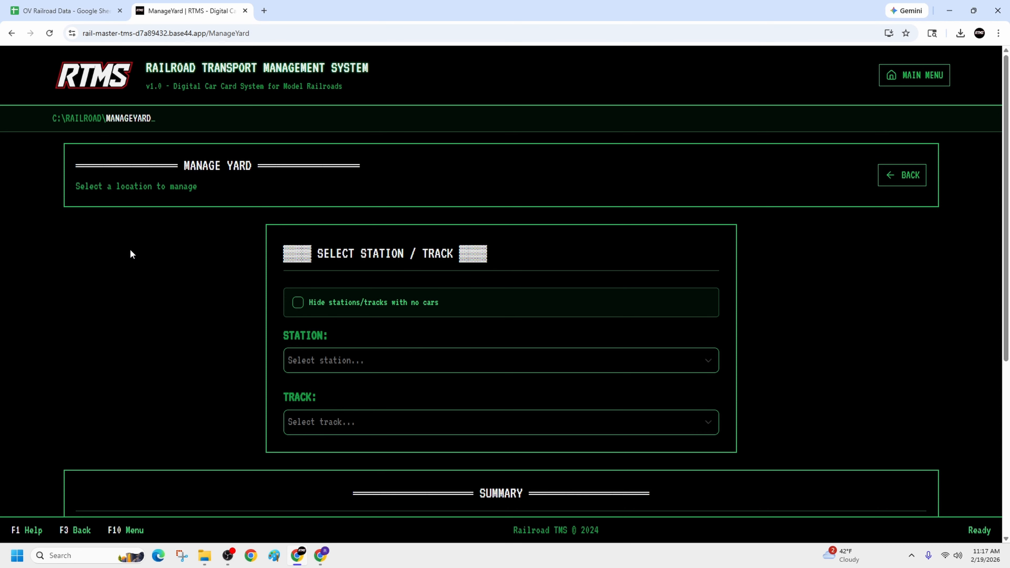
{"action": "scroll", "coordinate": [151, 258], "scroll_direction": "down", "scroll_amount": 5}
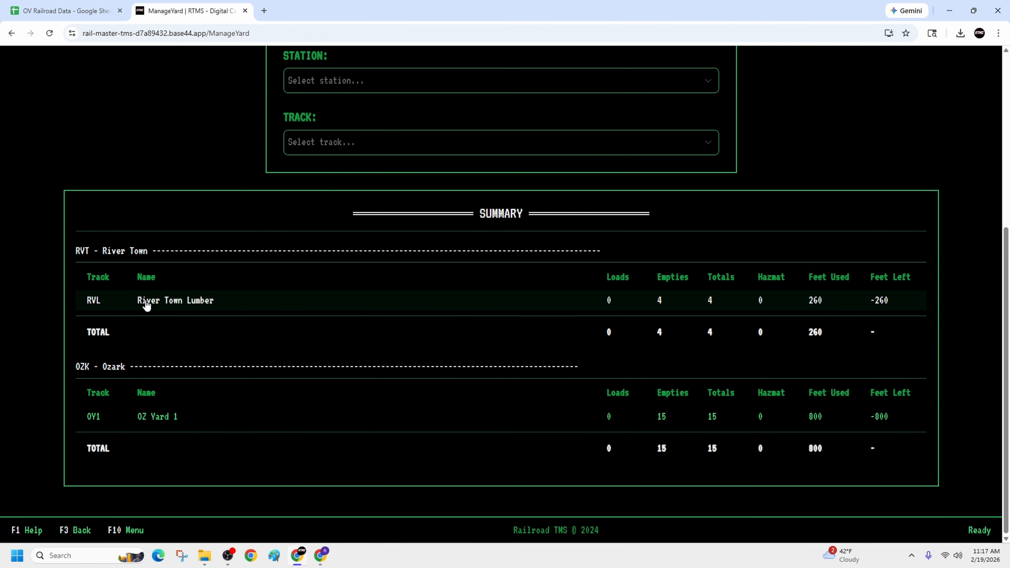
{"action": "scroll", "coordinate": [177, 313], "scroll_direction": "up", "scroll_amount": 1}
{"action": "scroll", "coordinate": [177, 313], "scroll_direction": "up", "scroll_amount": 6}
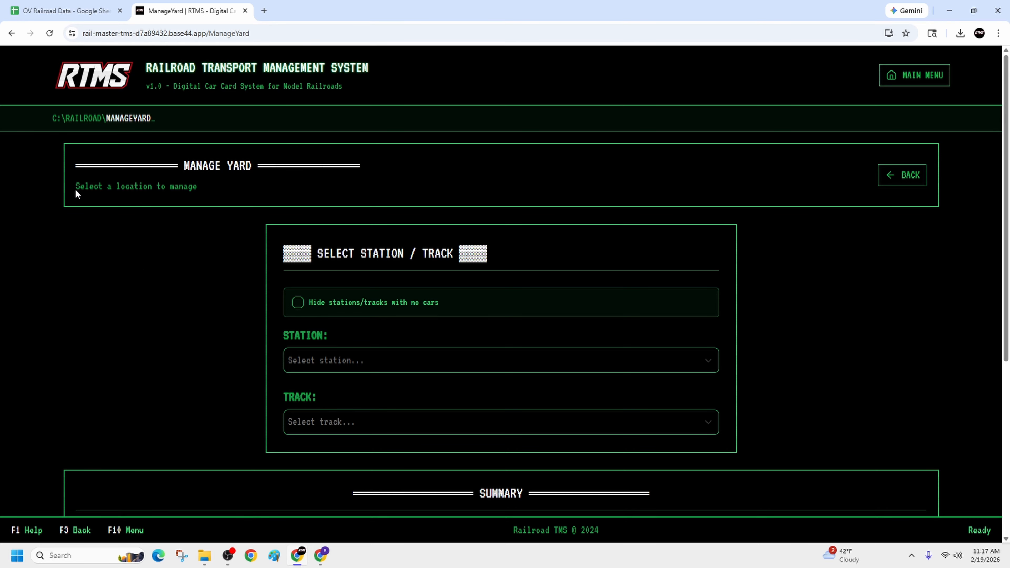
{"action": "left_click_drag", "start_coordinate": [74, 167], "coordinate": [216, 184]}
{"action": "left_click", "coordinate": [217, 186]}
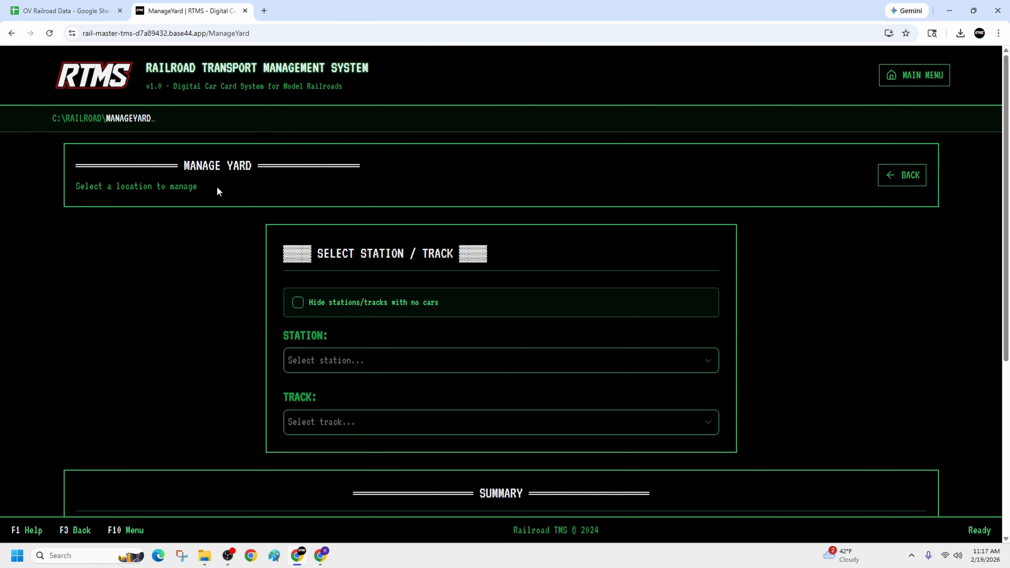